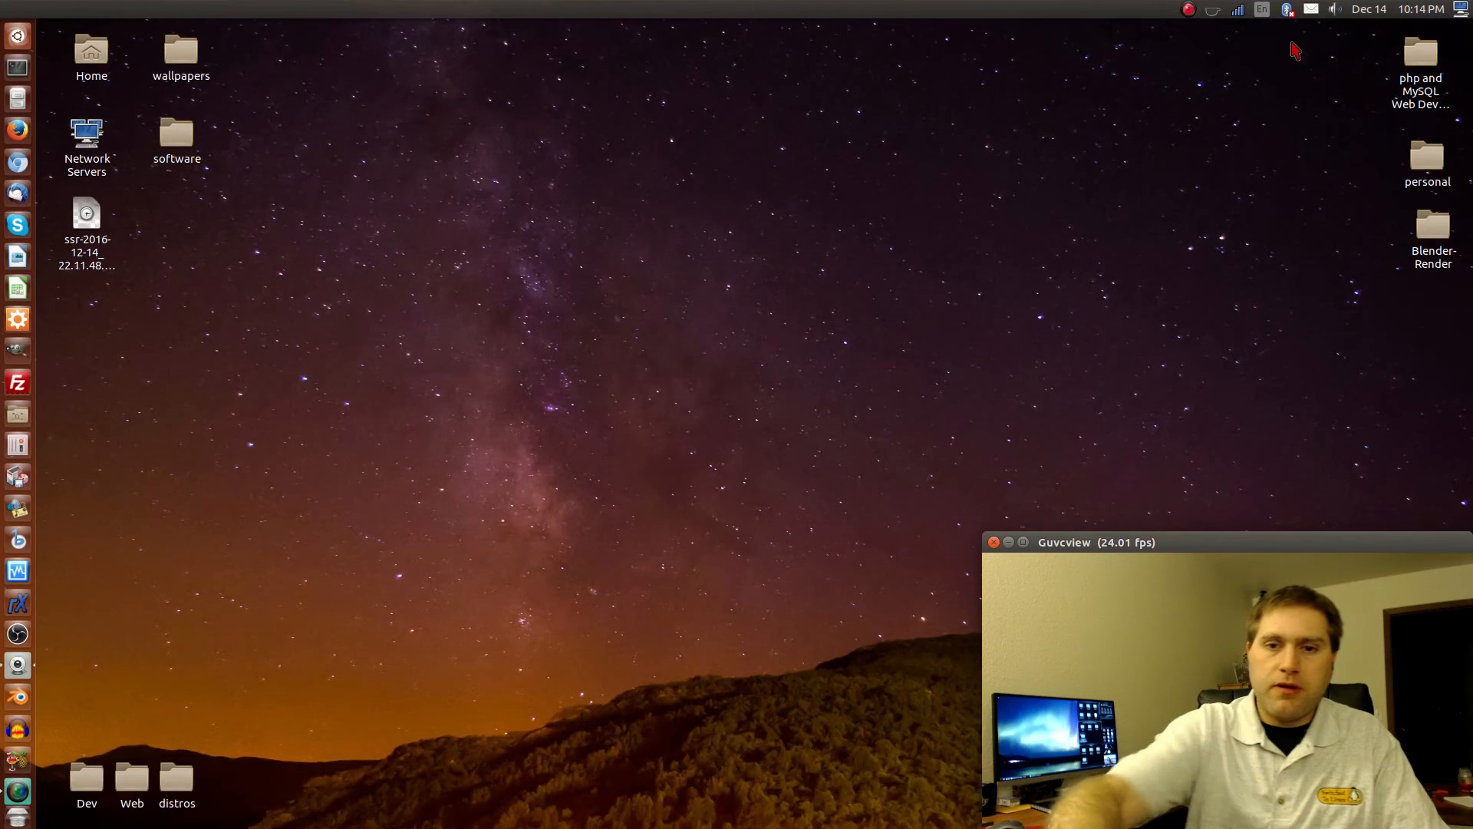
pyautogui.click(1295, 50)
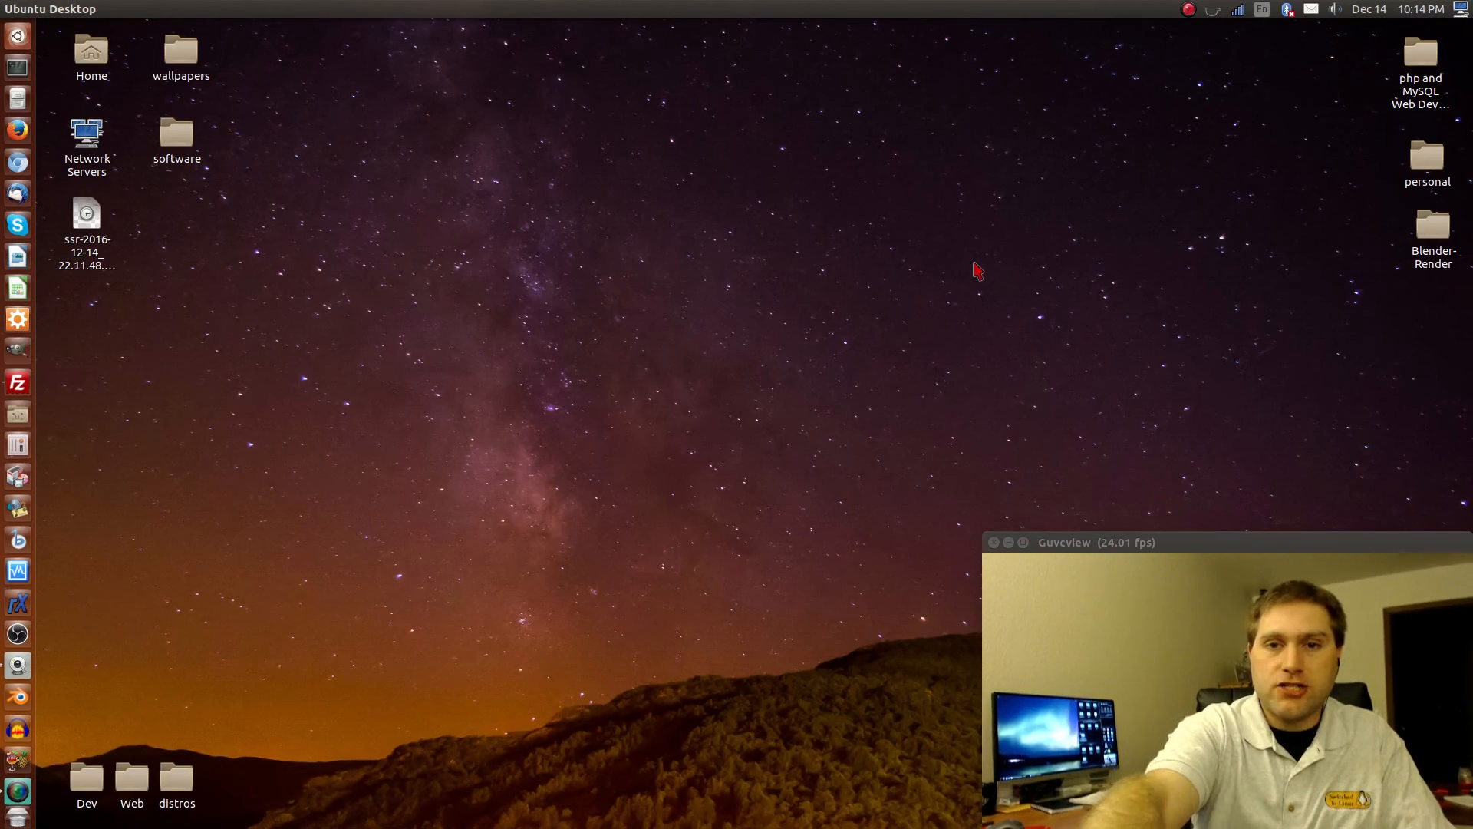
pyautogui.click(166, 149)
pyautogui.click(286, 302)
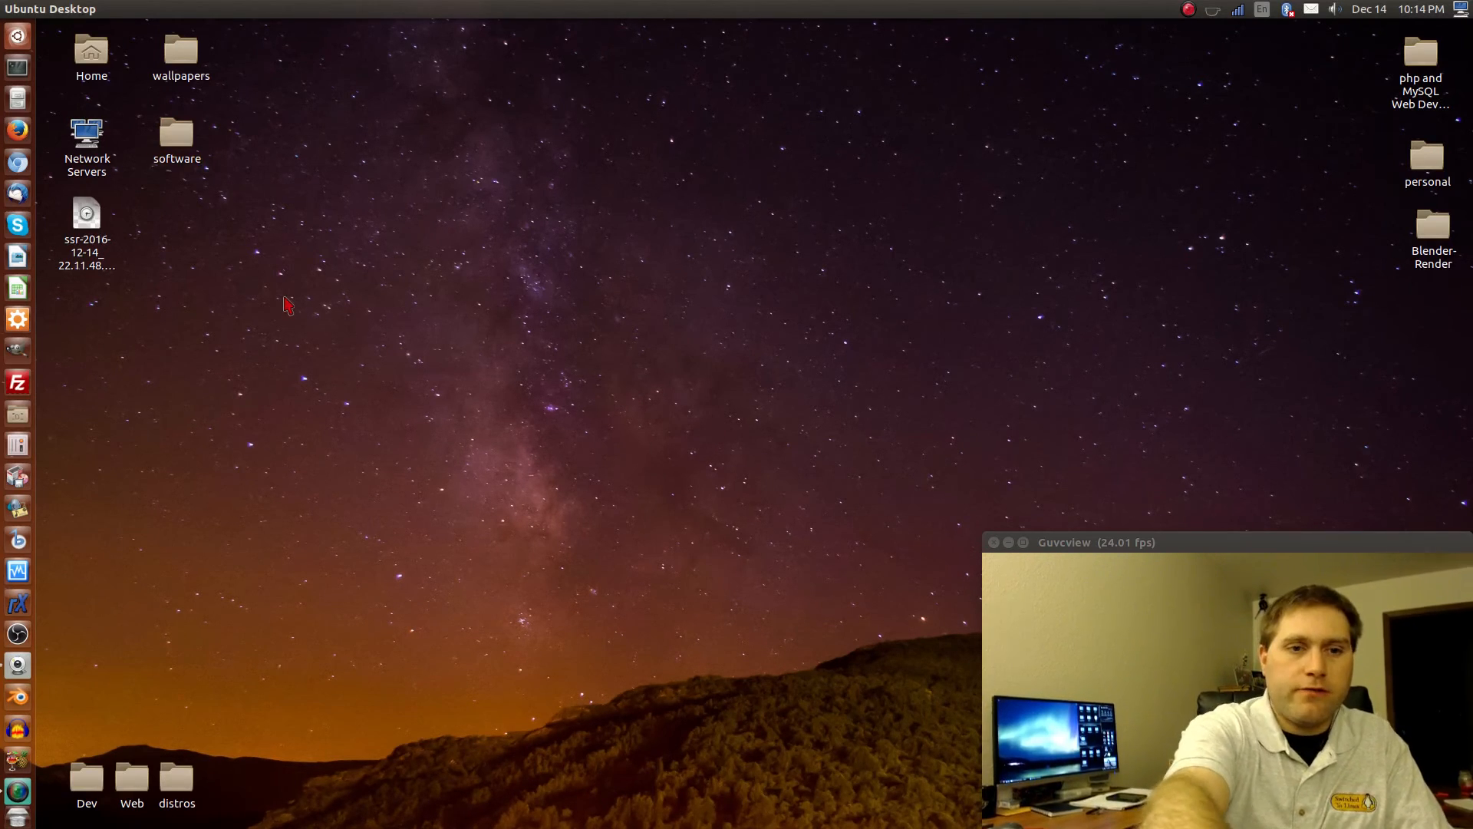
pyautogui.click(171, 145)
pyautogui.click(593, 394)
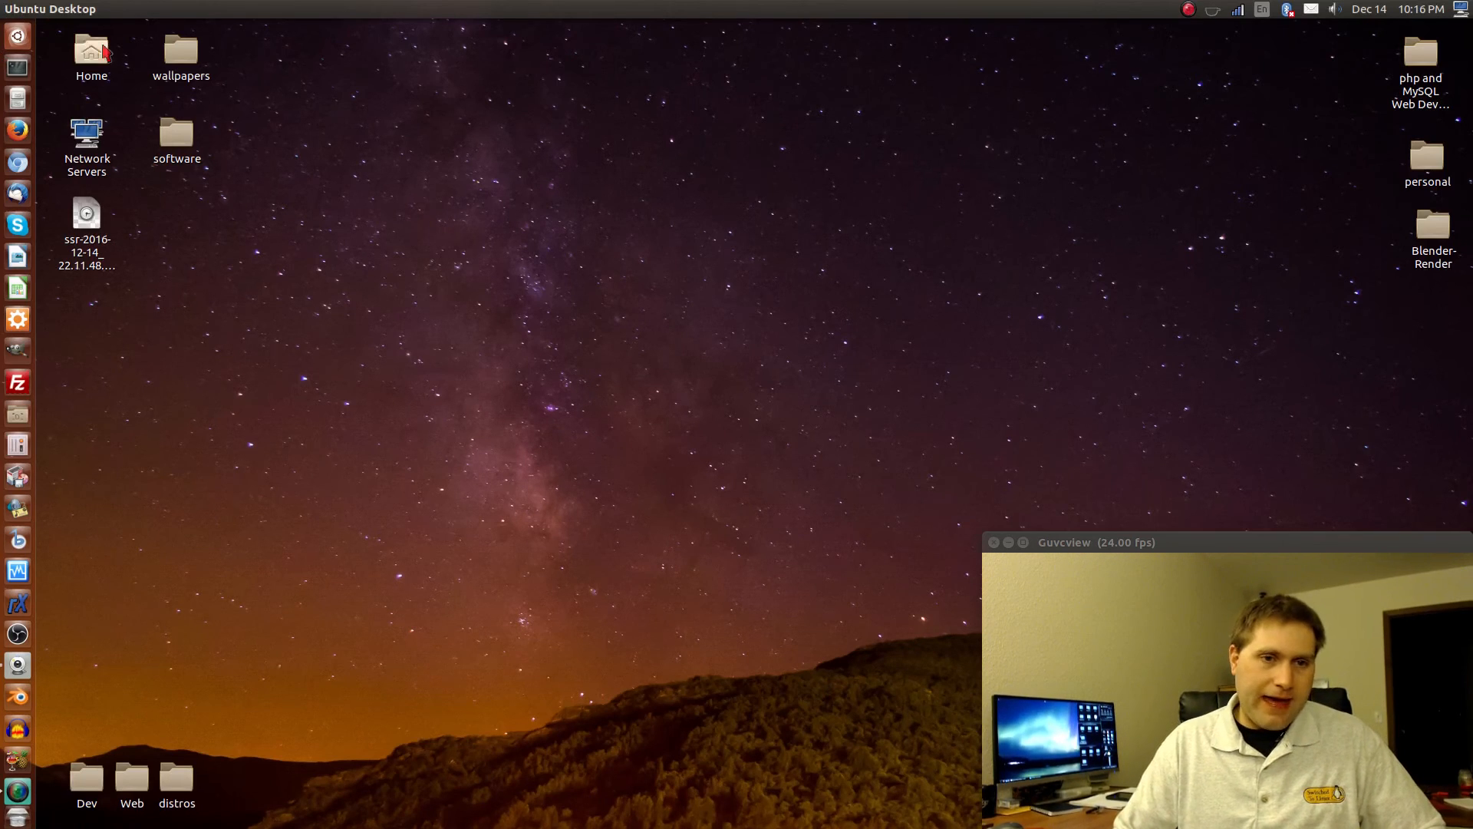
# Open Software & Updates from the System Settings and show its update options, moving the windows clear of the webcam view
pyautogui.click(1463, 12)
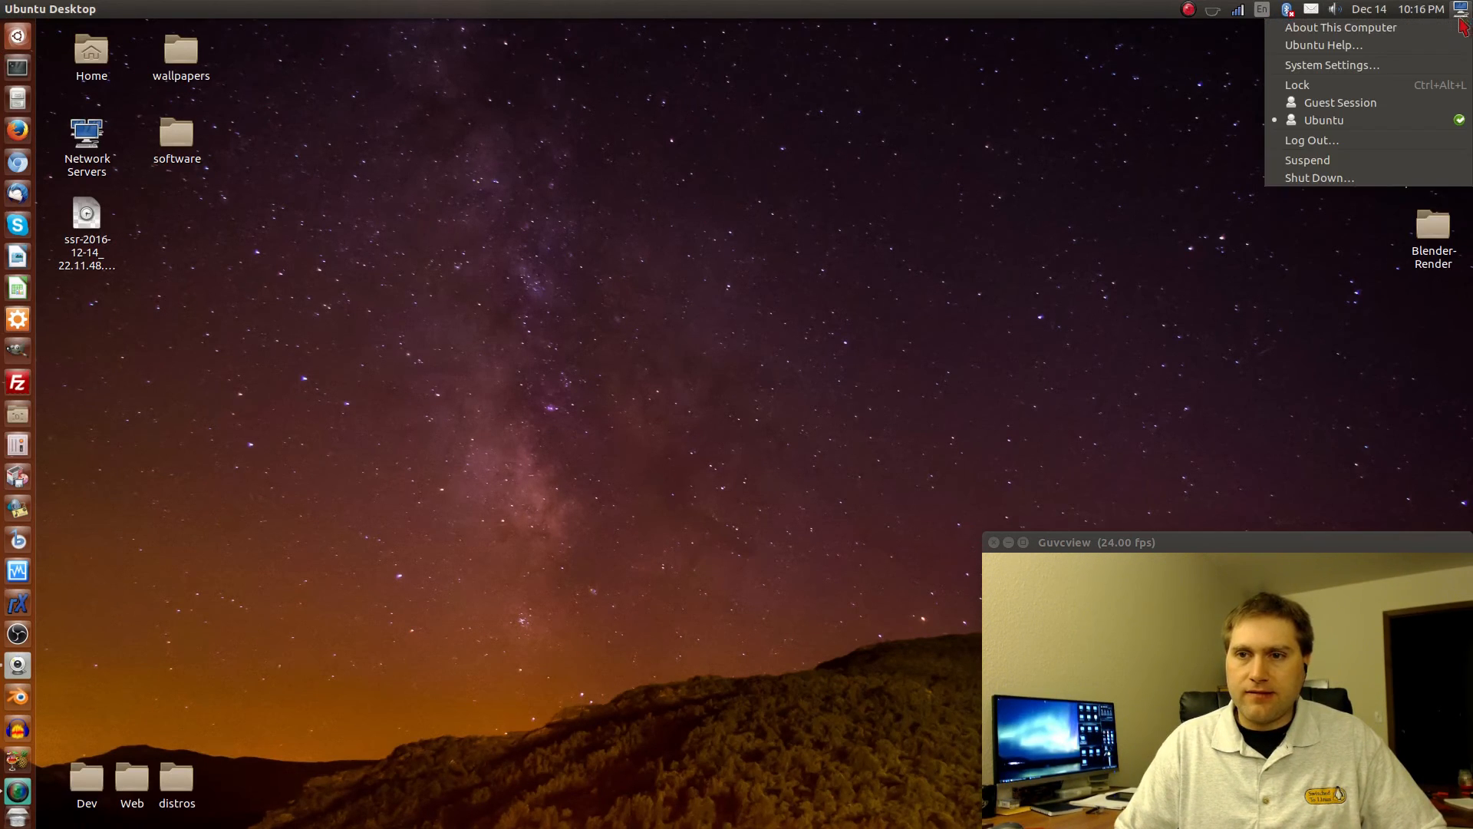
pyautogui.click(1427, 63)
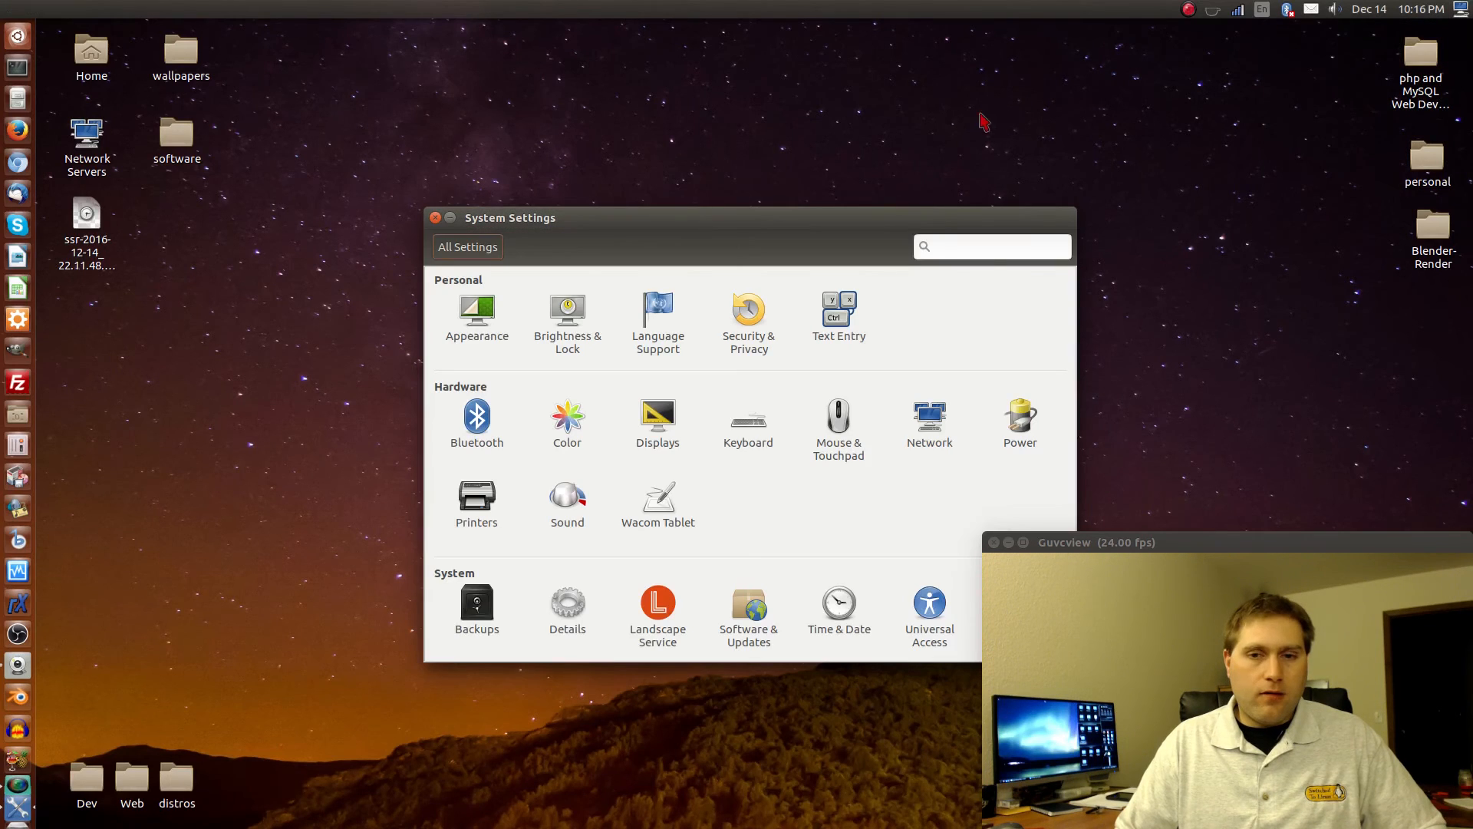
pyautogui.moveTo(821, 207); pyautogui.dragTo(619, 131)
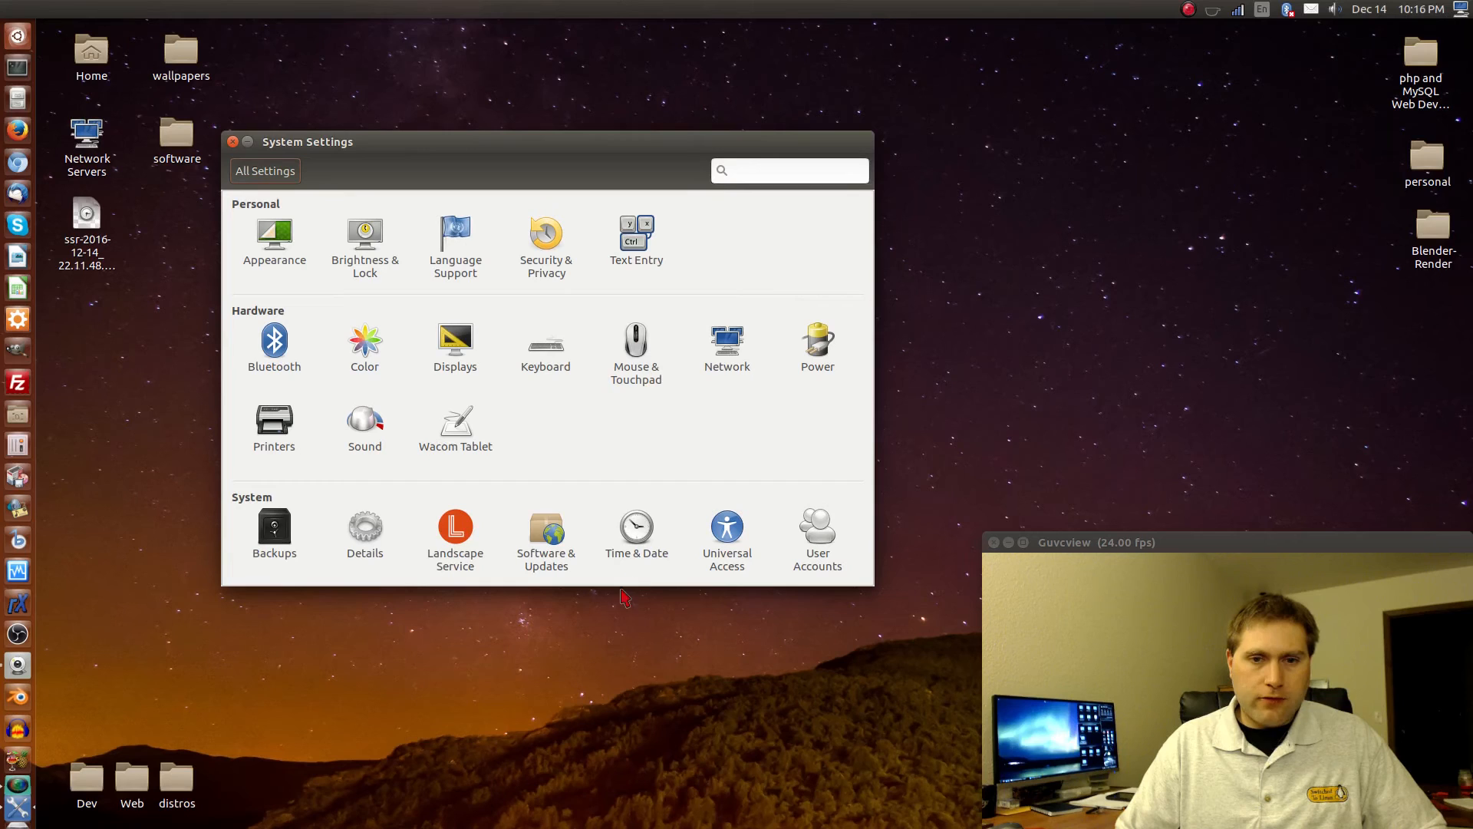
pyautogui.click(540, 529)
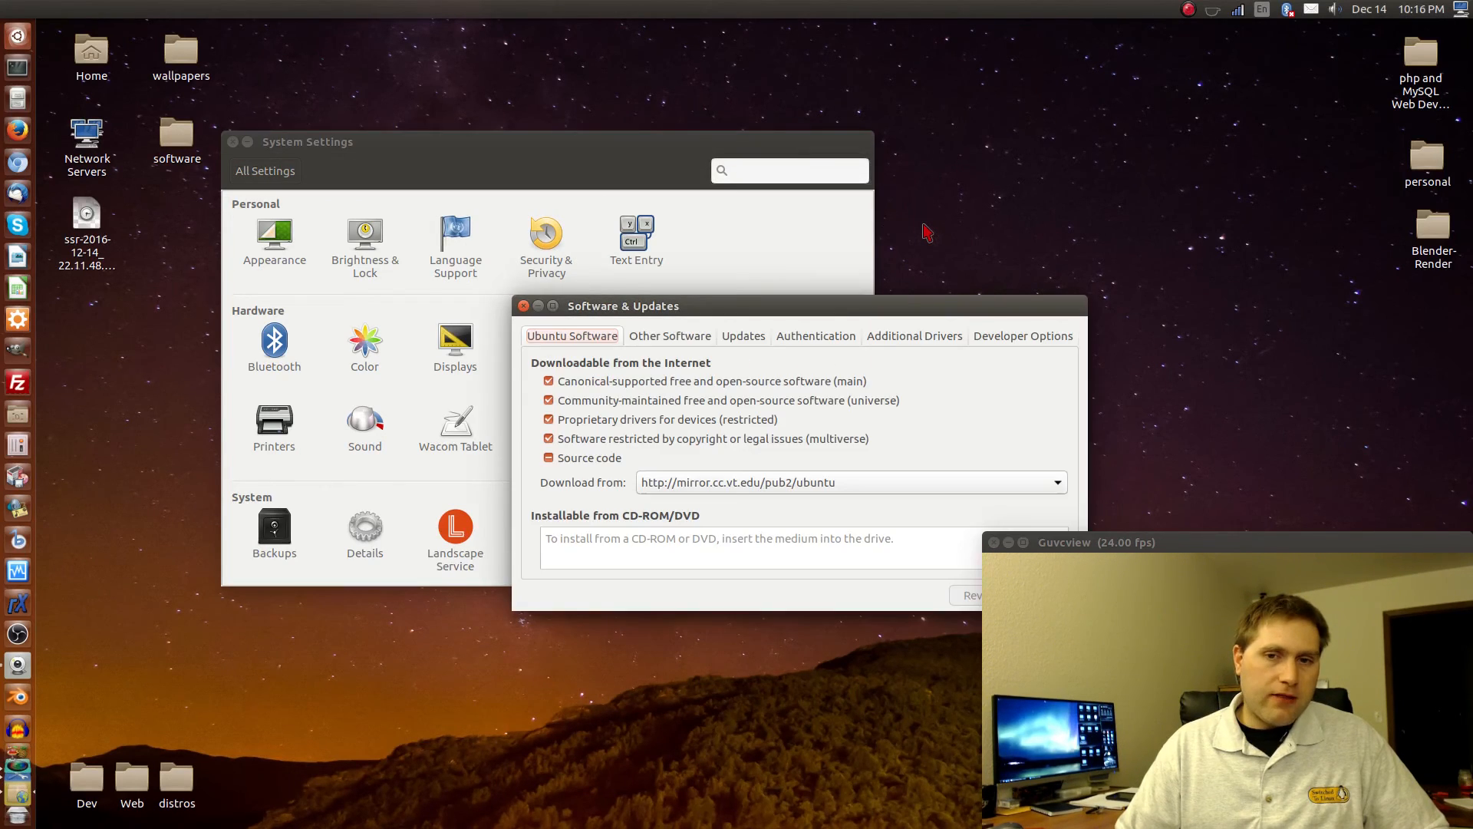
pyautogui.moveTo(856, 301); pyautogui.dragTo(638, 259)
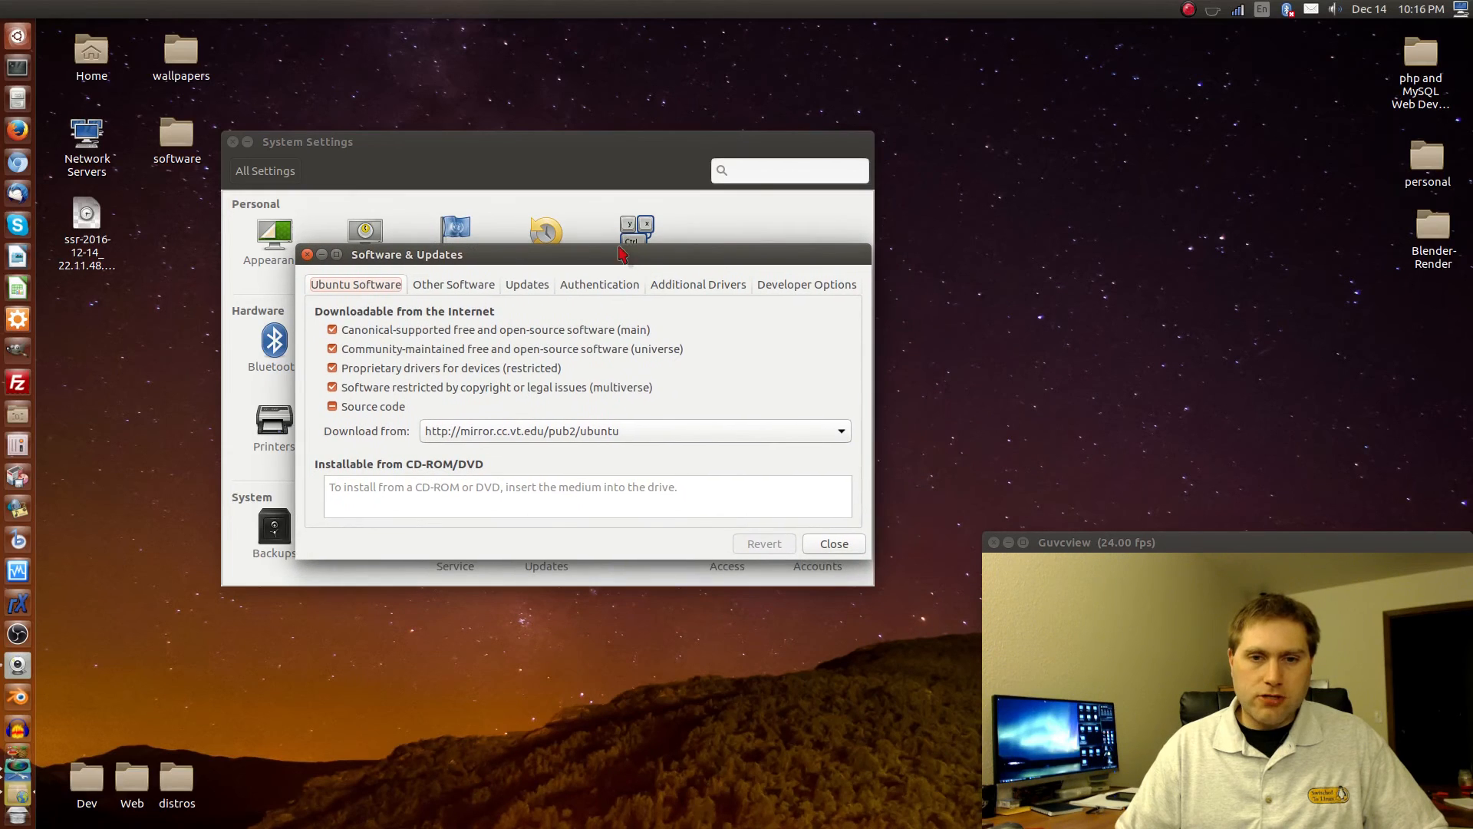
pyautogui.click(546, 285)
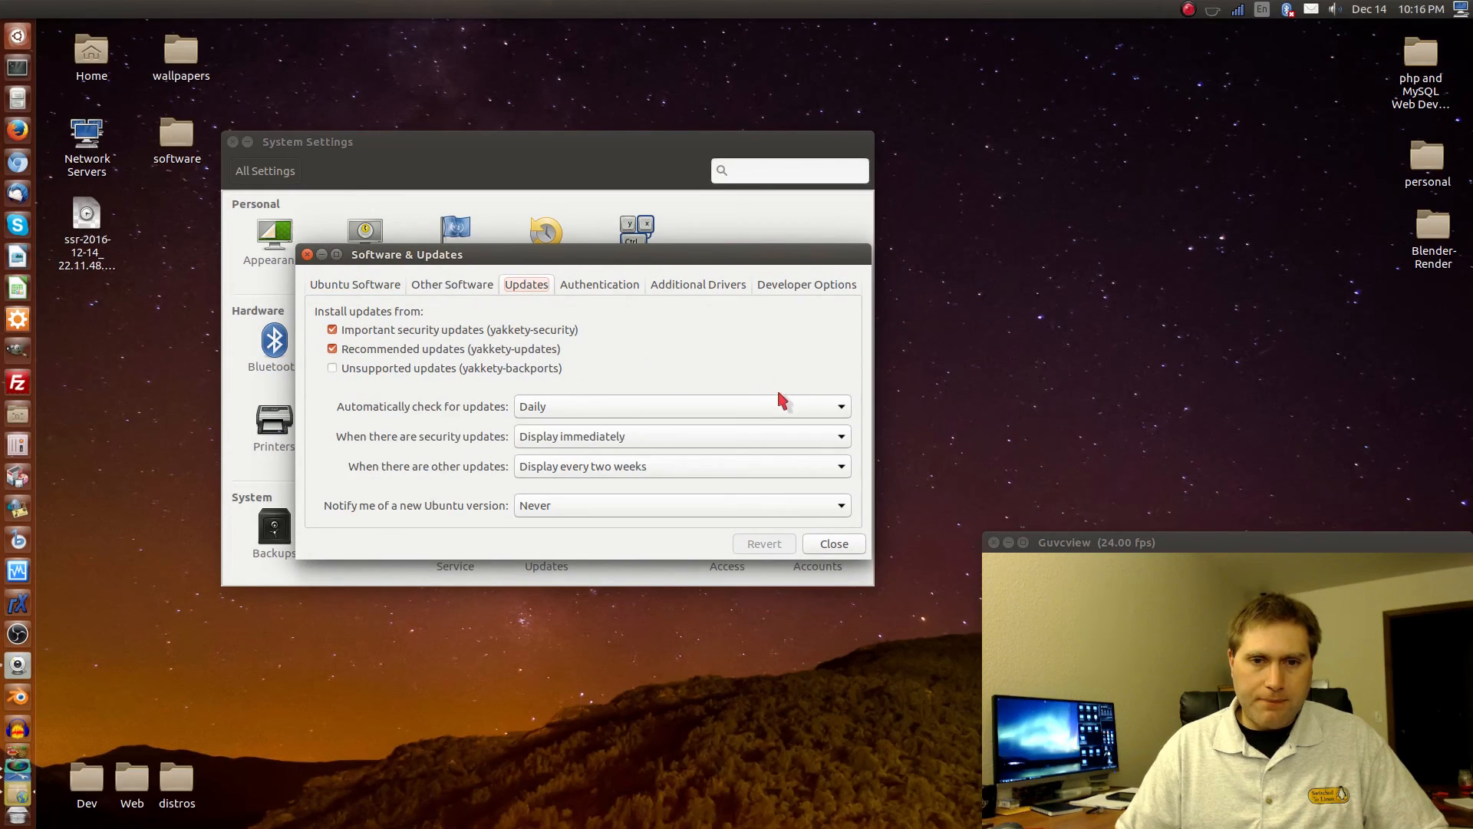
# Set the automatic check for updates to Never and authenticate the change with the account password
pyautogui.click(742, 409)
pyautogui.click(741, 446)
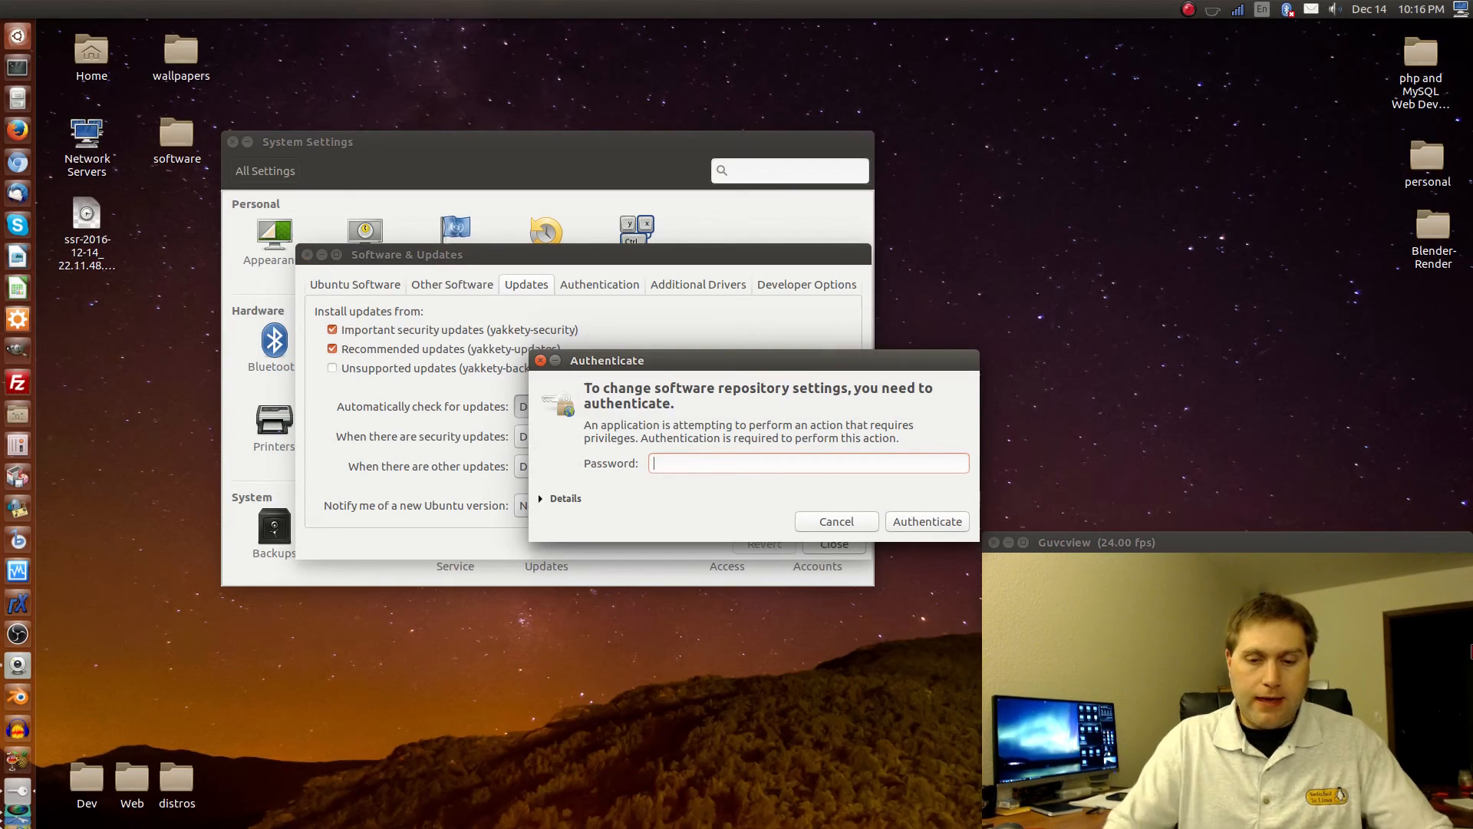
pyautogui.write('******')
pyautogui.press('Return')
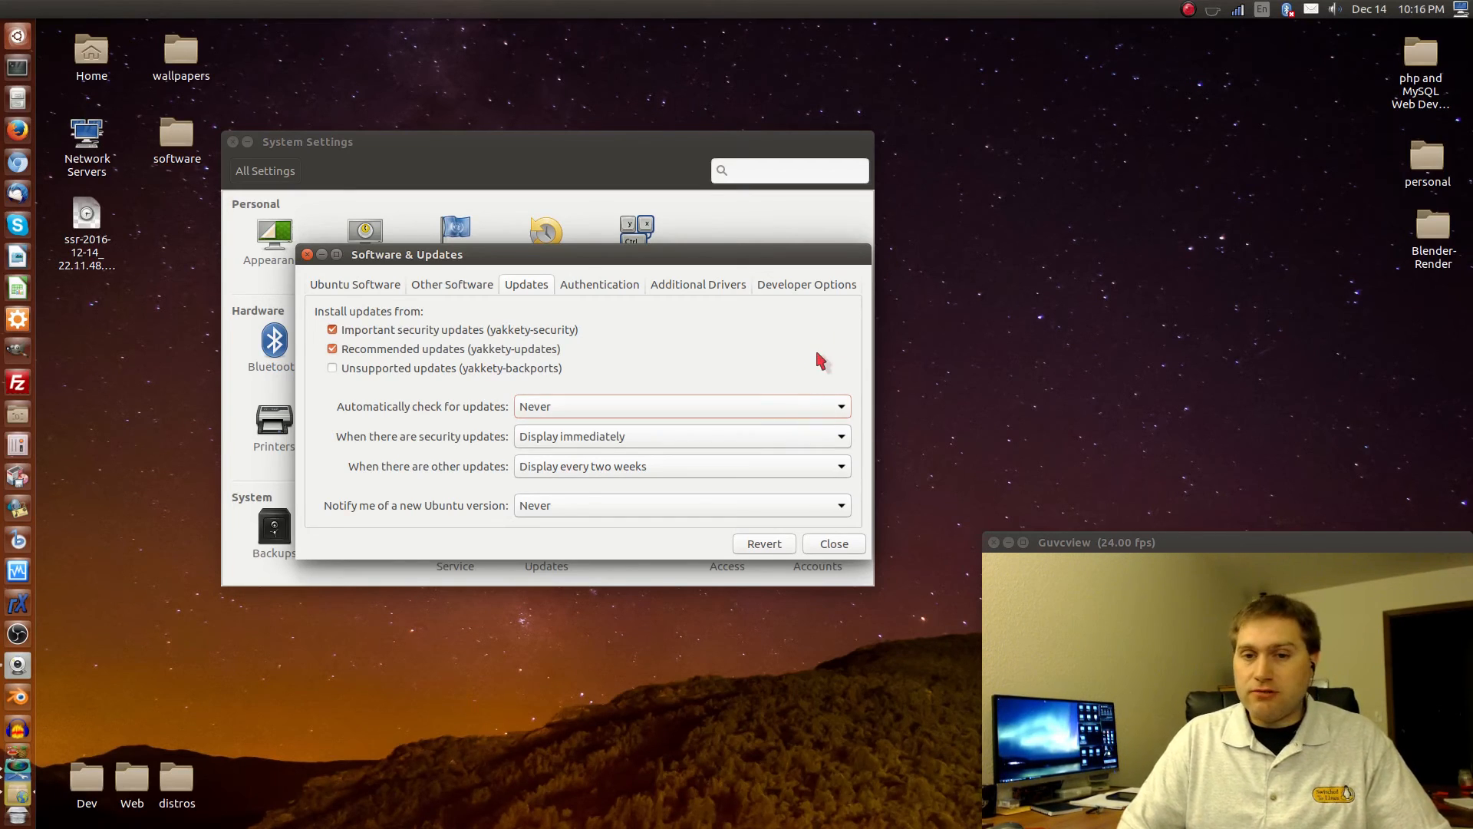
# Set the automatic check for updates to Daily and close Software & Updates
pyautogui.click(822, 405)
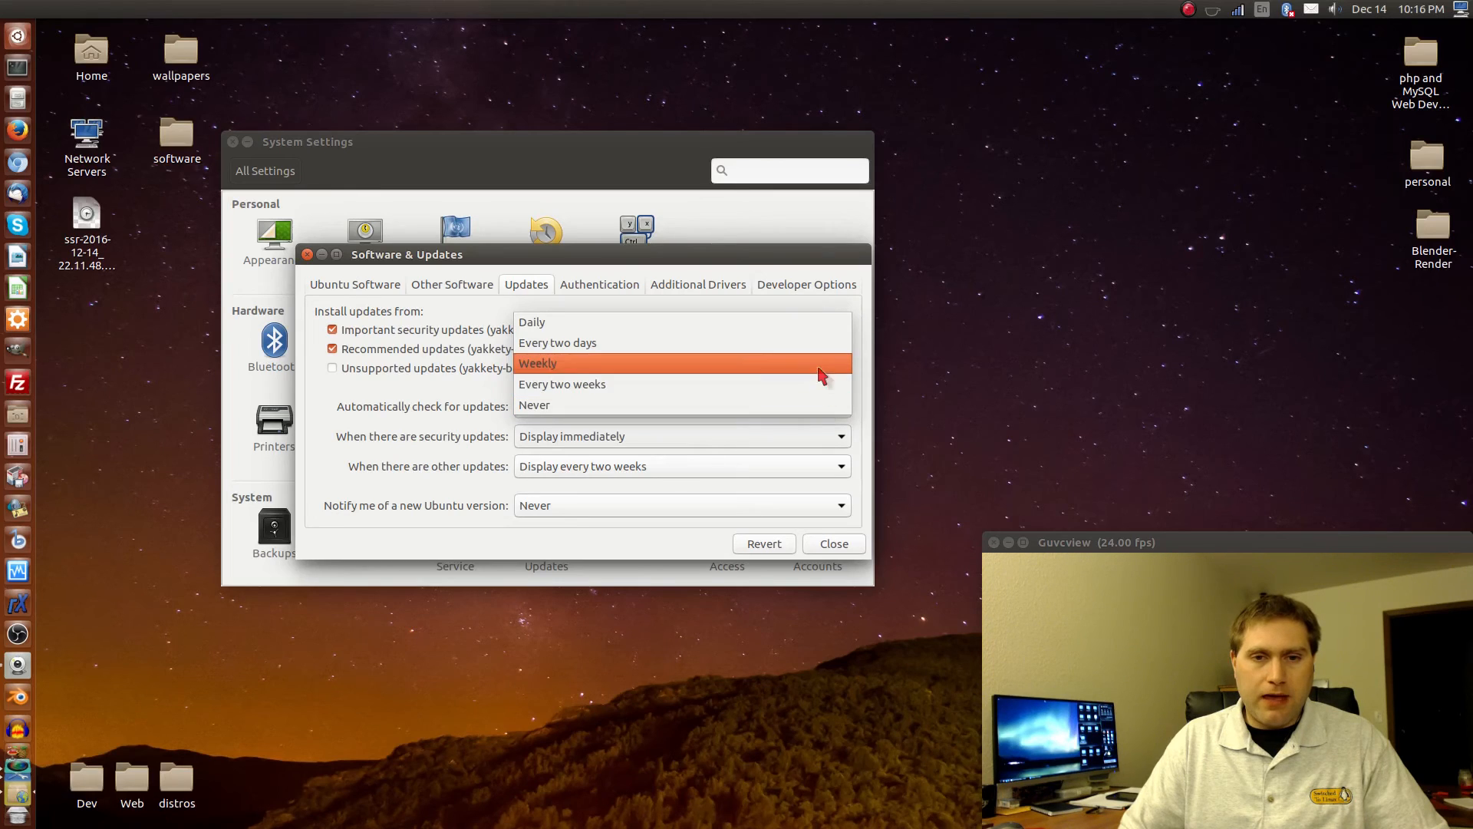
pyautogui.click(812, 324)
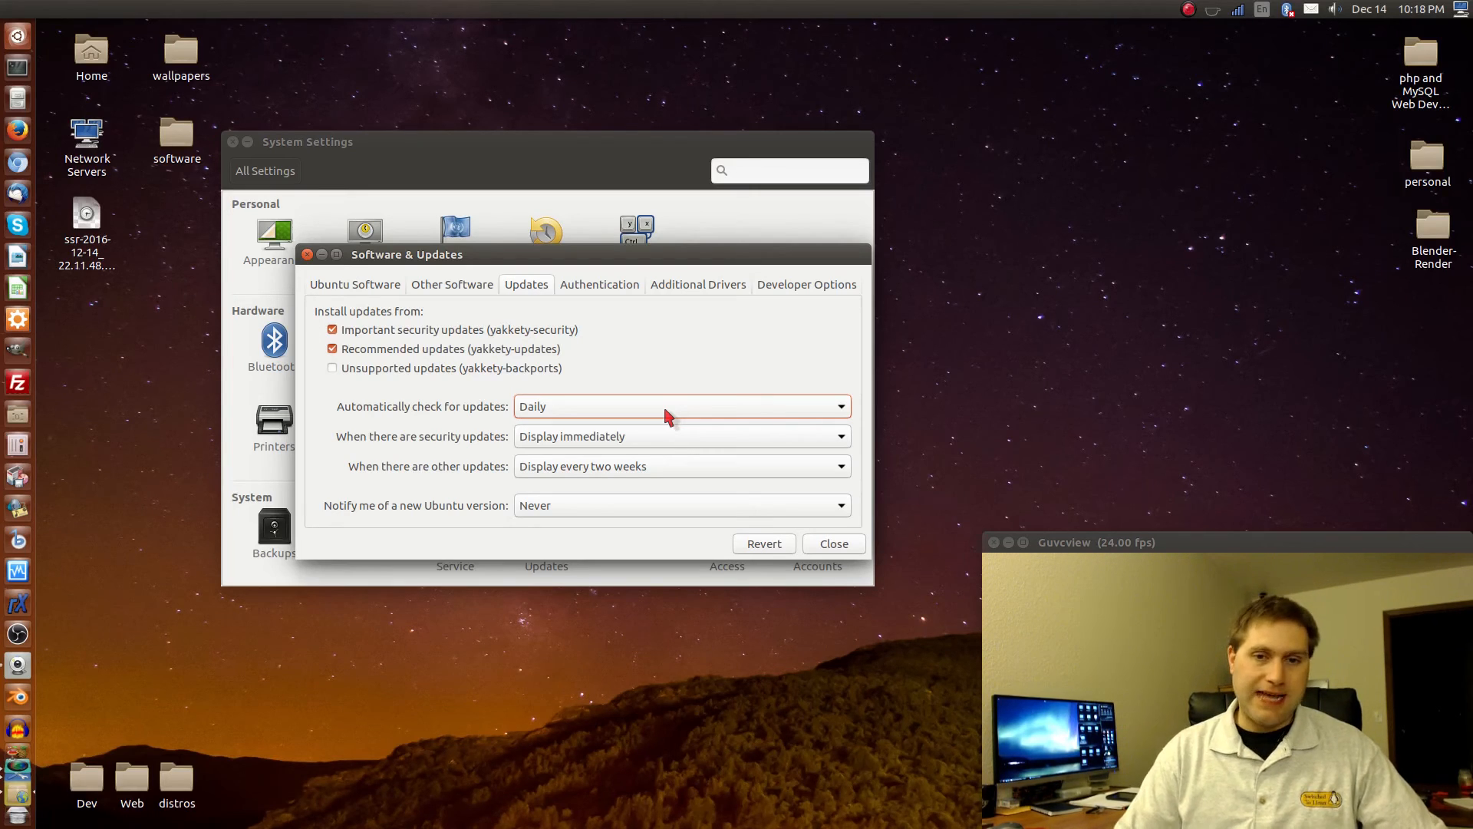
pyautogui.moveTo(429, 254); pyautogui.dragTo(534, 196)
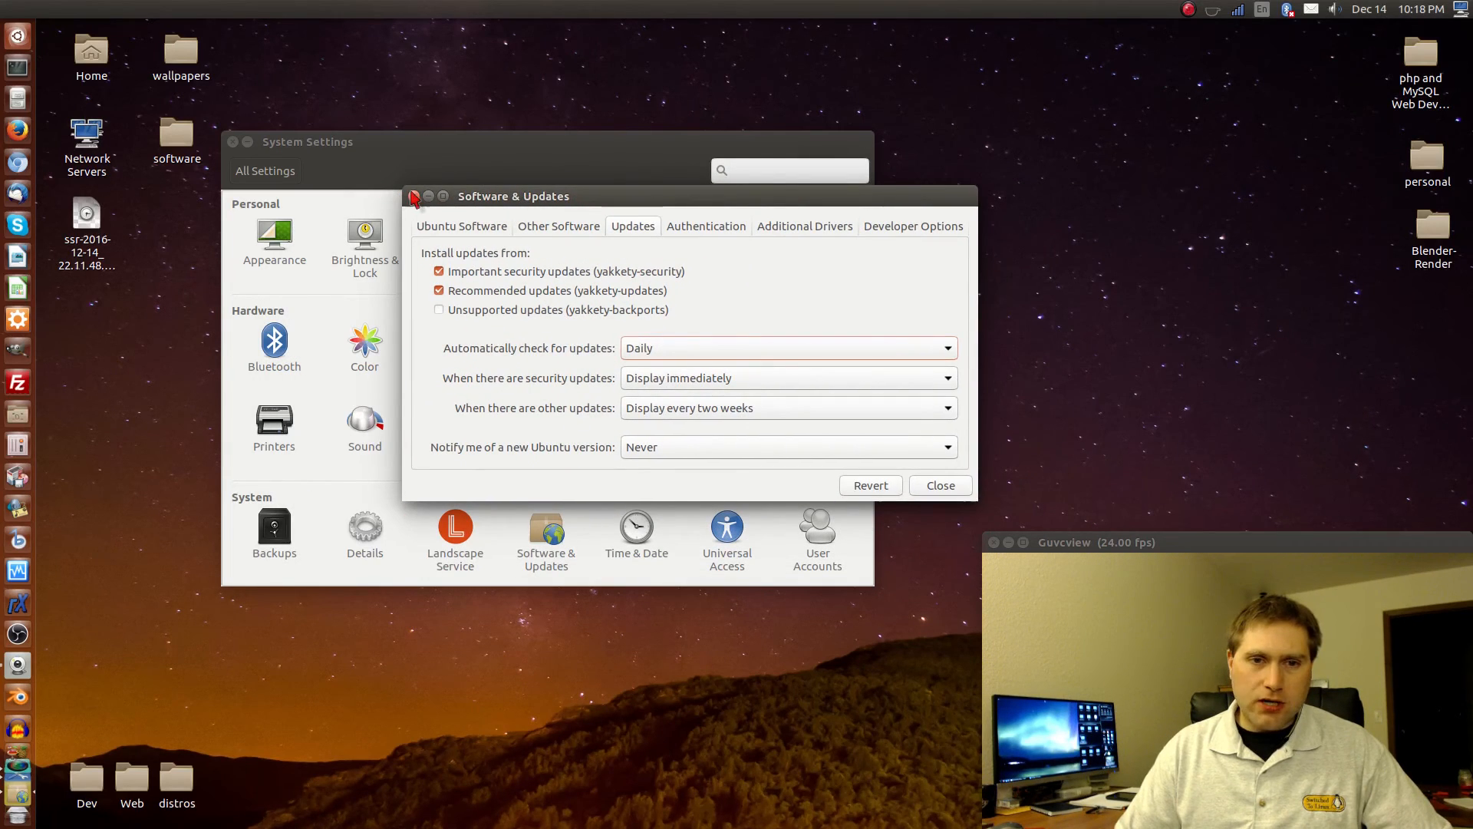
pyautogui.click(413, 196)
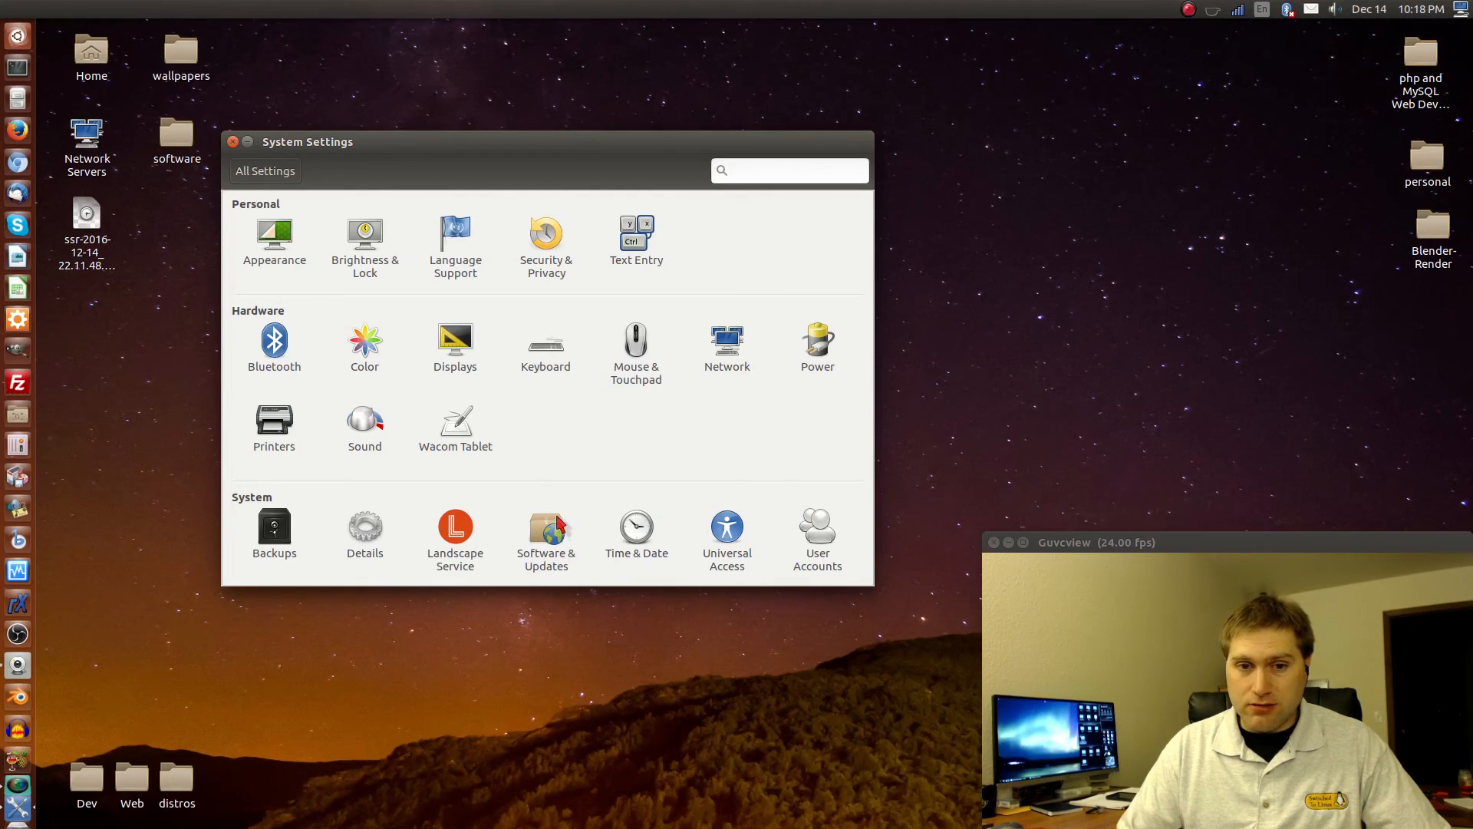
# Reopen Software & Updates, examine the list of other software repositories, and close both settings windows
pyautogui.click(568, 530)
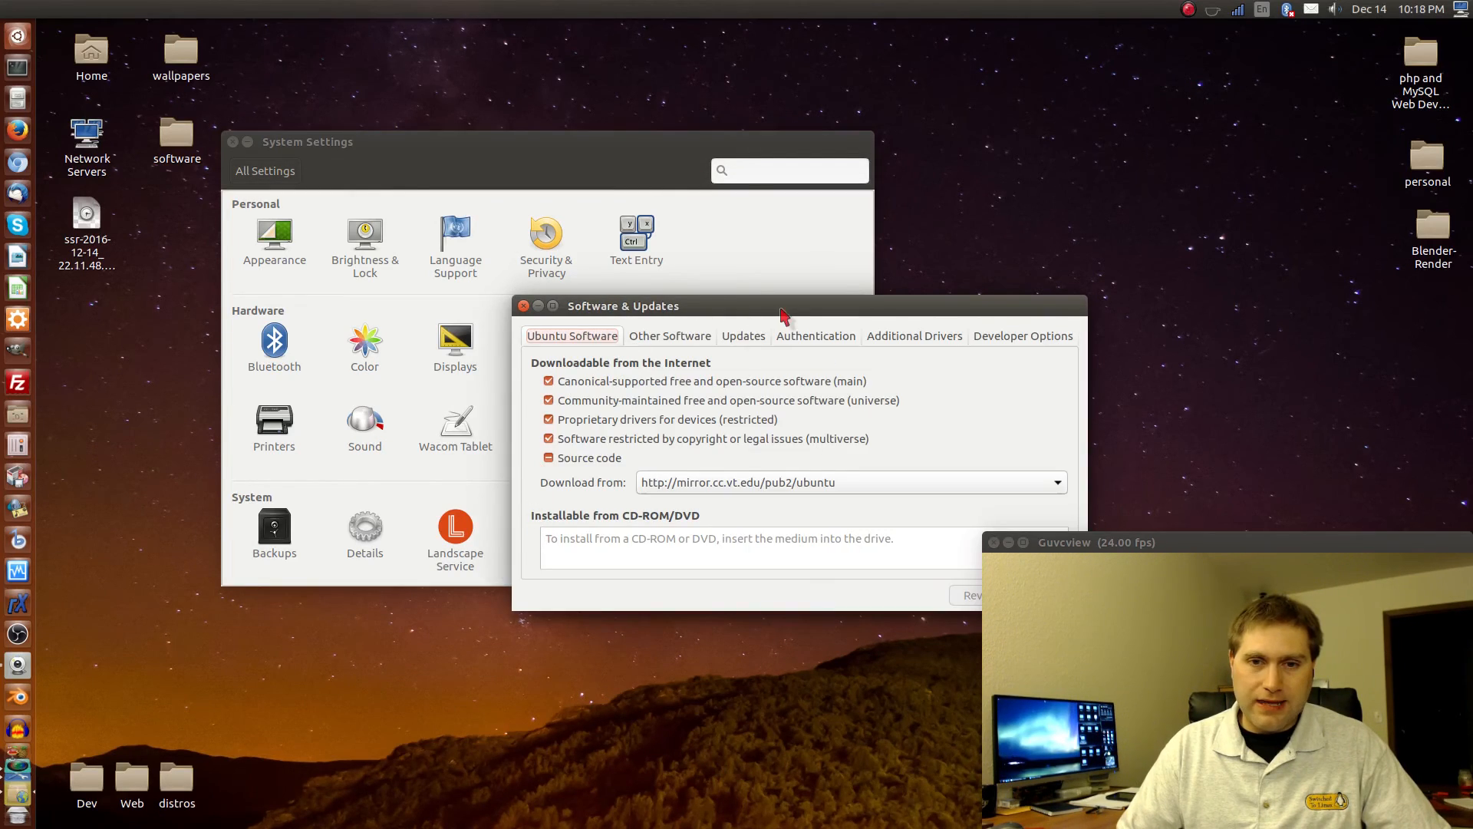
pyautogui.moveTo(861, 306); pyautogui.dragTo(639, 230)
pyautogui.click(417, 266)
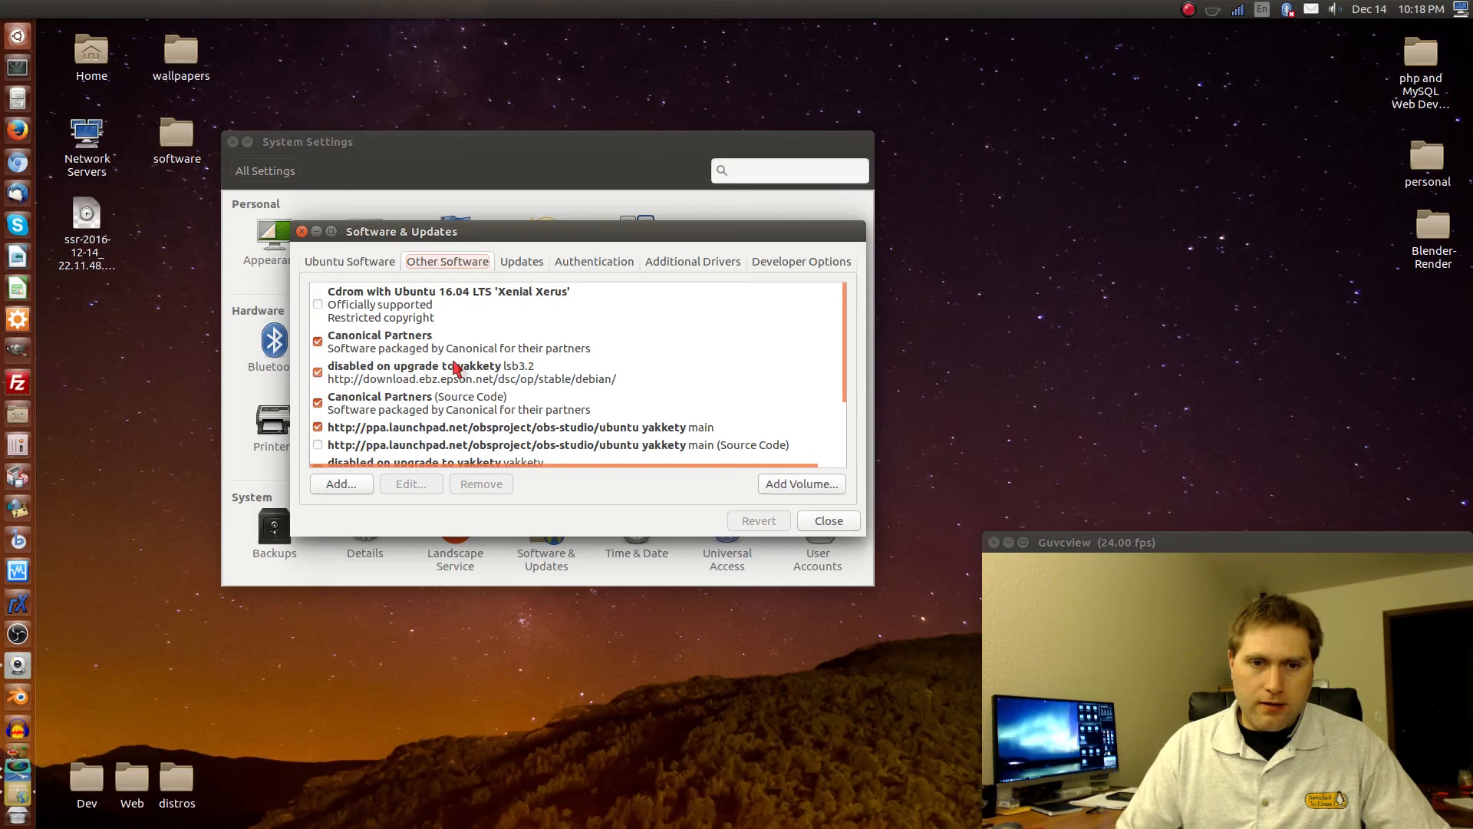
pyautogui.scroll(-3, 553, 414)
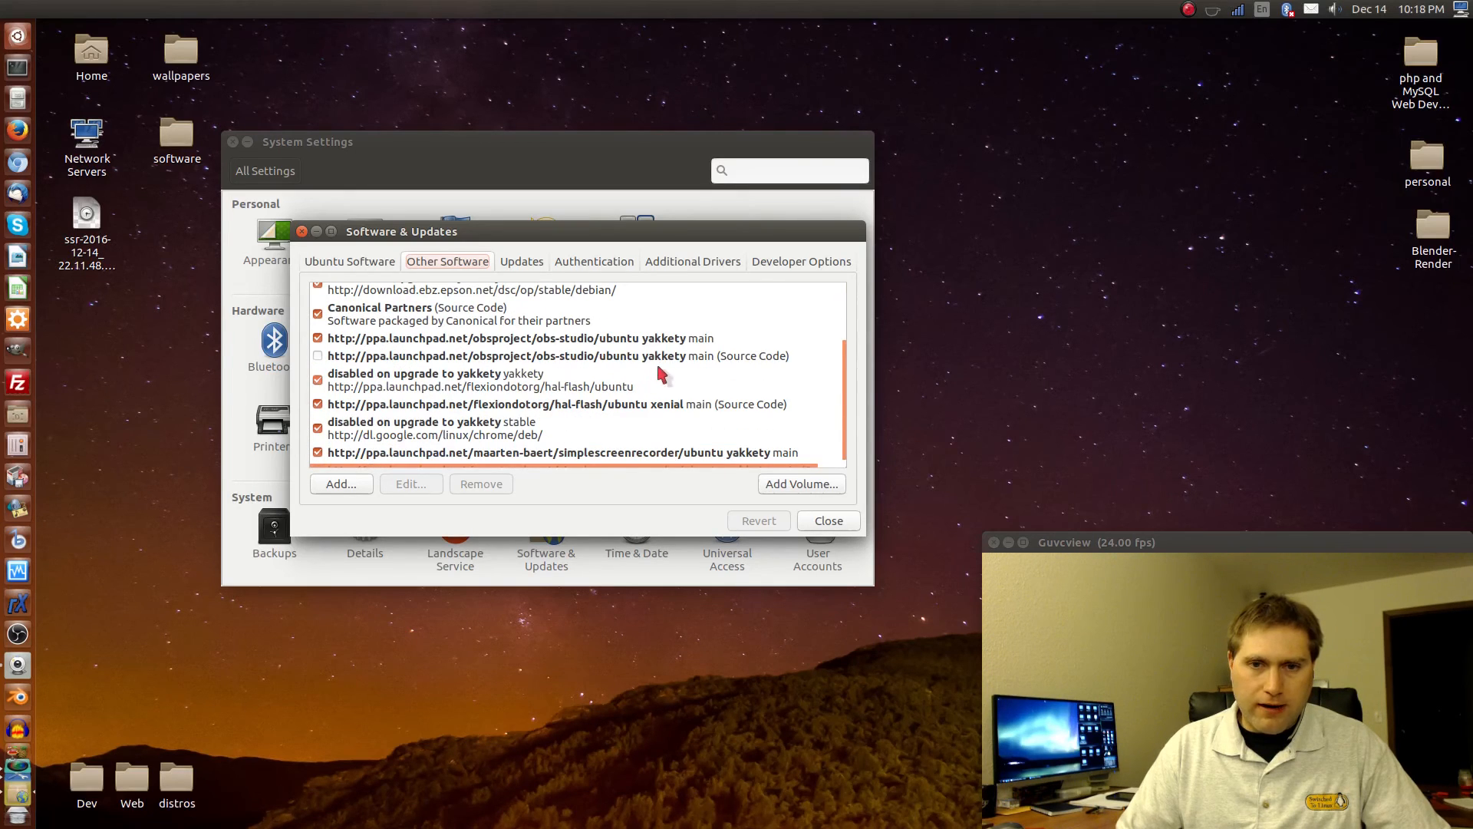
pyautogui.scroll(-1, 709, 395)
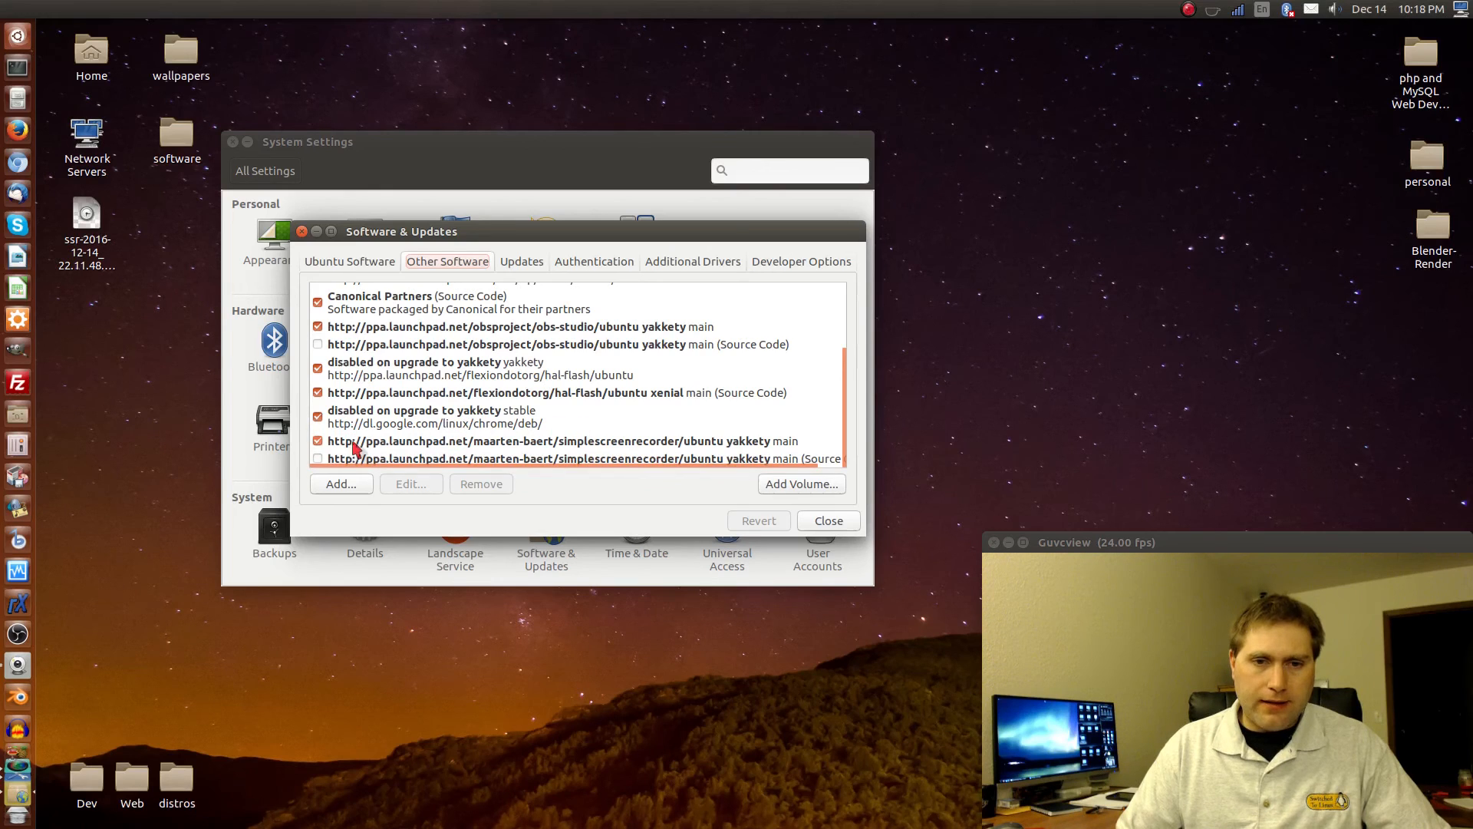
pyautogui.scroll(5, 526, 438)
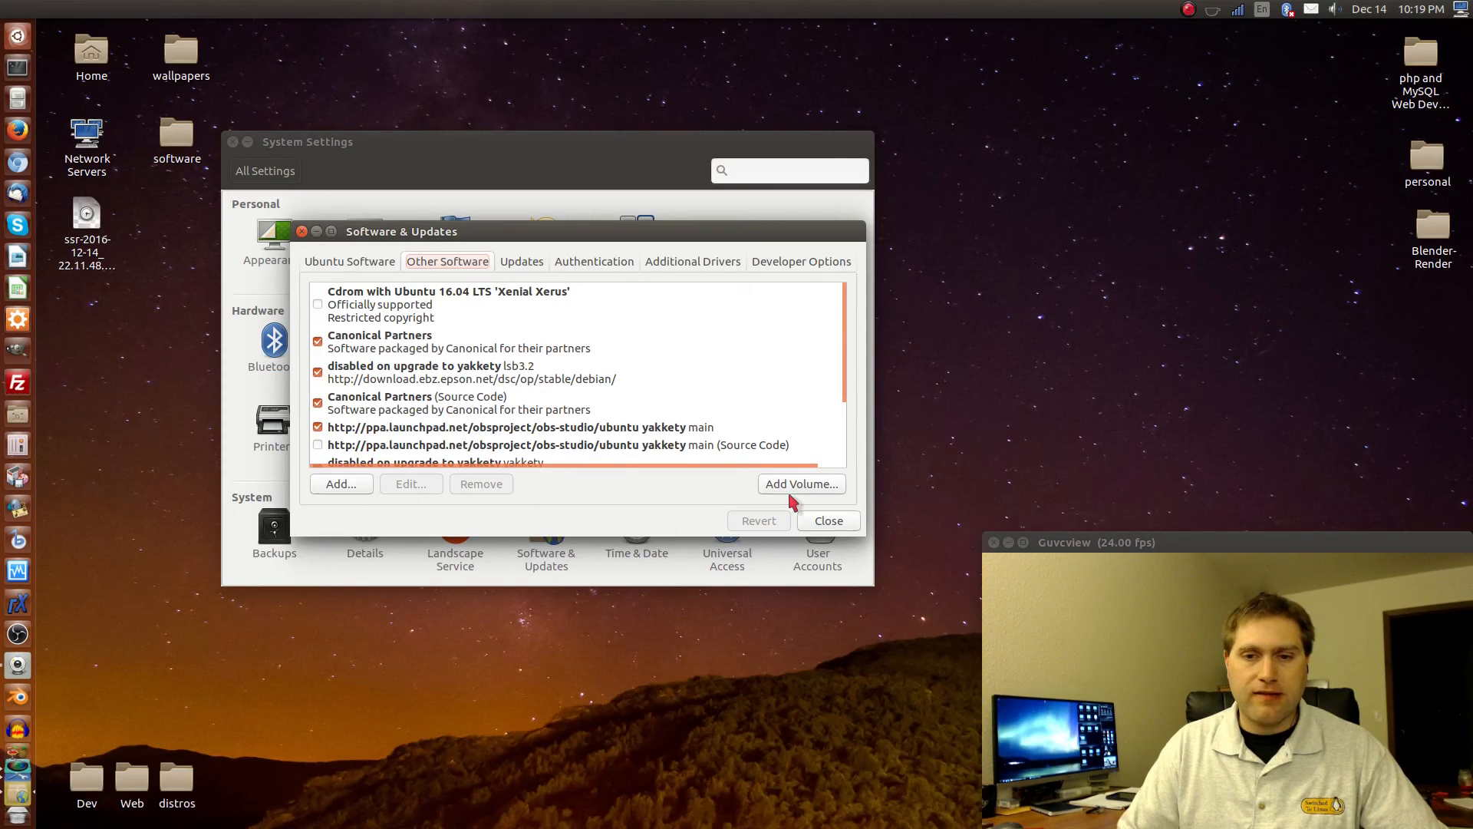
pyautogui.click(828, 520)
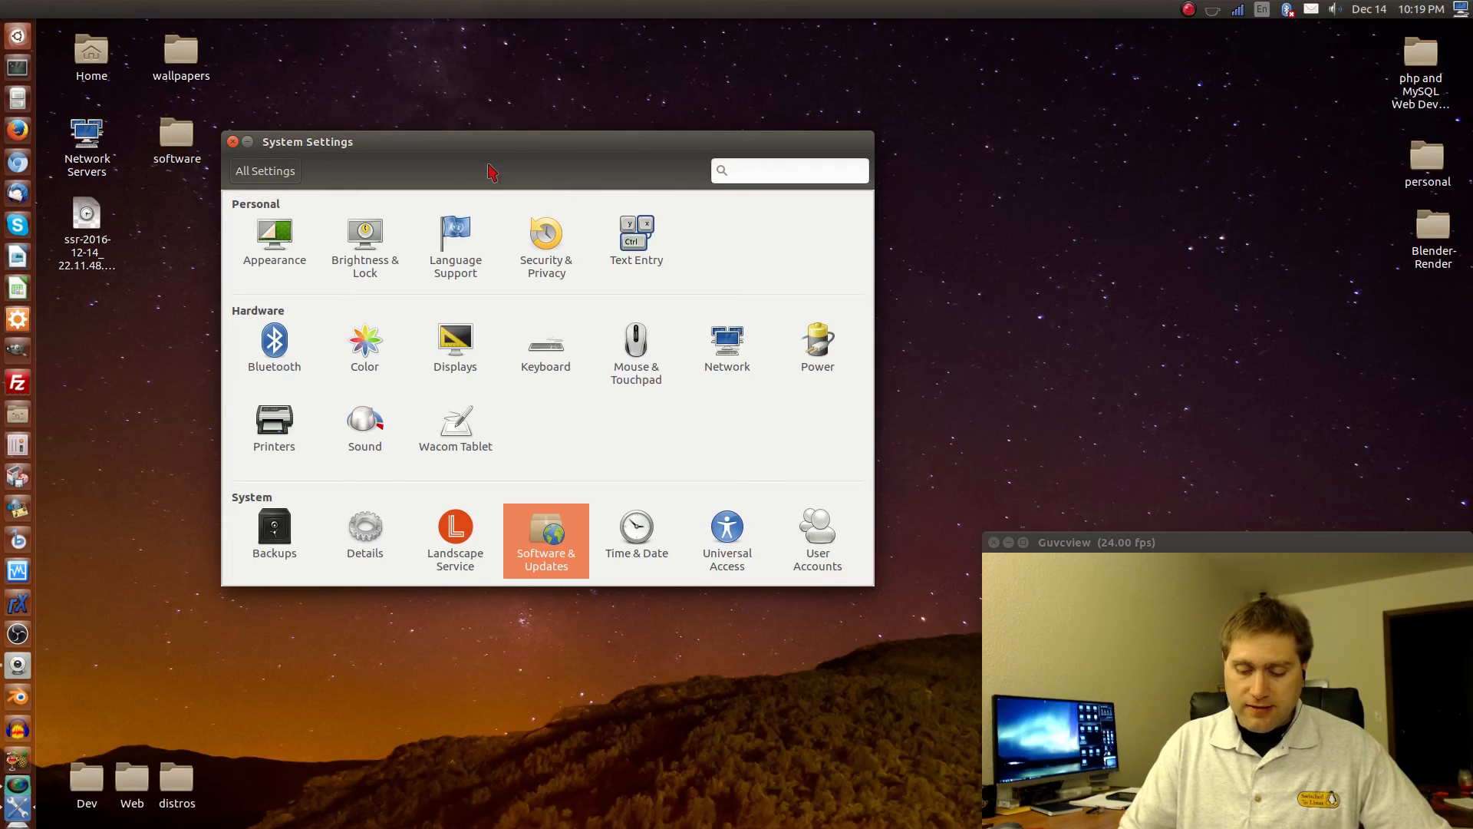
pyautogui.moveTo(674, 142); pyautogui.dragTo(913, 59)
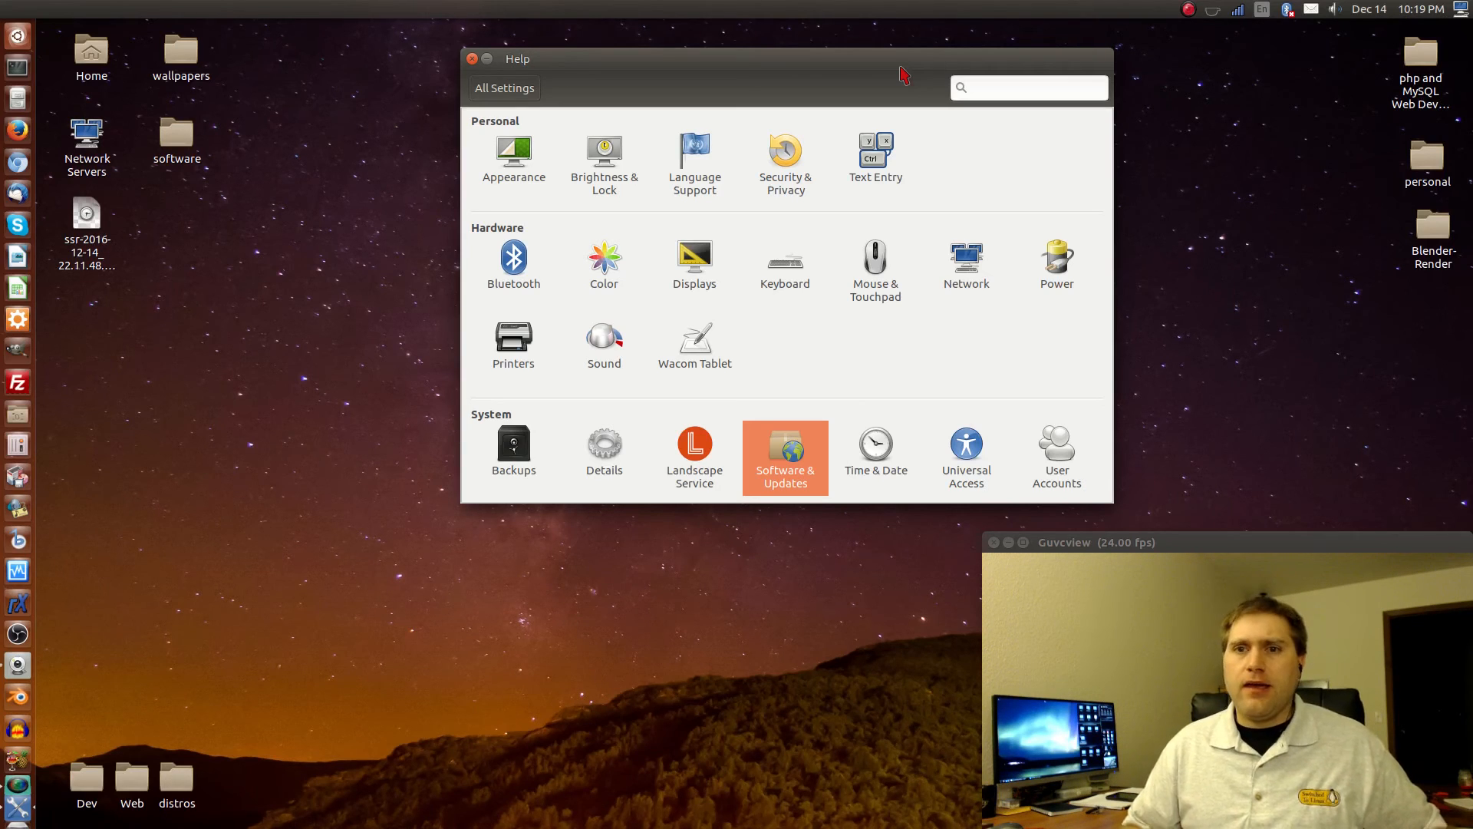
pyautogui.click(472, 58)
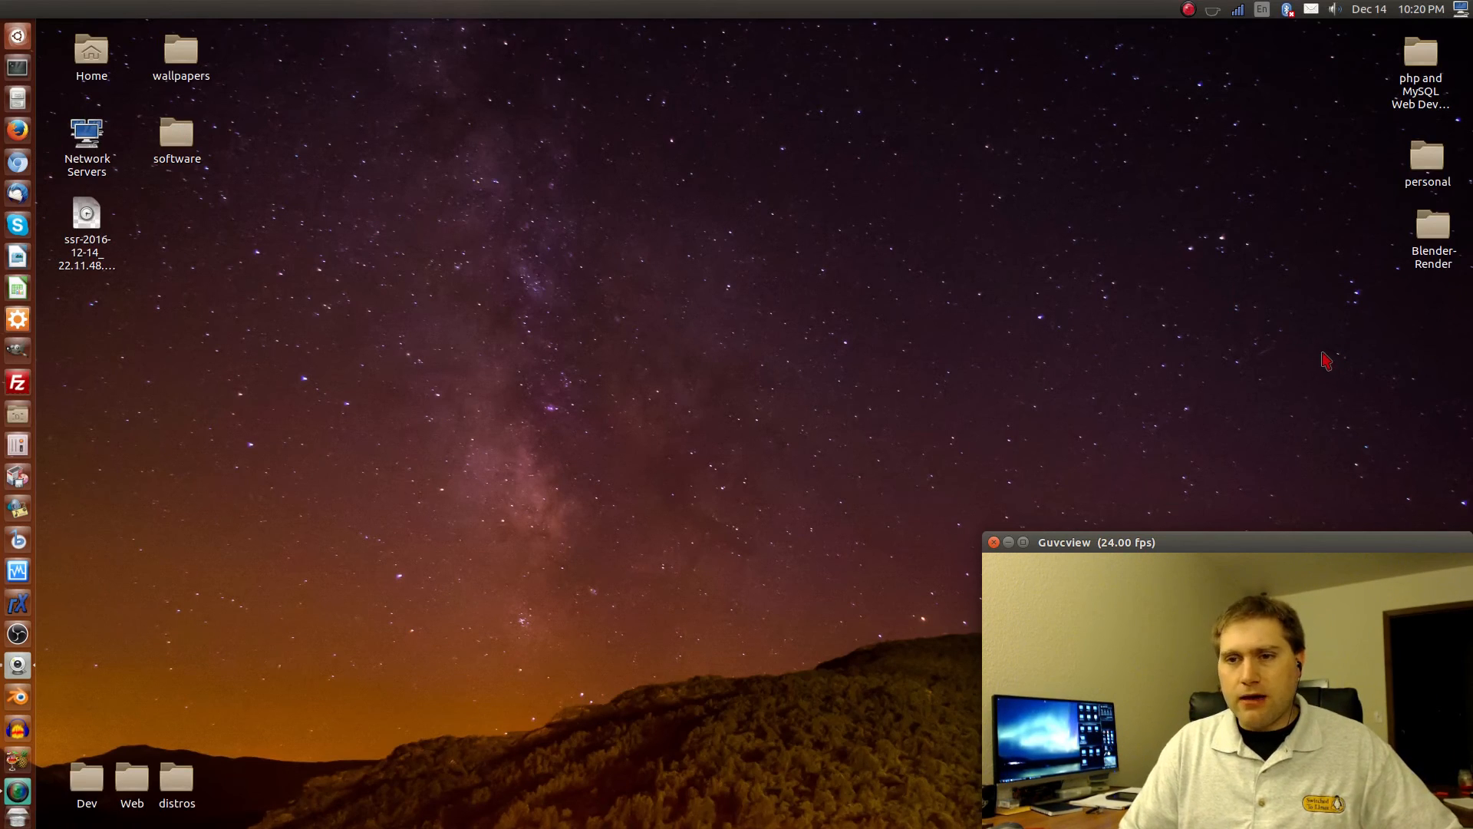
# Open the wallpapers folder from the desktop and switch its contents to list view
pyautogui.doubleClick(181, 52)
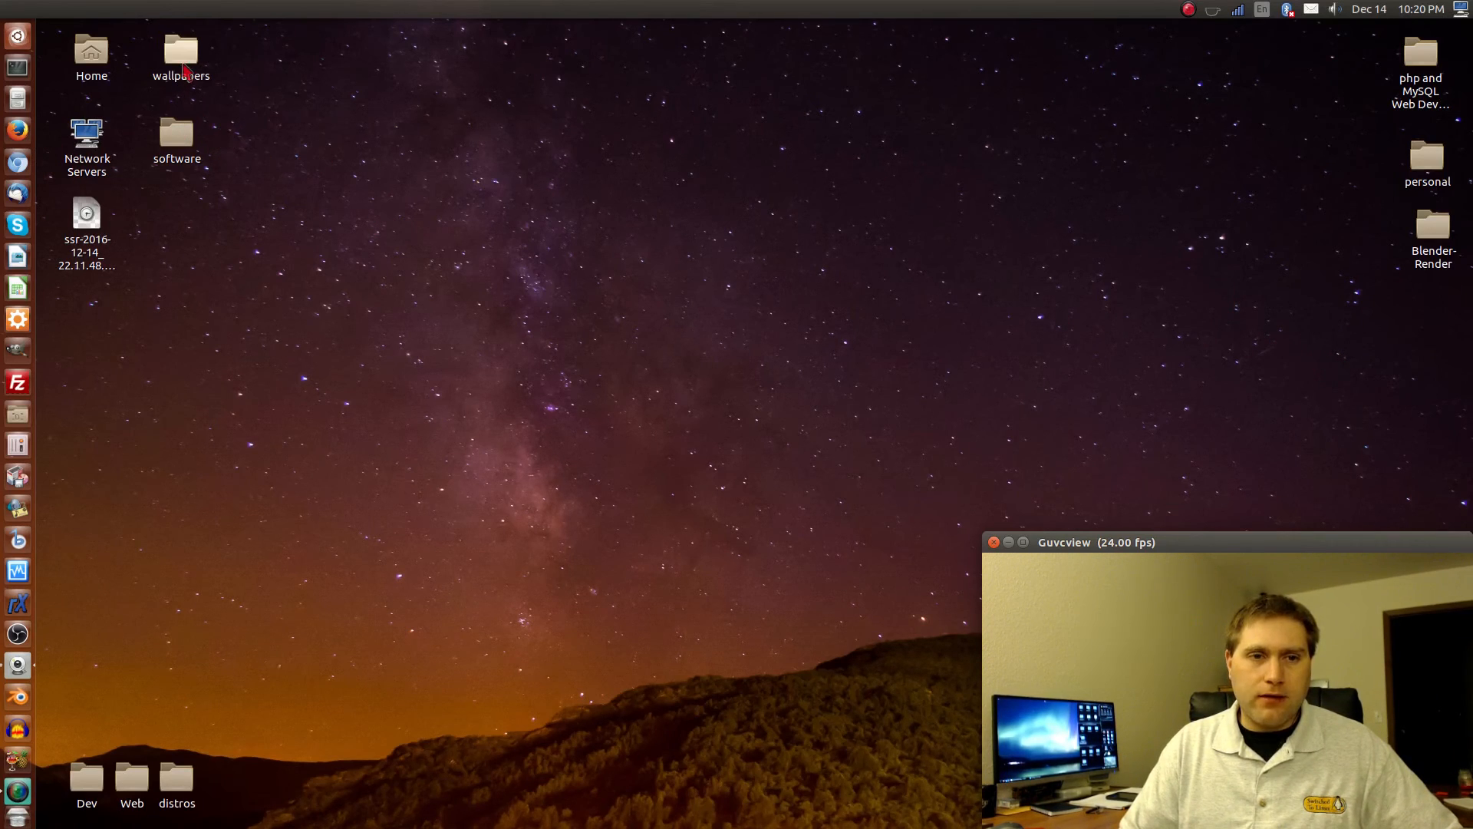
pyautogui.moveTo(399, 512); pyautogui.dragTo(540, 240)
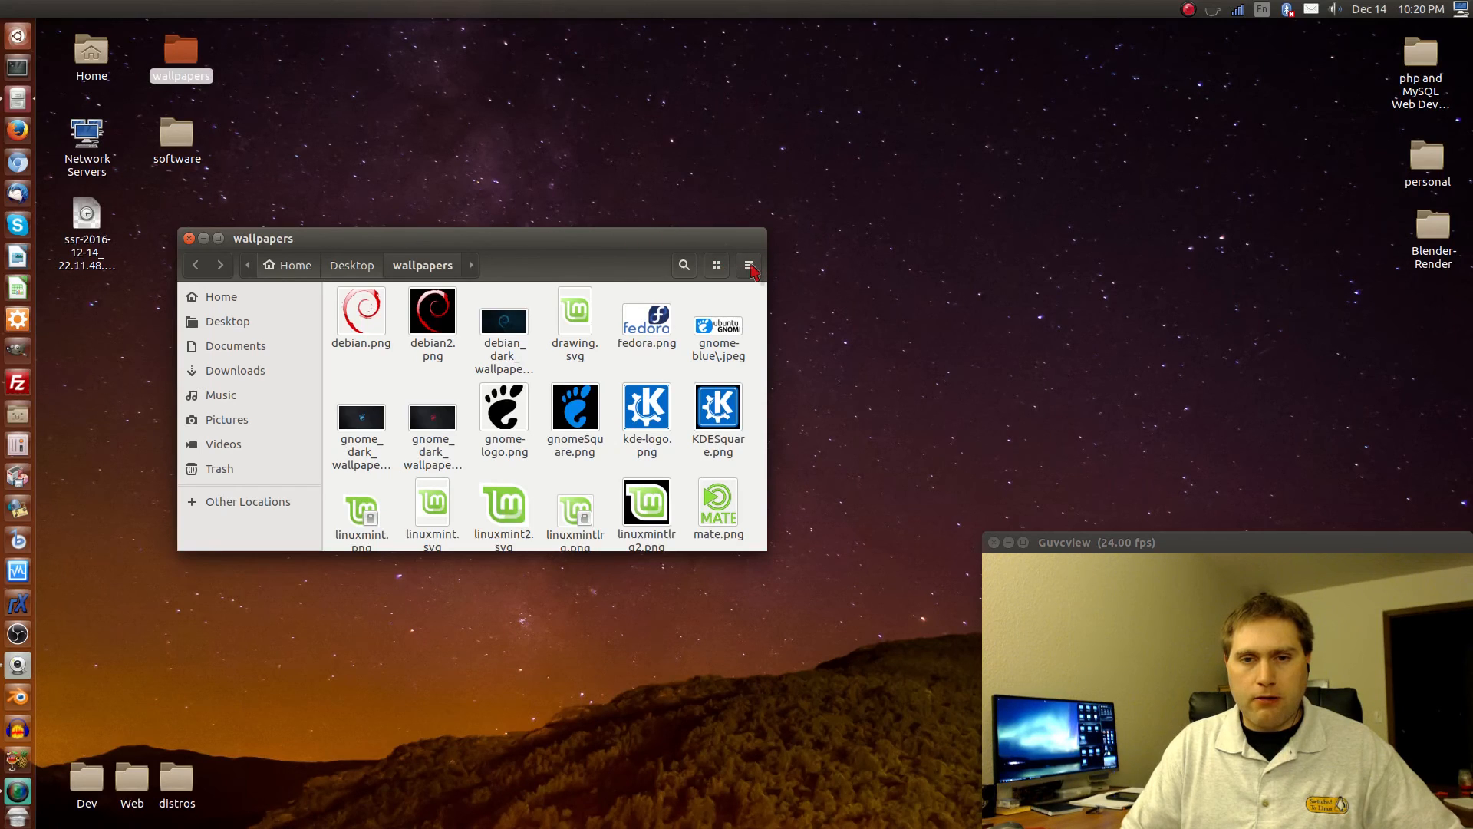
pyautogui.click(716, 266)
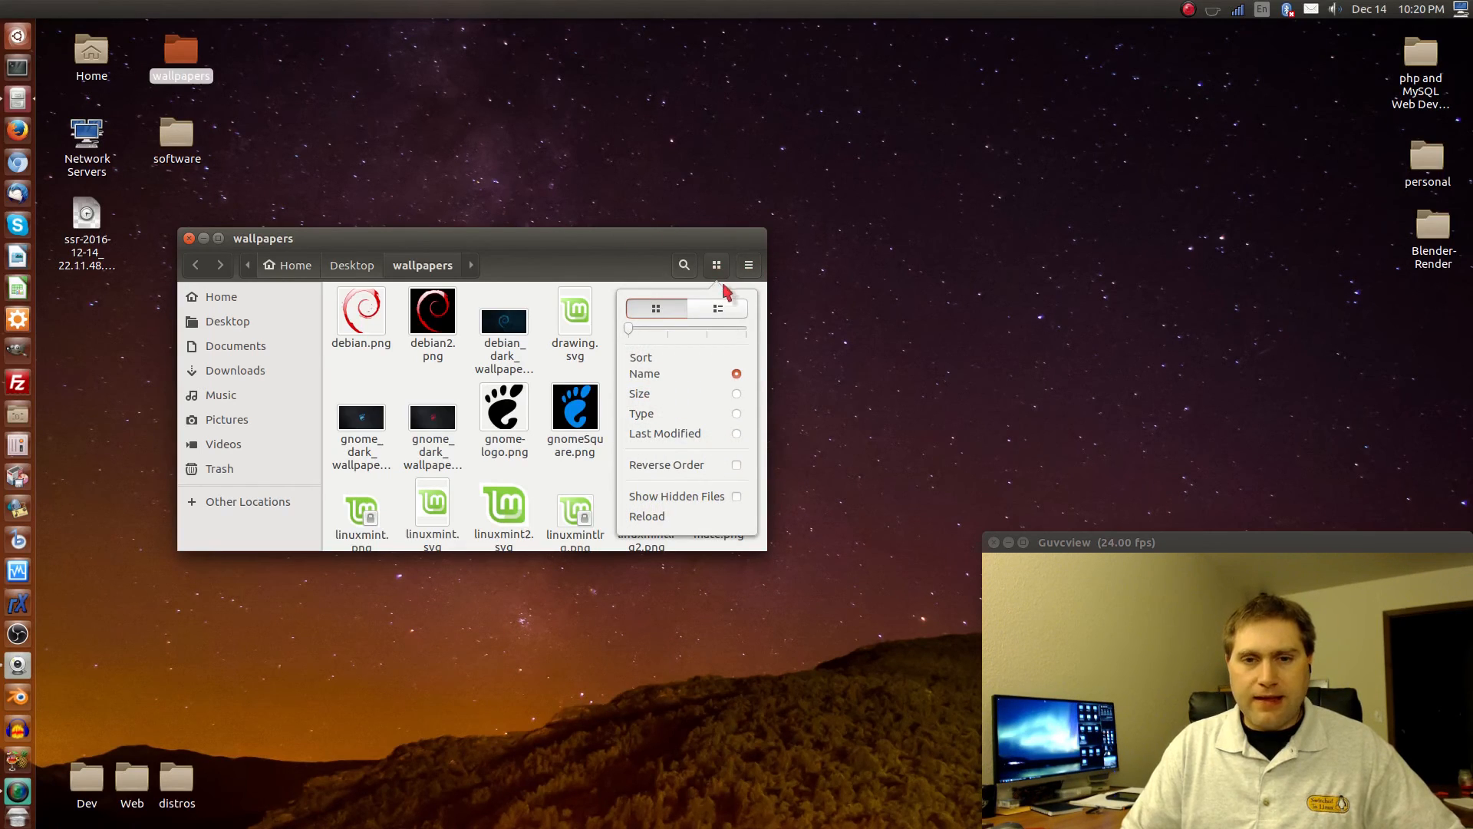
pyautogui.click(720, 310)
pyautogui.click(716, 264)
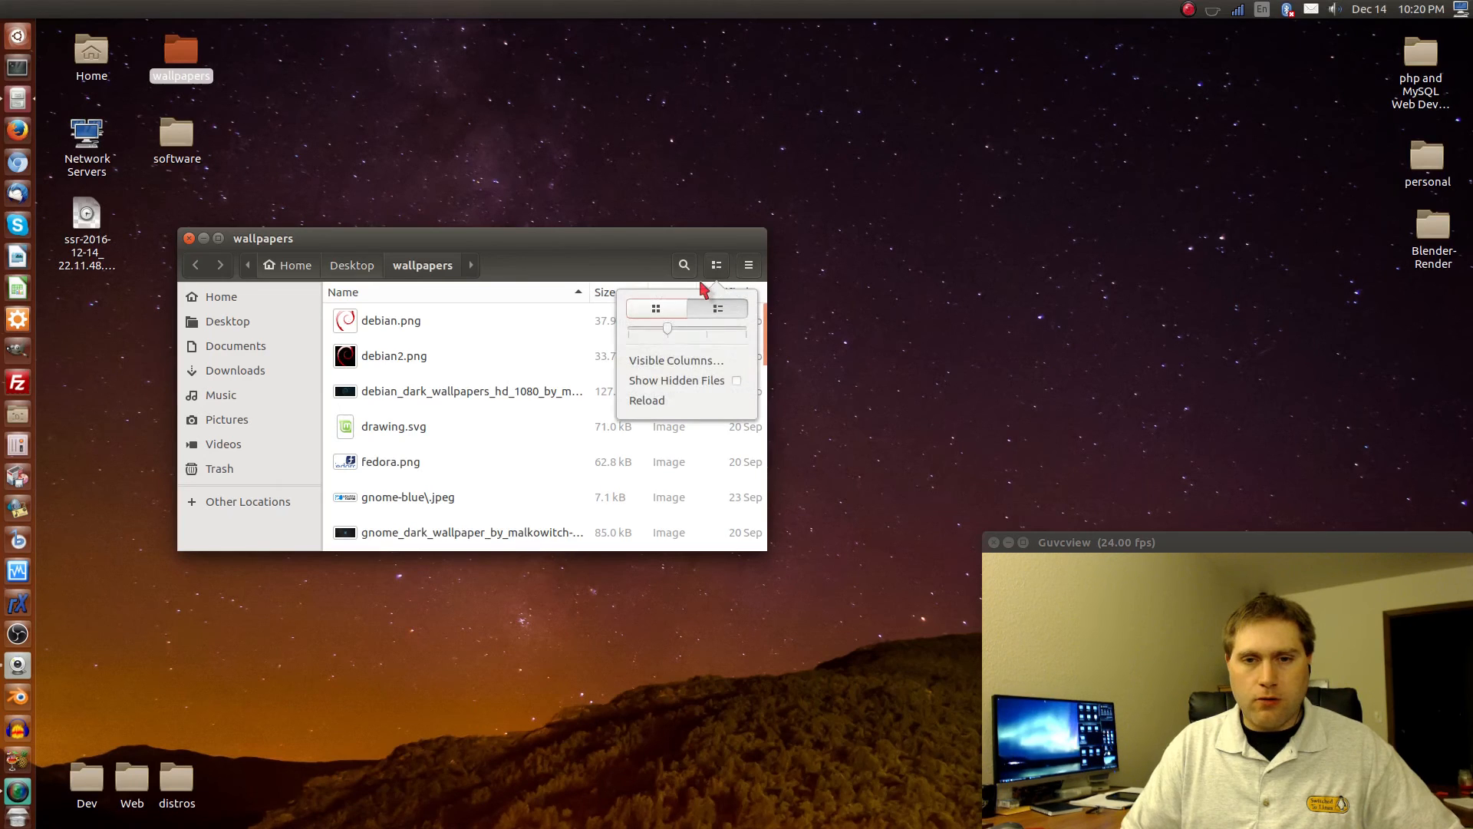
# Return the wallpapers folder to icon view at the smallest icon size
pyautogui.click(674, 218)
pyautogui.click(717, 266)
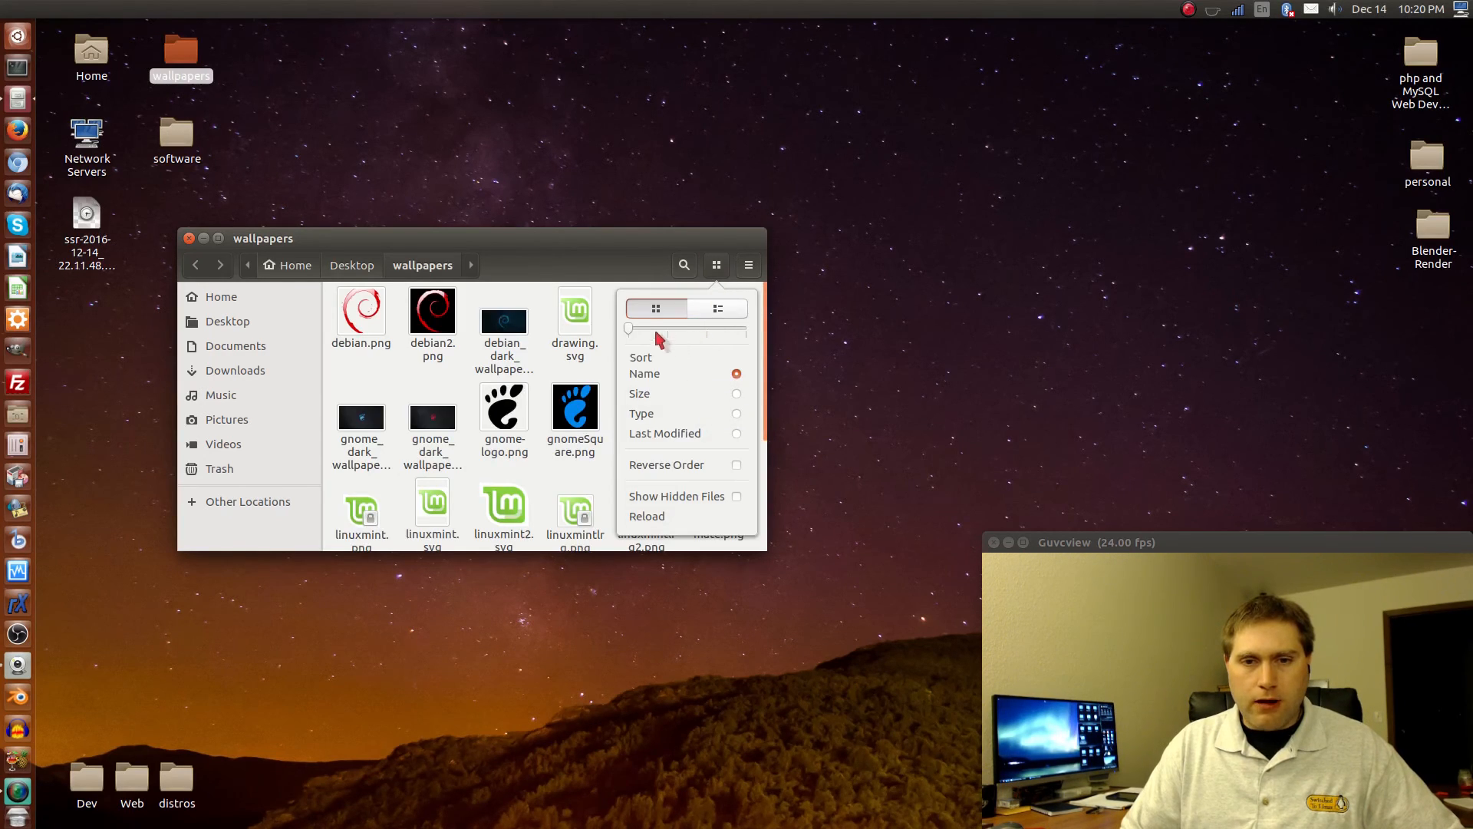
pyautogui.moveTo(632, 328)
pyautogui.mouseDown()
pyautogui.moveTo(747, 330)
pyautogui.moveTo(641, 330)
pyautogui.mouseUp()
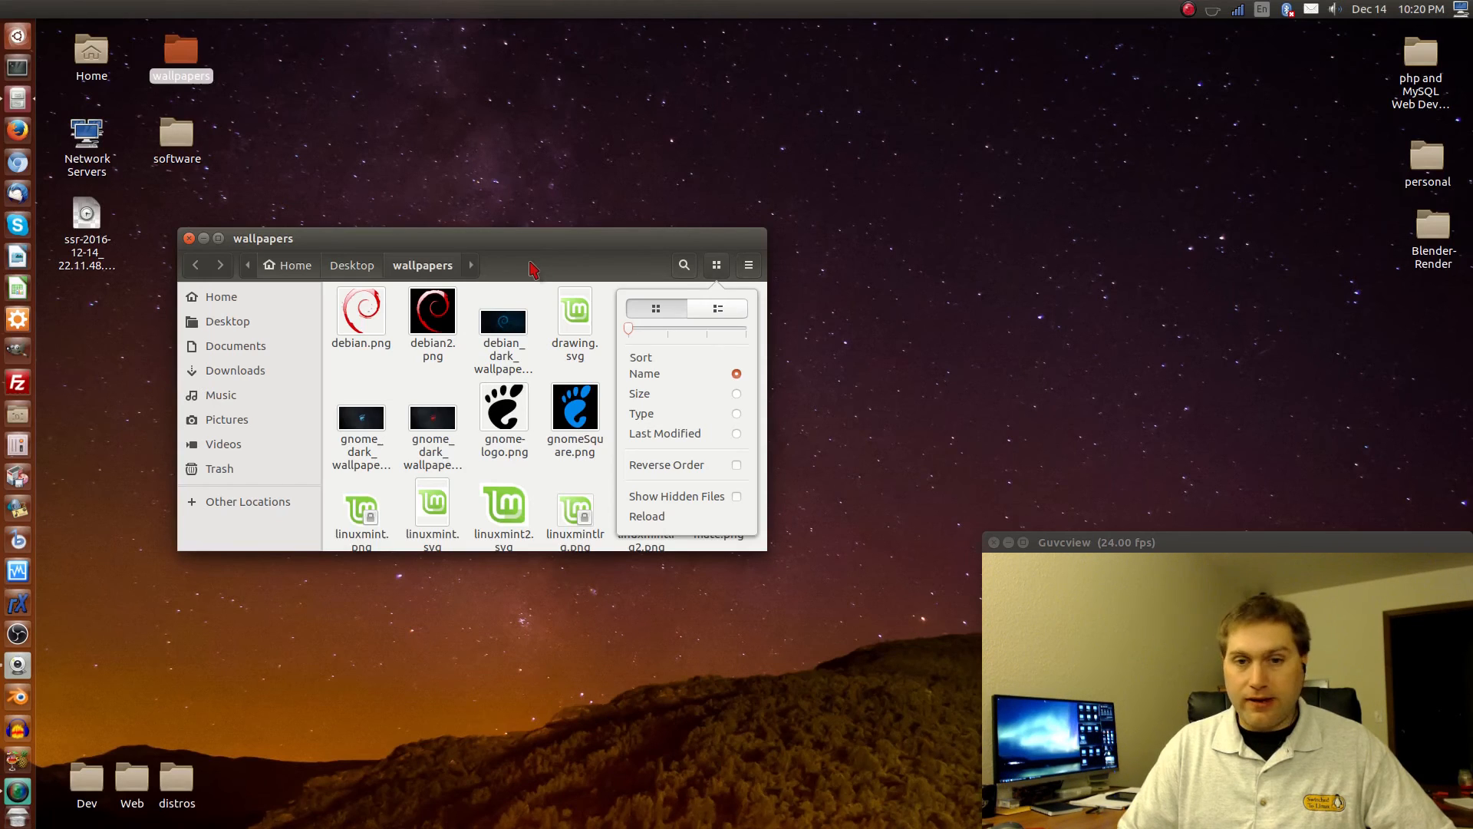
pyautogui.click(531, 268)
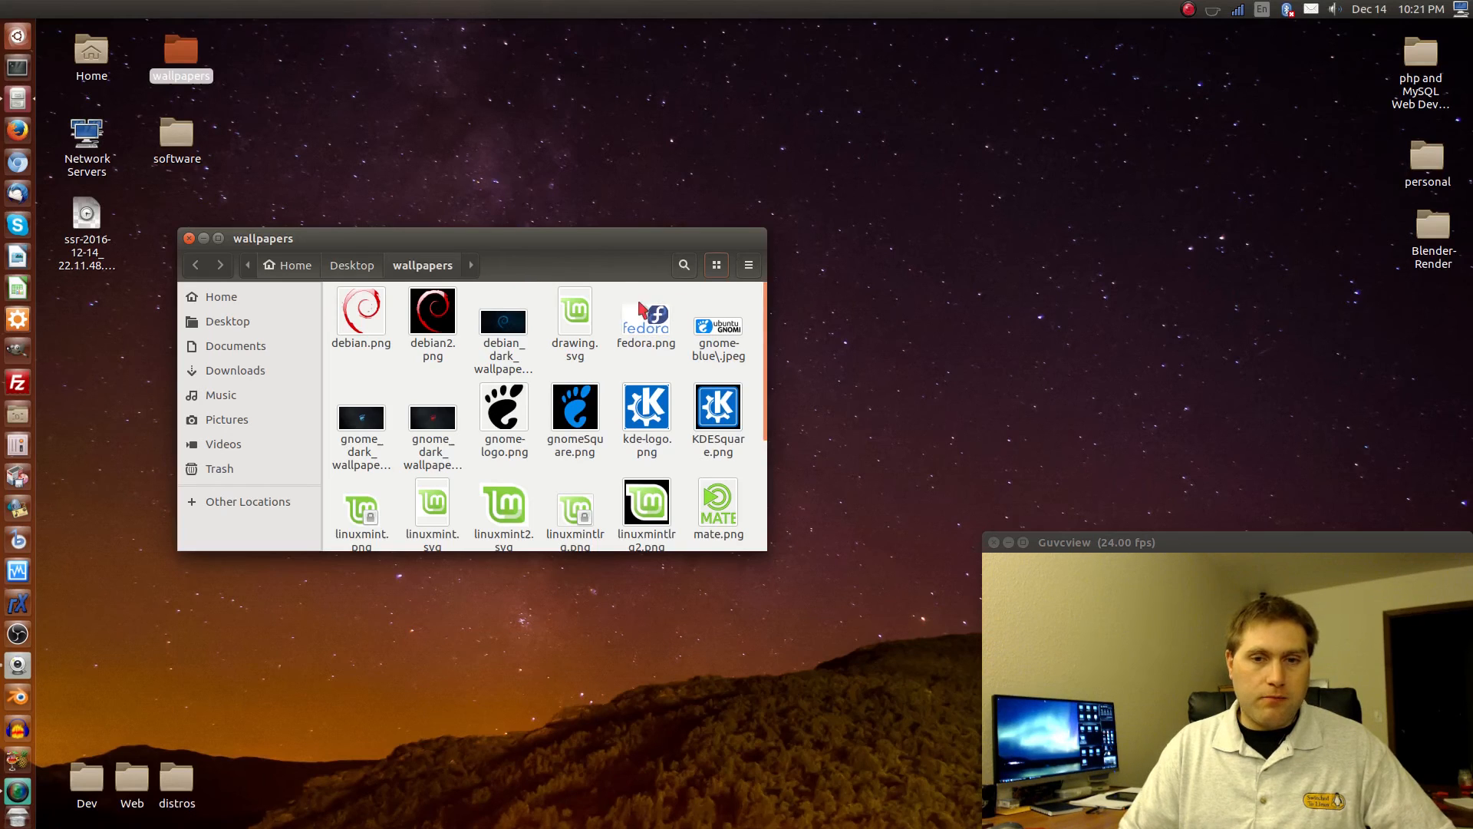
# Show and hide the file search field in the wallpapers folder, and close the folder window
pyautogui.click(684, 268)
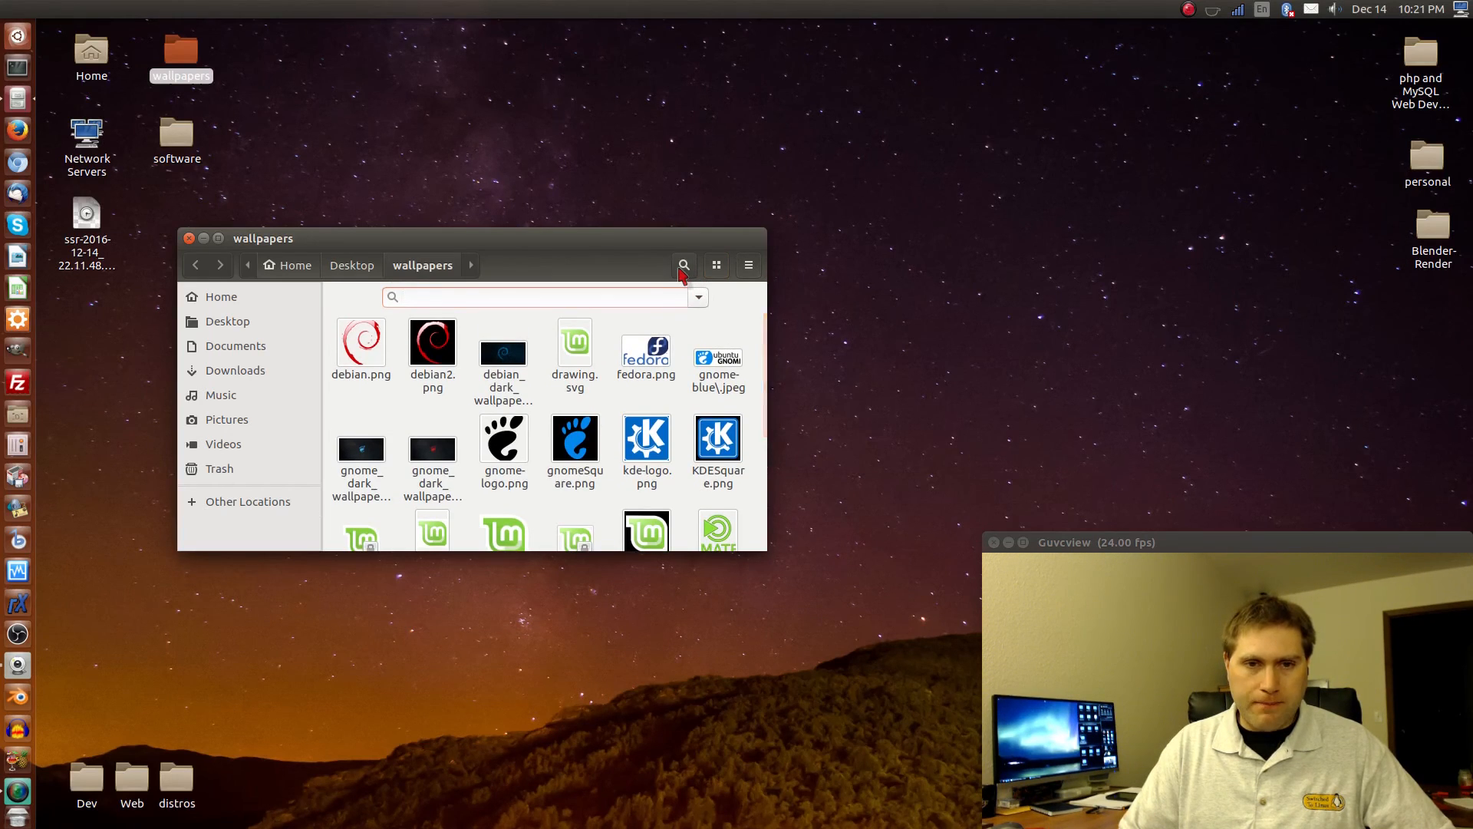
pyautogui.click(682, 269)
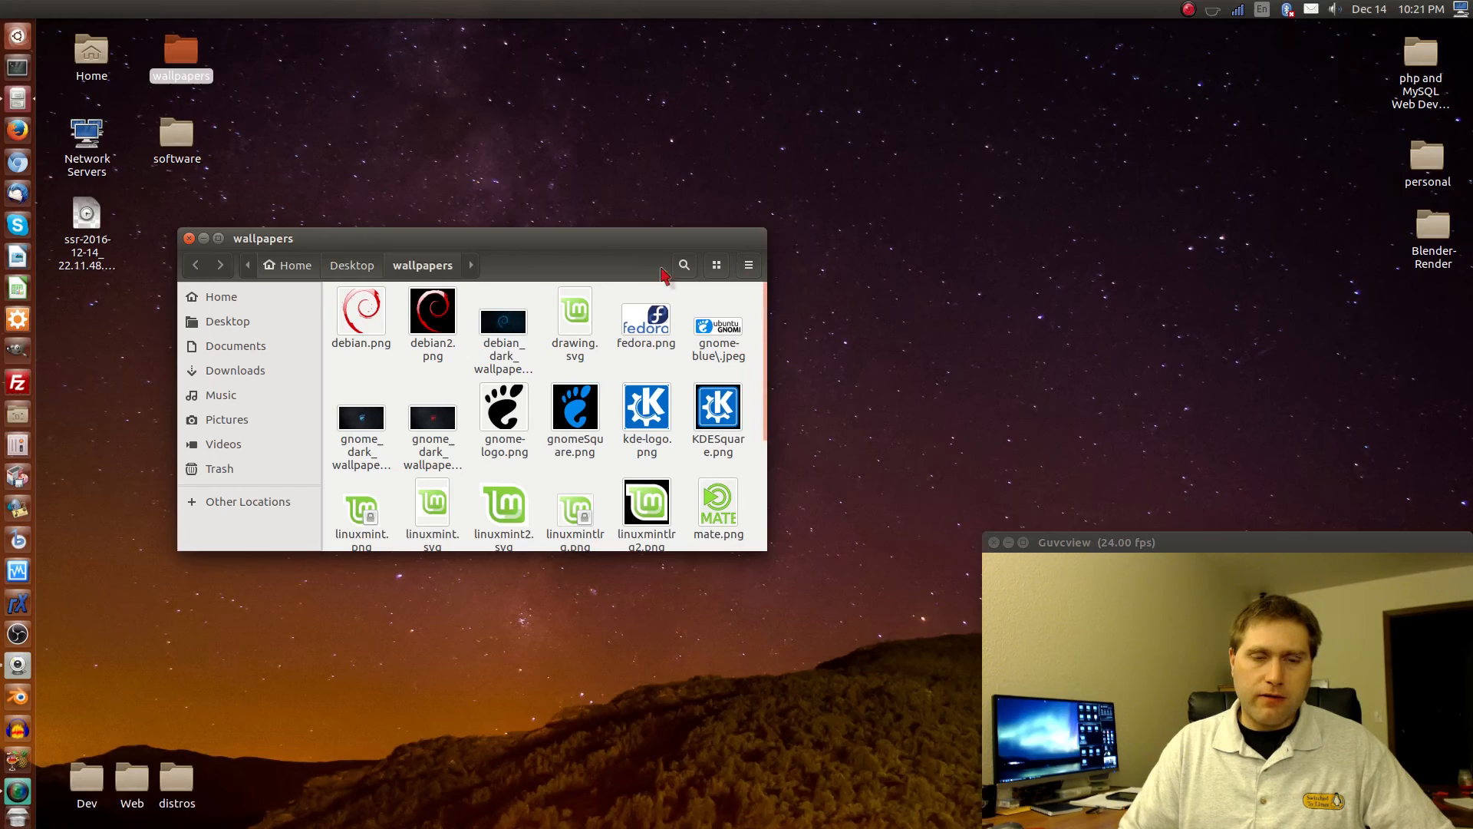
pyautogui.click(189, 238)
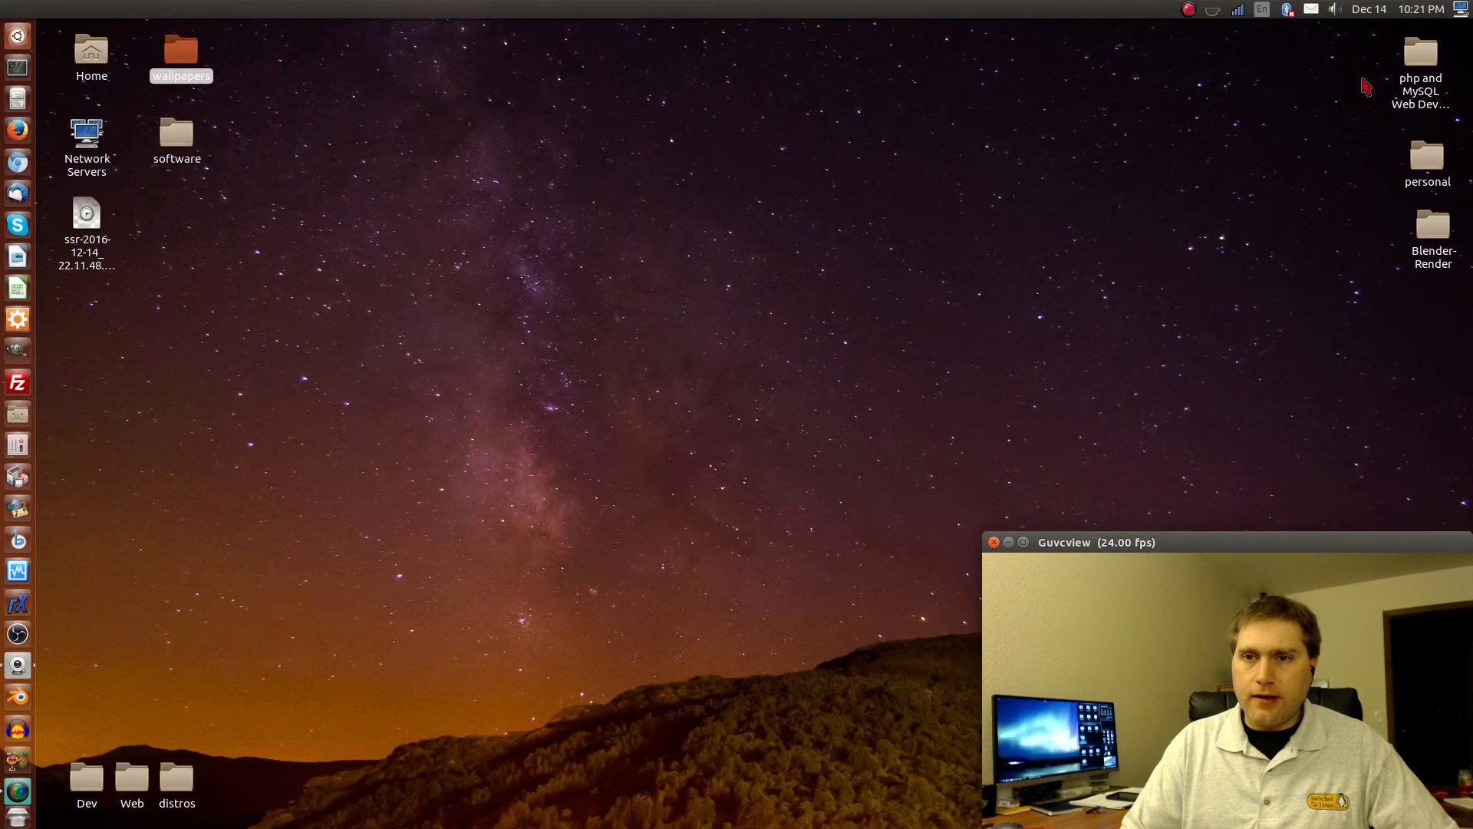
pyautogui.click(1461, 10)
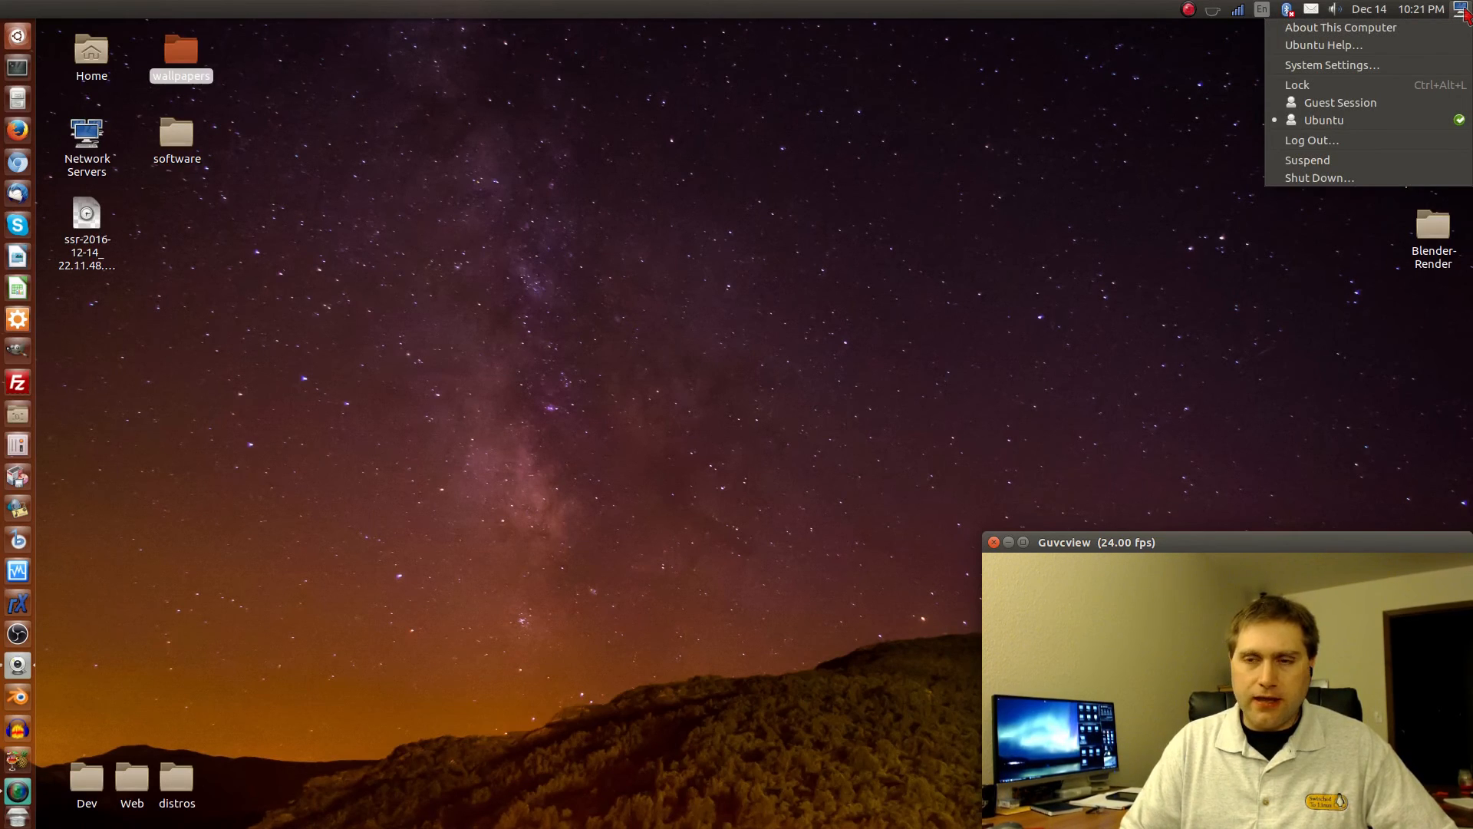
pyautogui.click(1461, 10)
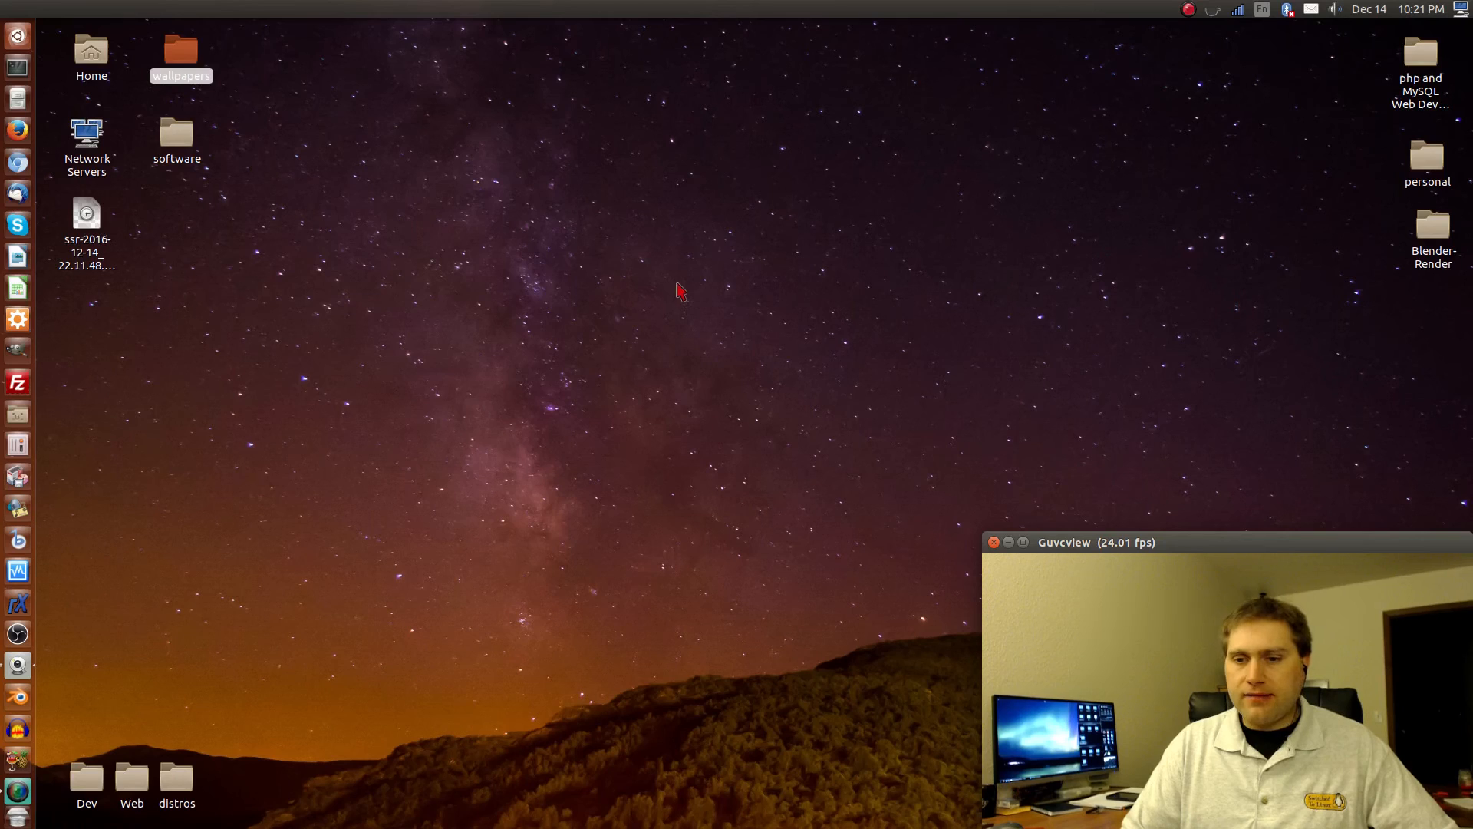
# Open the details of this computer and move the Details window clear of the webcam window
pyautogui.click(1462, 10)
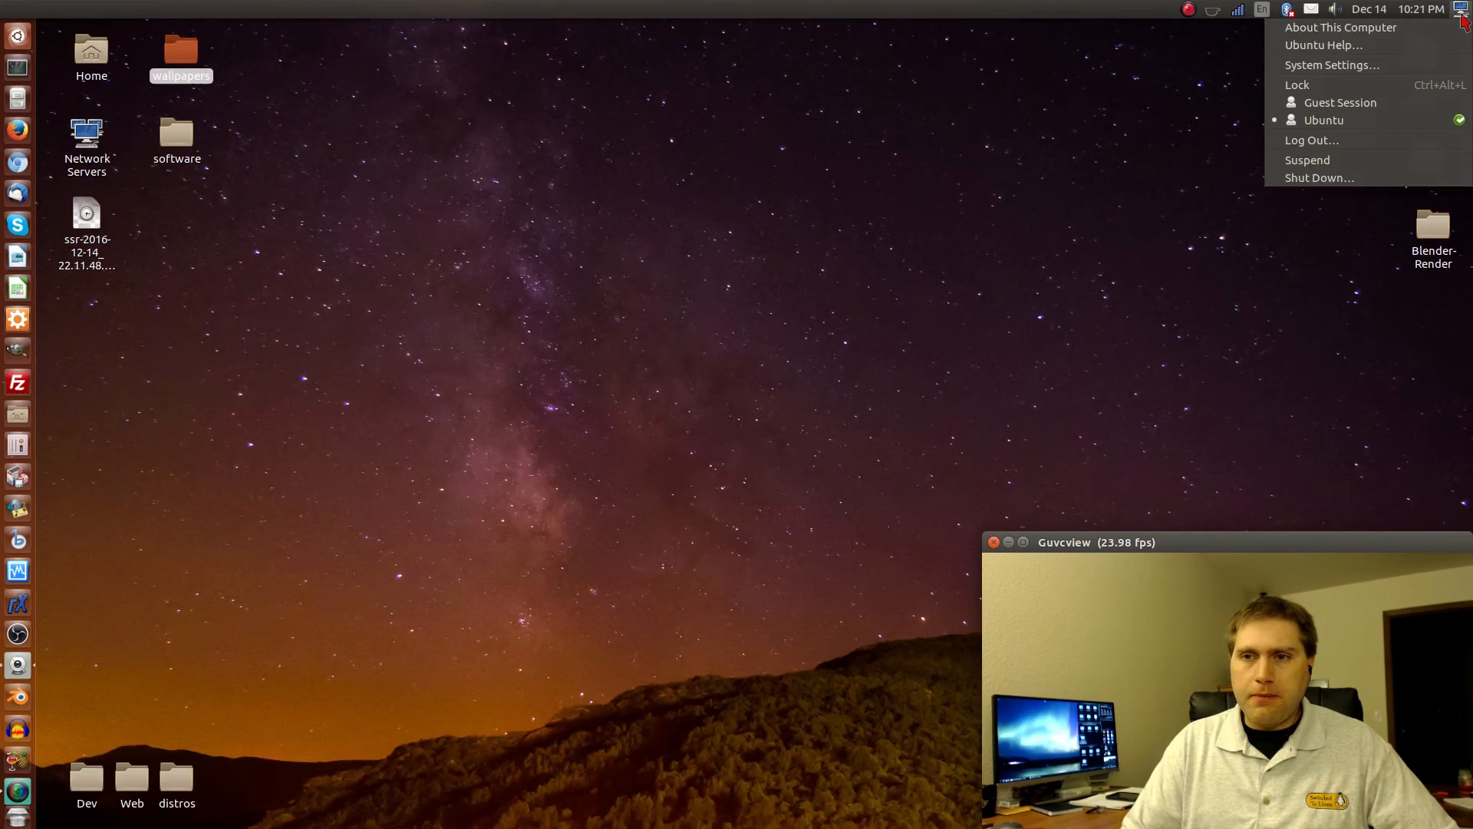
pyautogui.click(1385, 30)
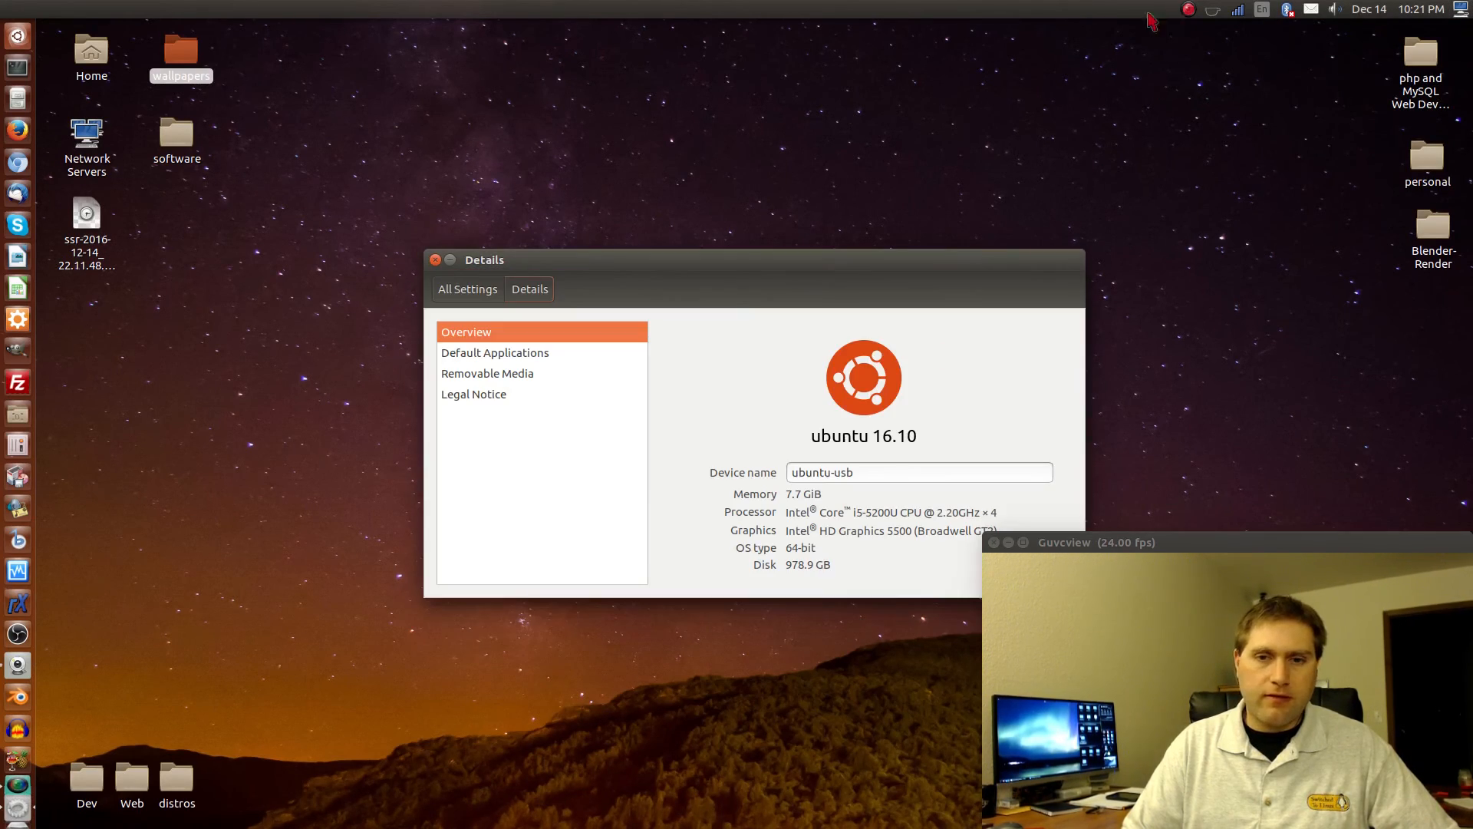
pyautogui.moveTo(781, 257); pyautogui.dragTo(601, 87)
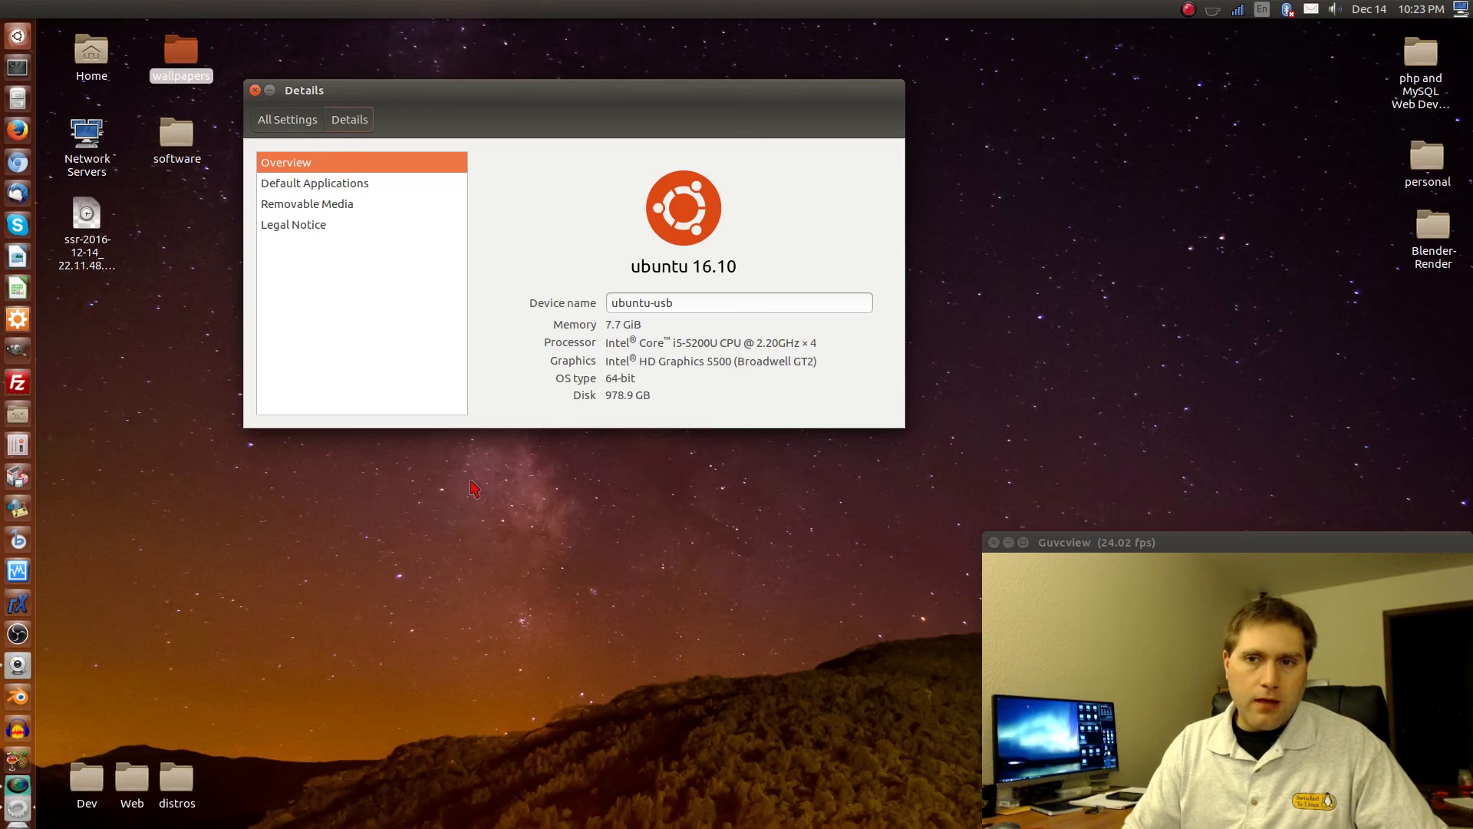
# Open the wallpapers folder from the desktop and place its window over the Details window
pyautogui.click(184, 75)
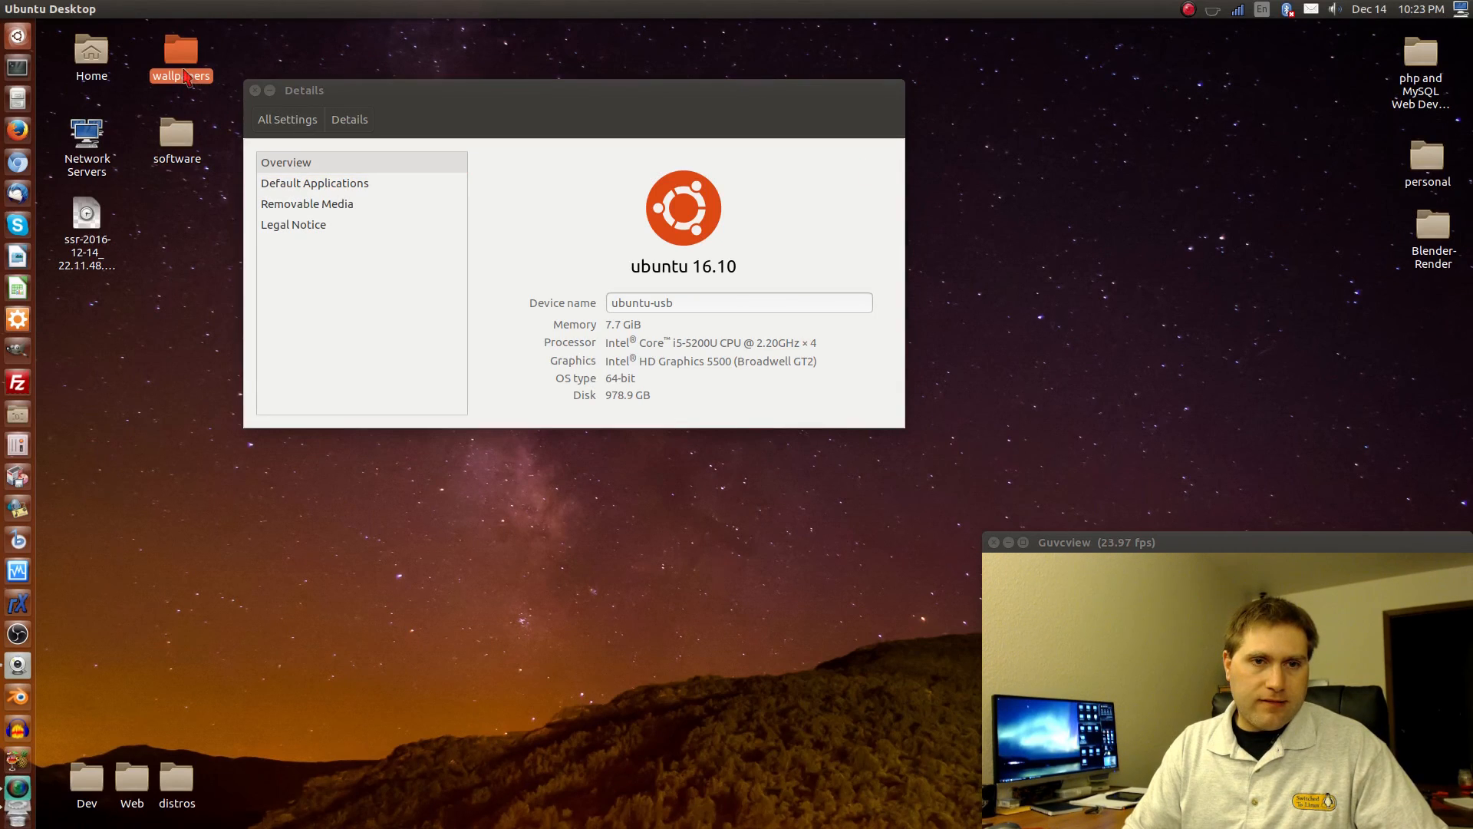
pyautogui.doubleClick(184, 75)
pyautogui.moveTo(204, 522); pyautogui.dragTo(347, 109)
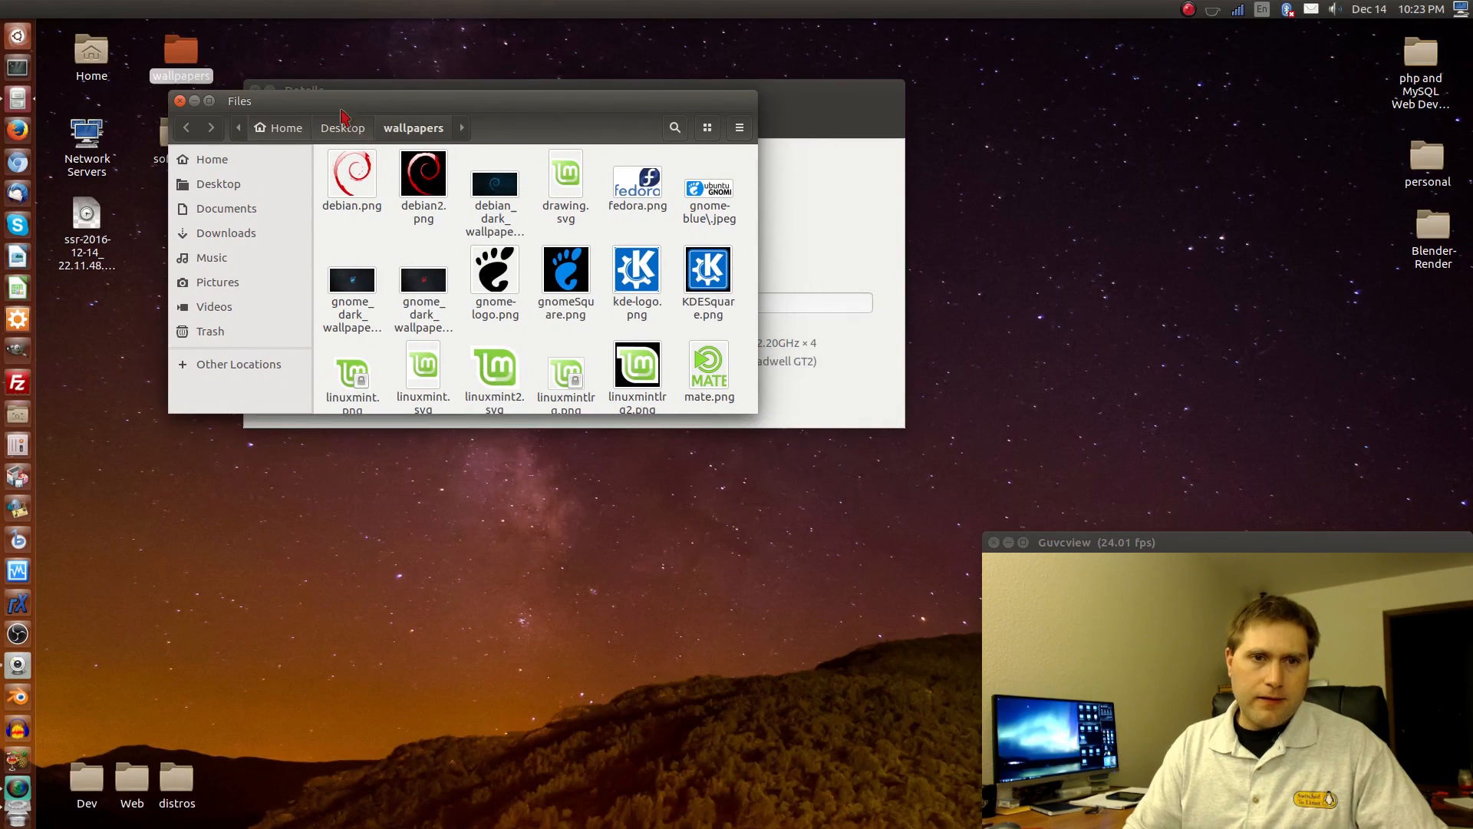
# Show and hide the Files application menu of the wallpapers folder window, and close the window
pyautogui.click(238, 103)
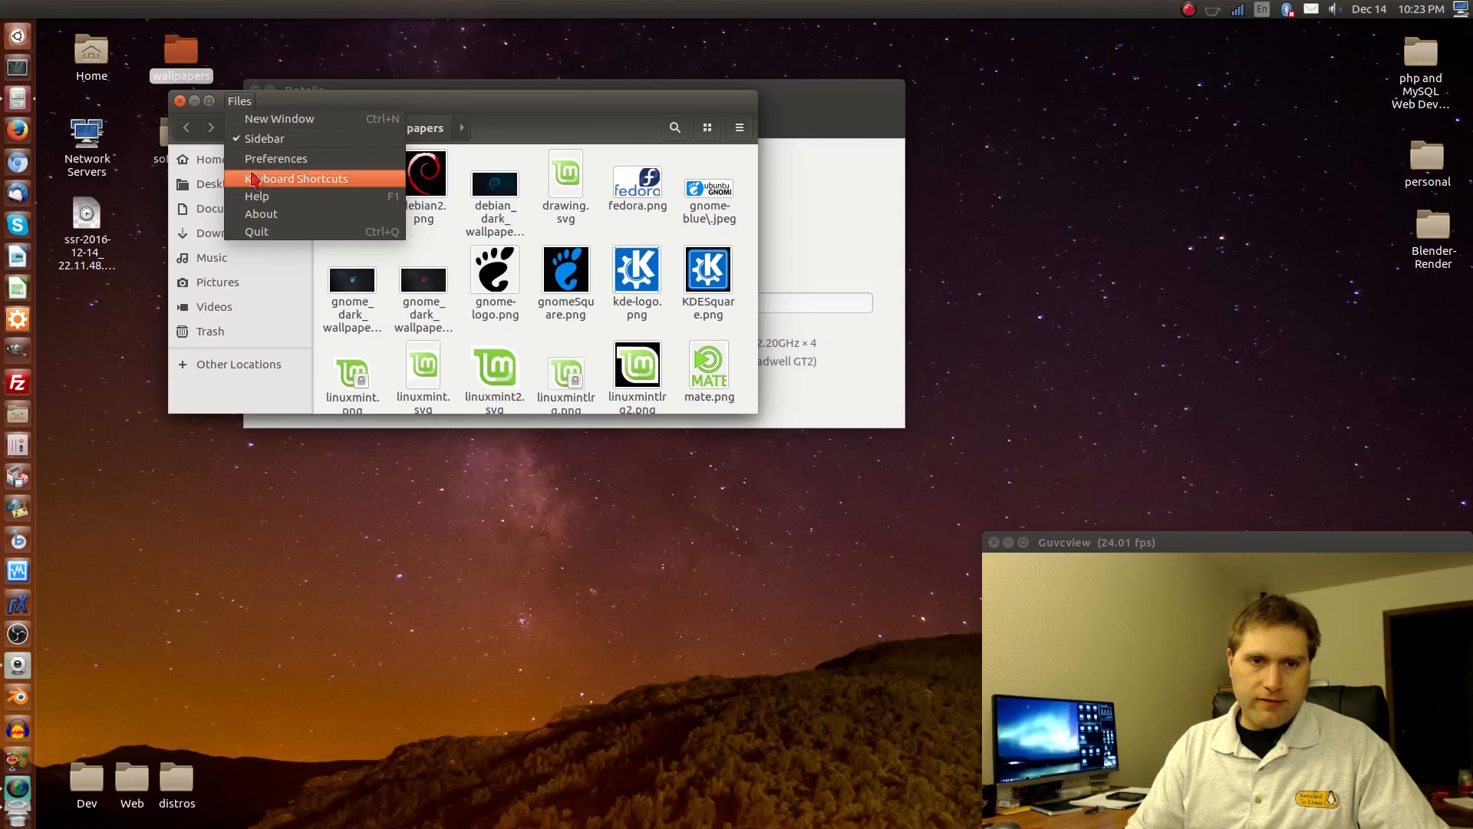
pyautogui.click(244, 100)
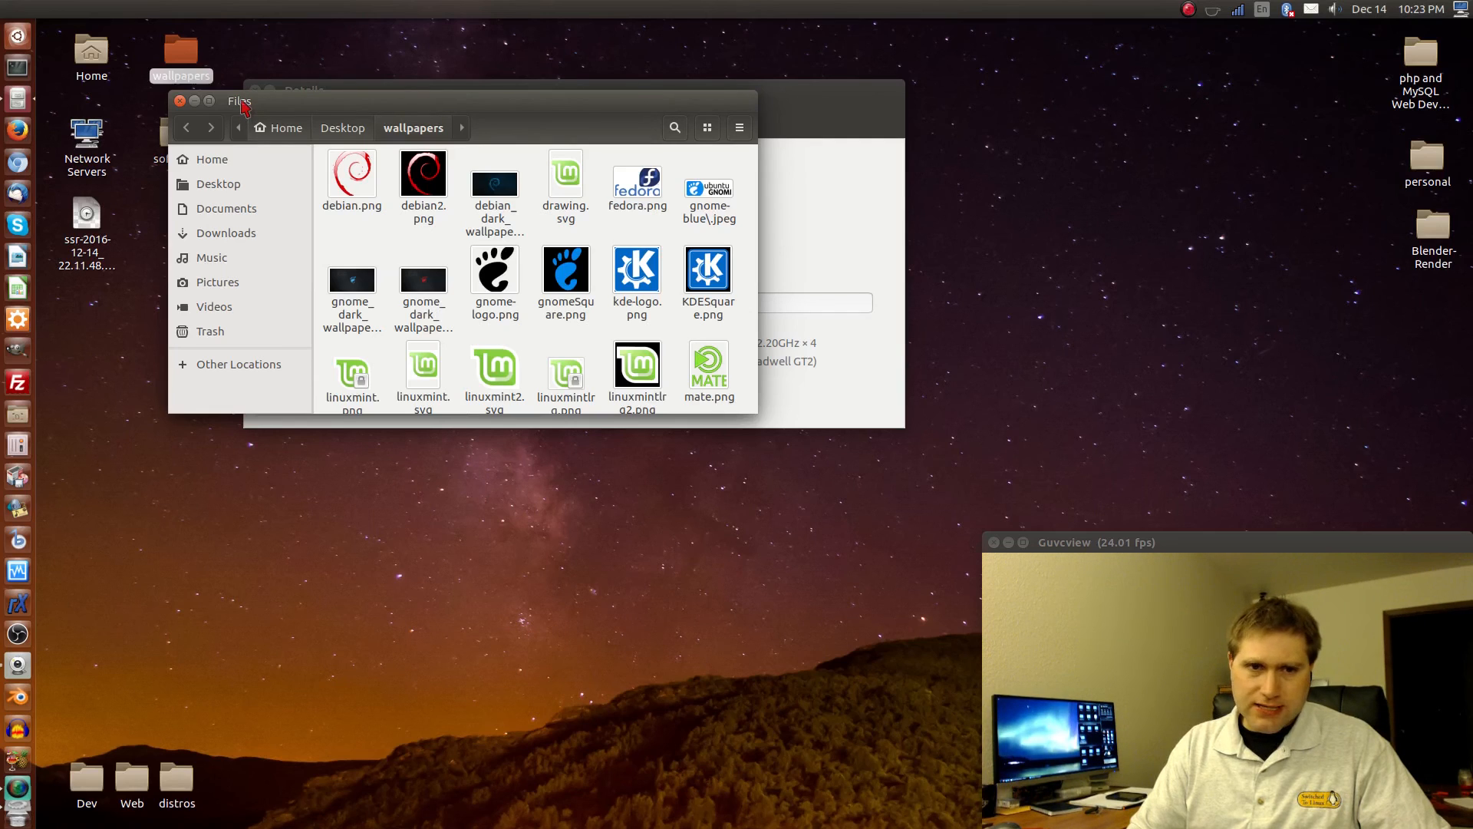
pyautogui.click(244, 102)
pyautogui.click(242, 103)
pyautogui.click(241, 102)
pyautogui.click(241, 102)
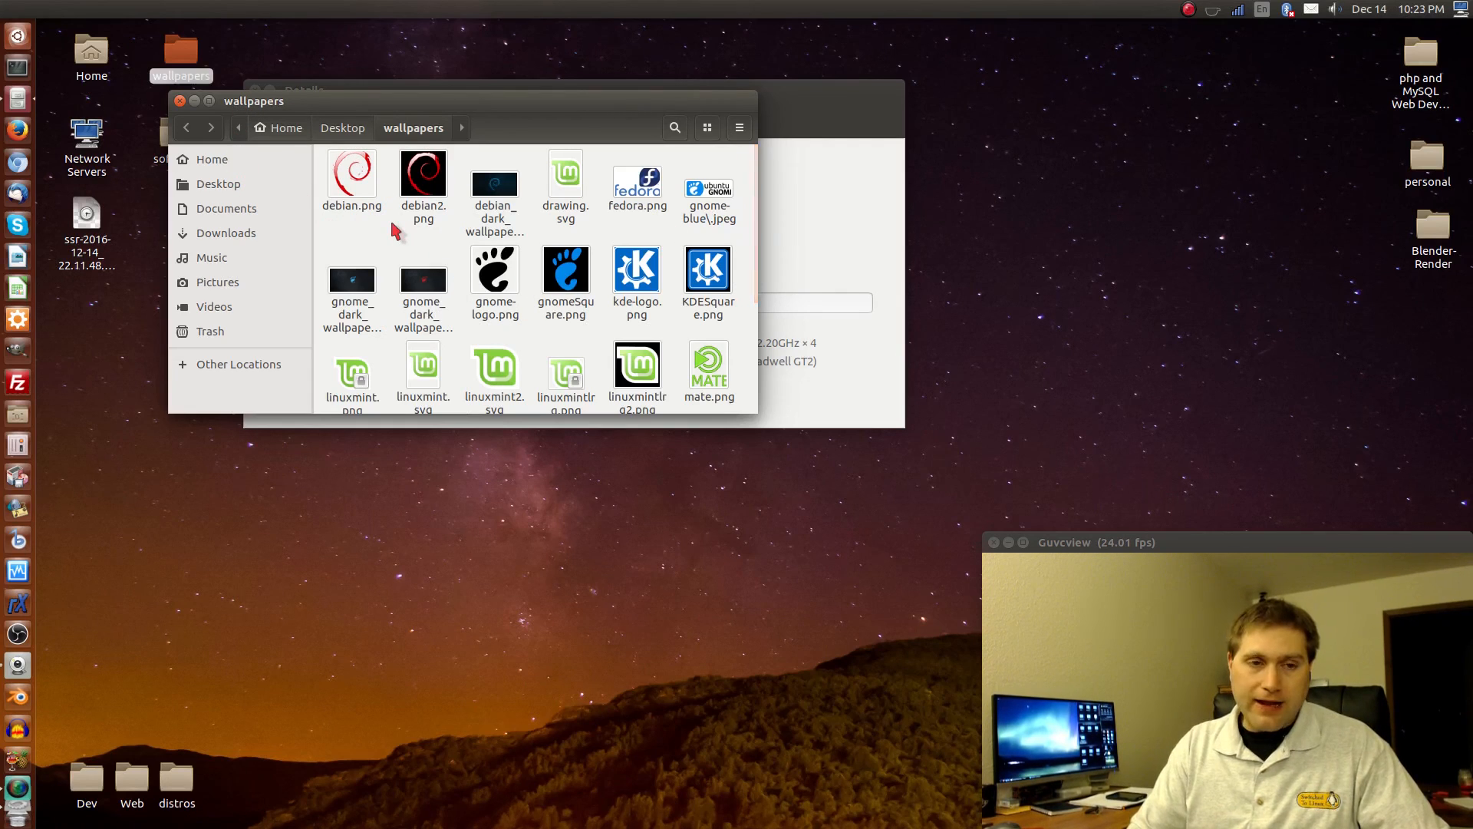
pyautogui.click(180, 101)
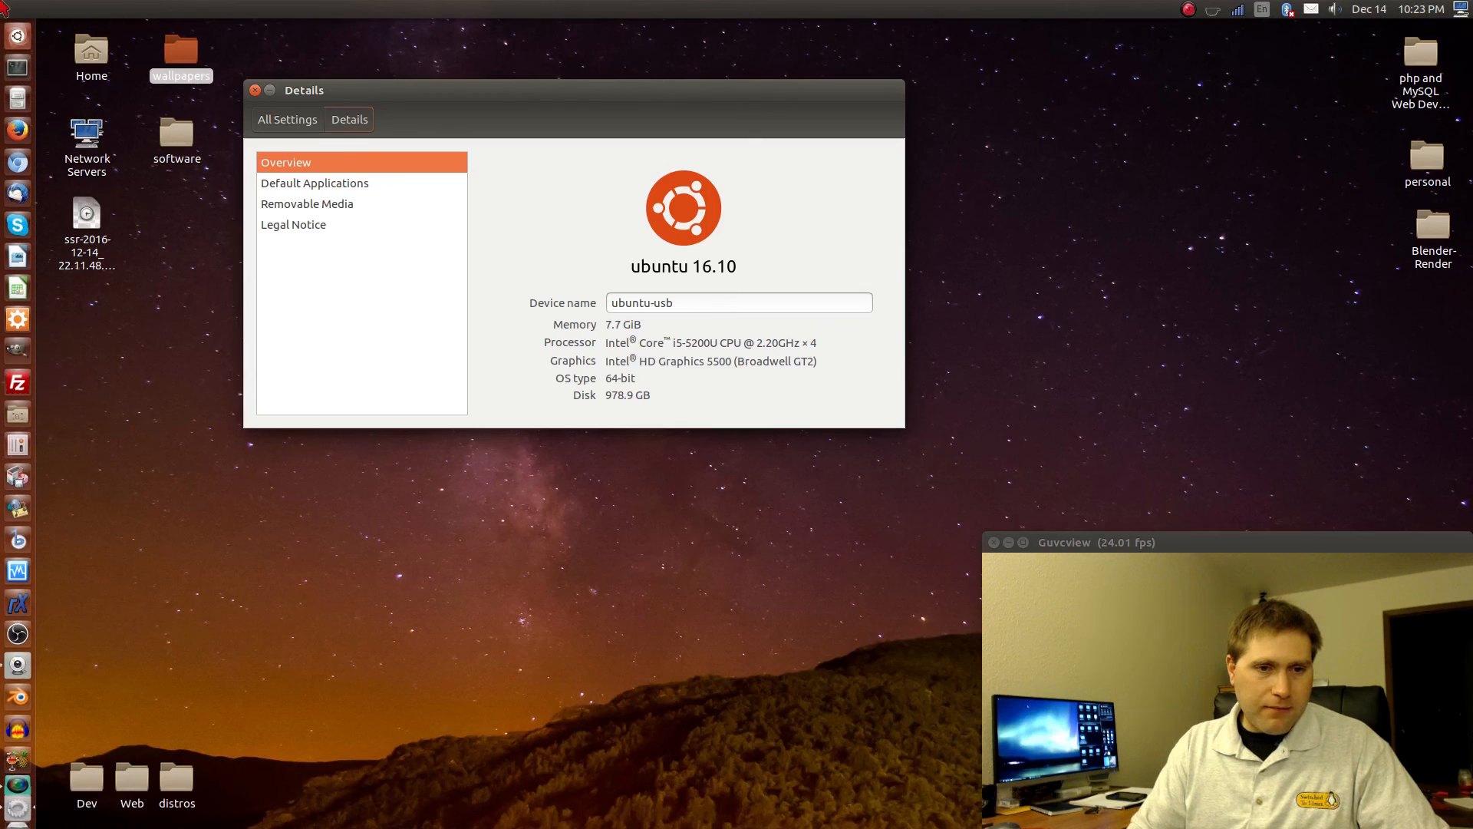
# Switch to VirtualBox, start the Windows 98 virtual machine and take it out of full-screen mode
pyautogui.click(190, 521)
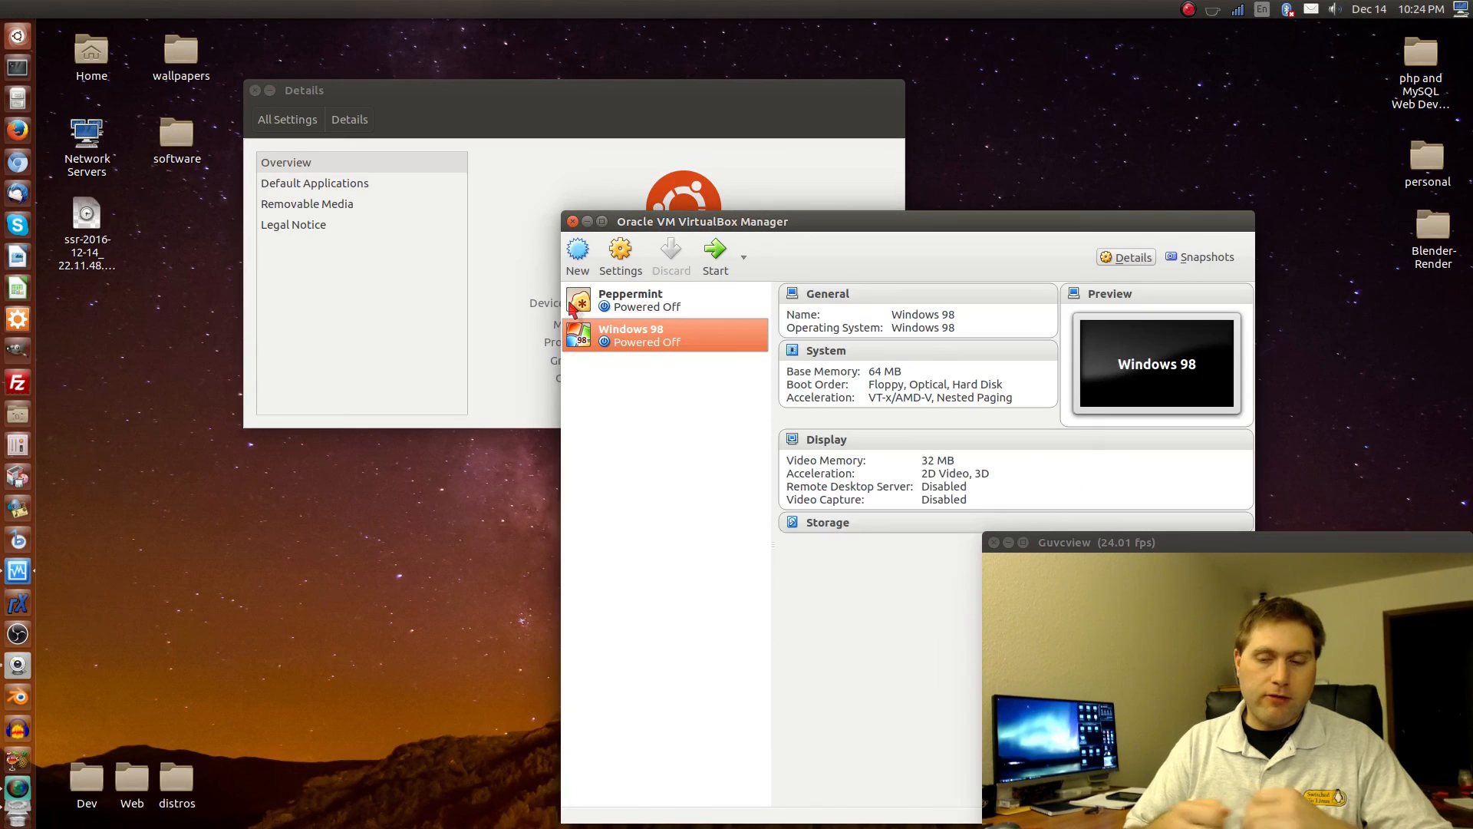
pyautogui.moveTo(796, 222); pyautogui.dragTo(467, 156)
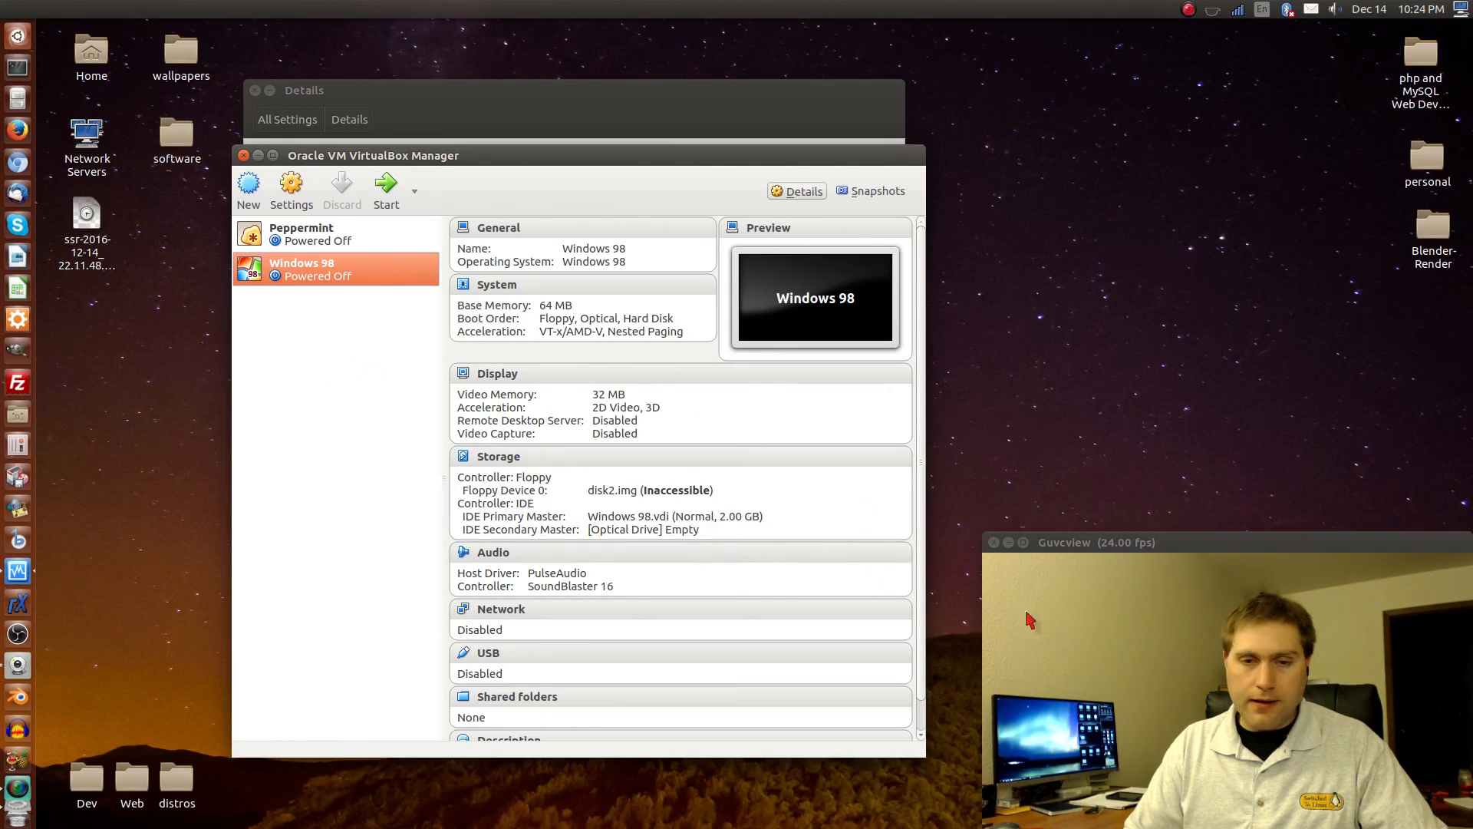
pyautogui.click(386, 188)
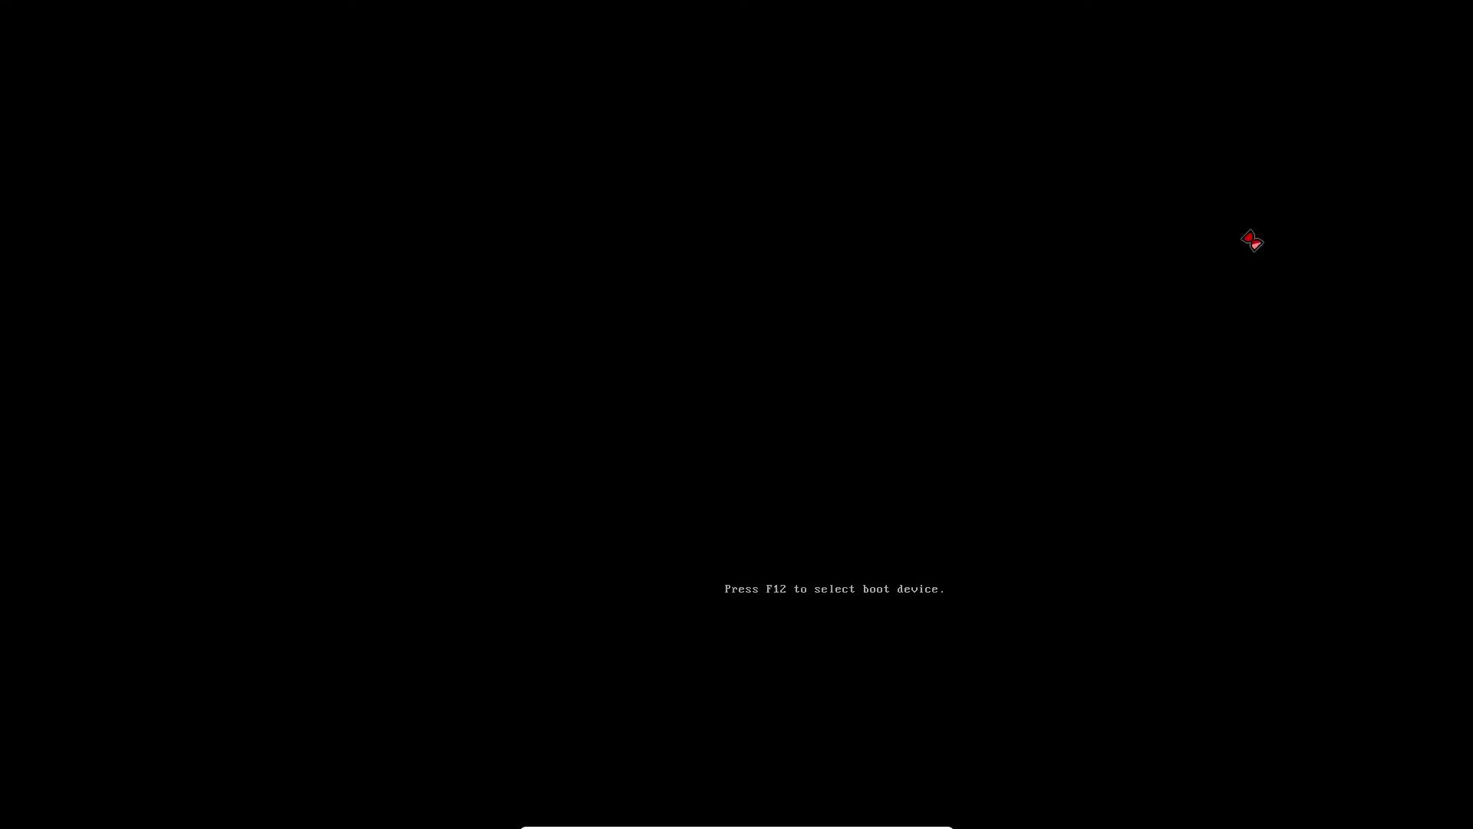
pyautogui.press('Control_R+f')
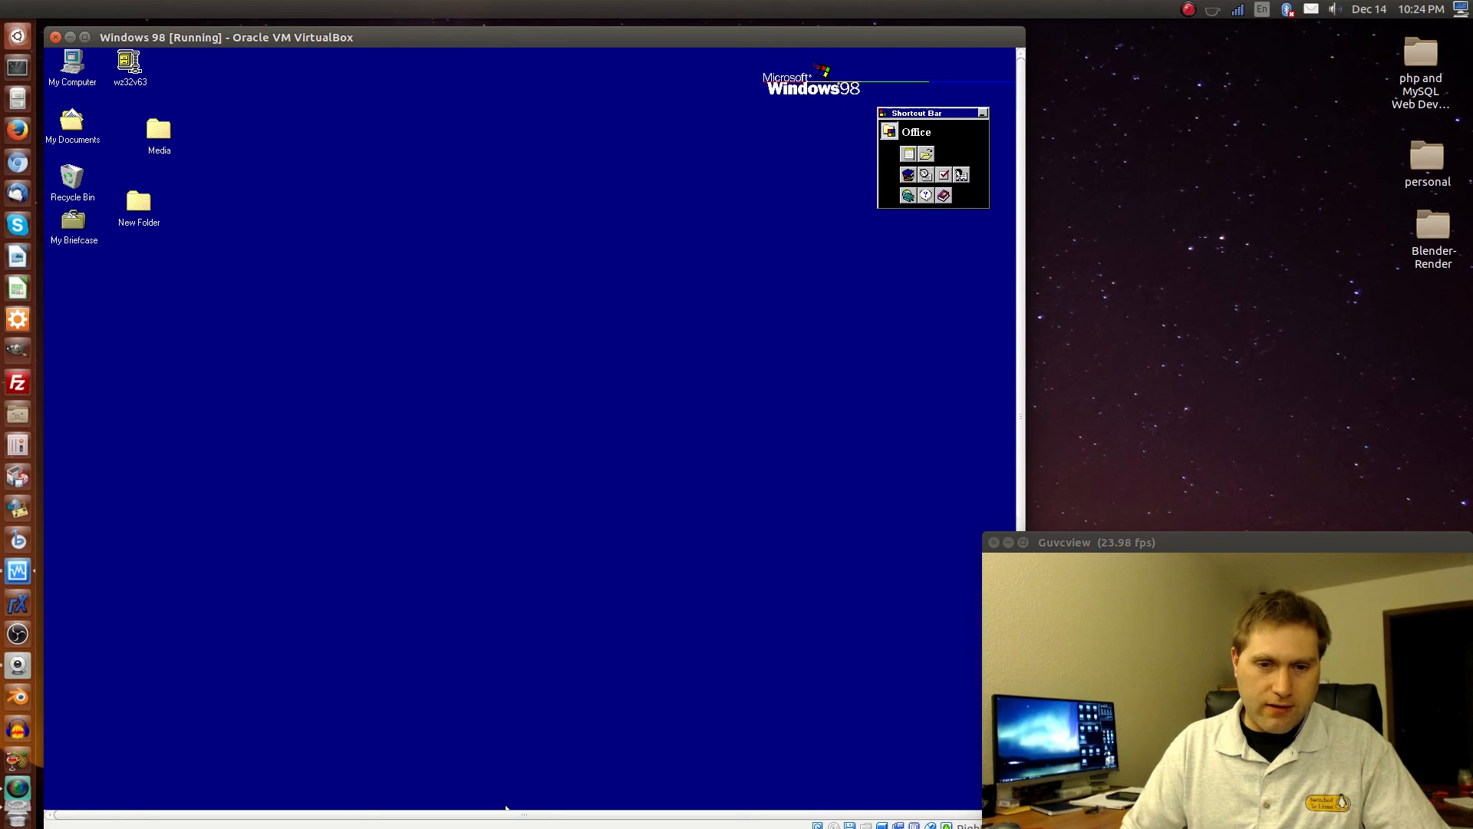
# Move the virtual machine window so the guest taskbar is reachable, and shut down Windows 98
pyautogui.click(700, 50)
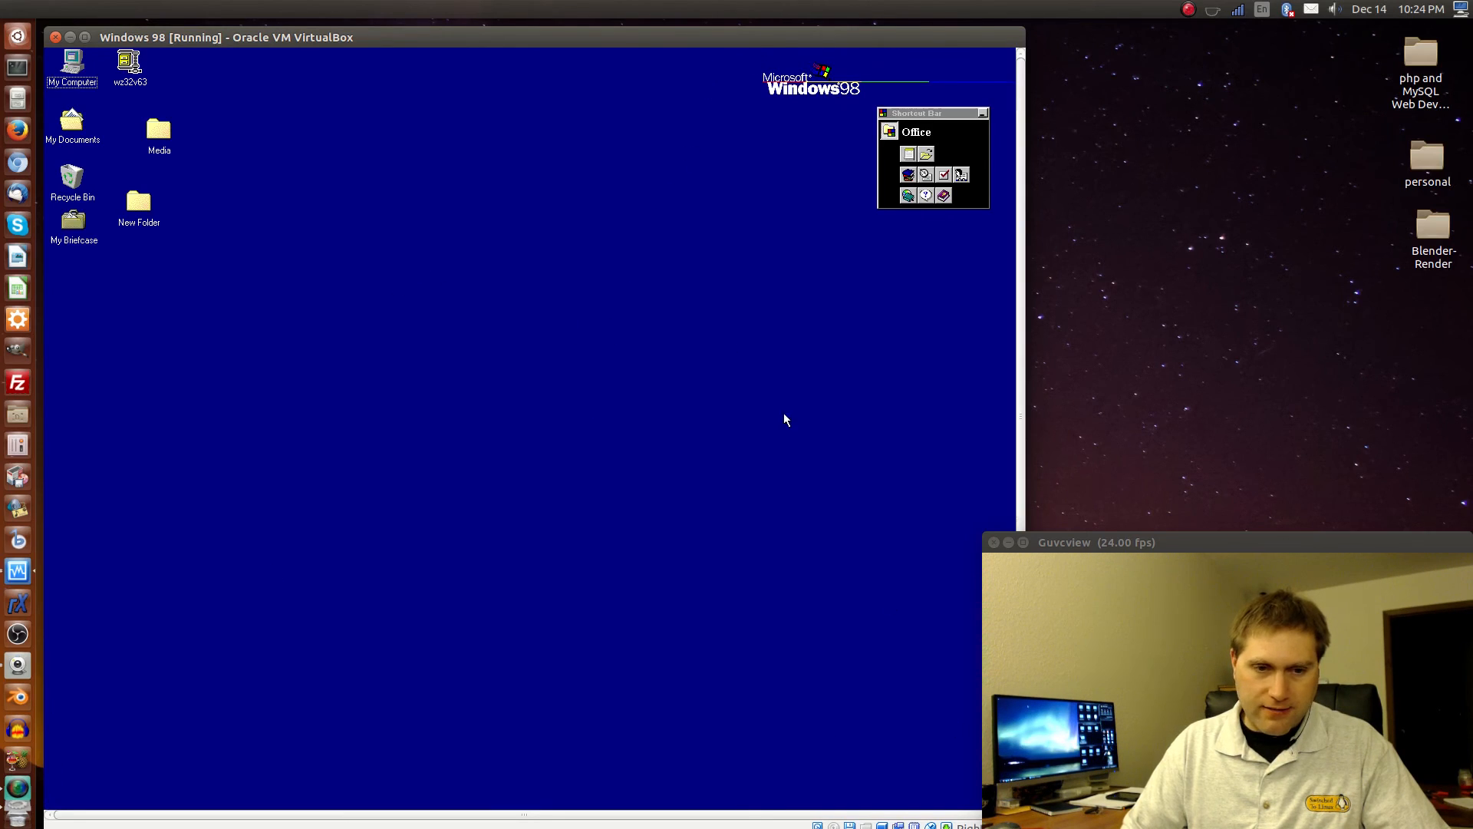
pyautogui.moveTo(921, 36); pyautogui.dragTo(1057, 30)
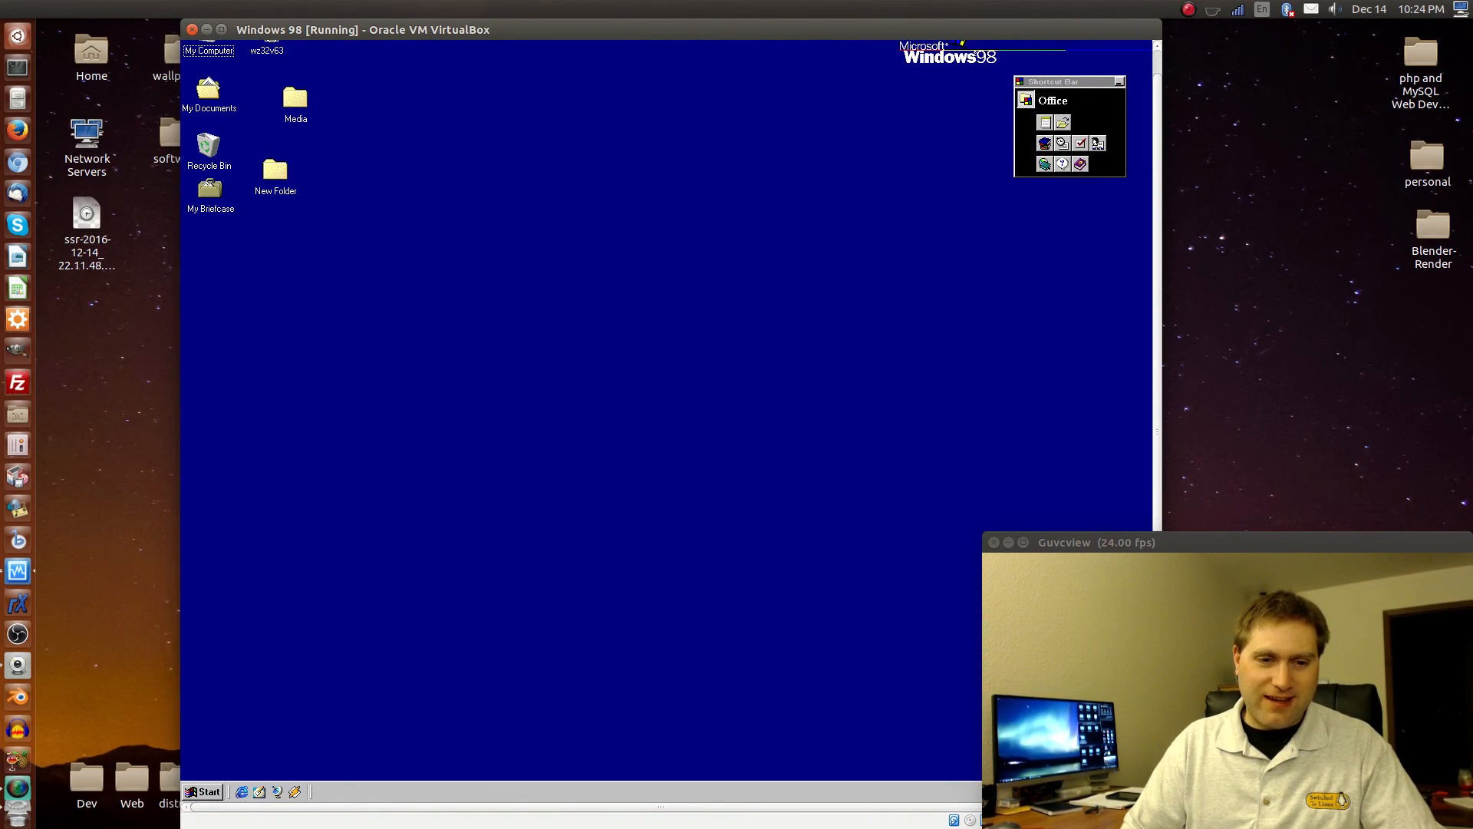
pyautogui.click(203, 792)
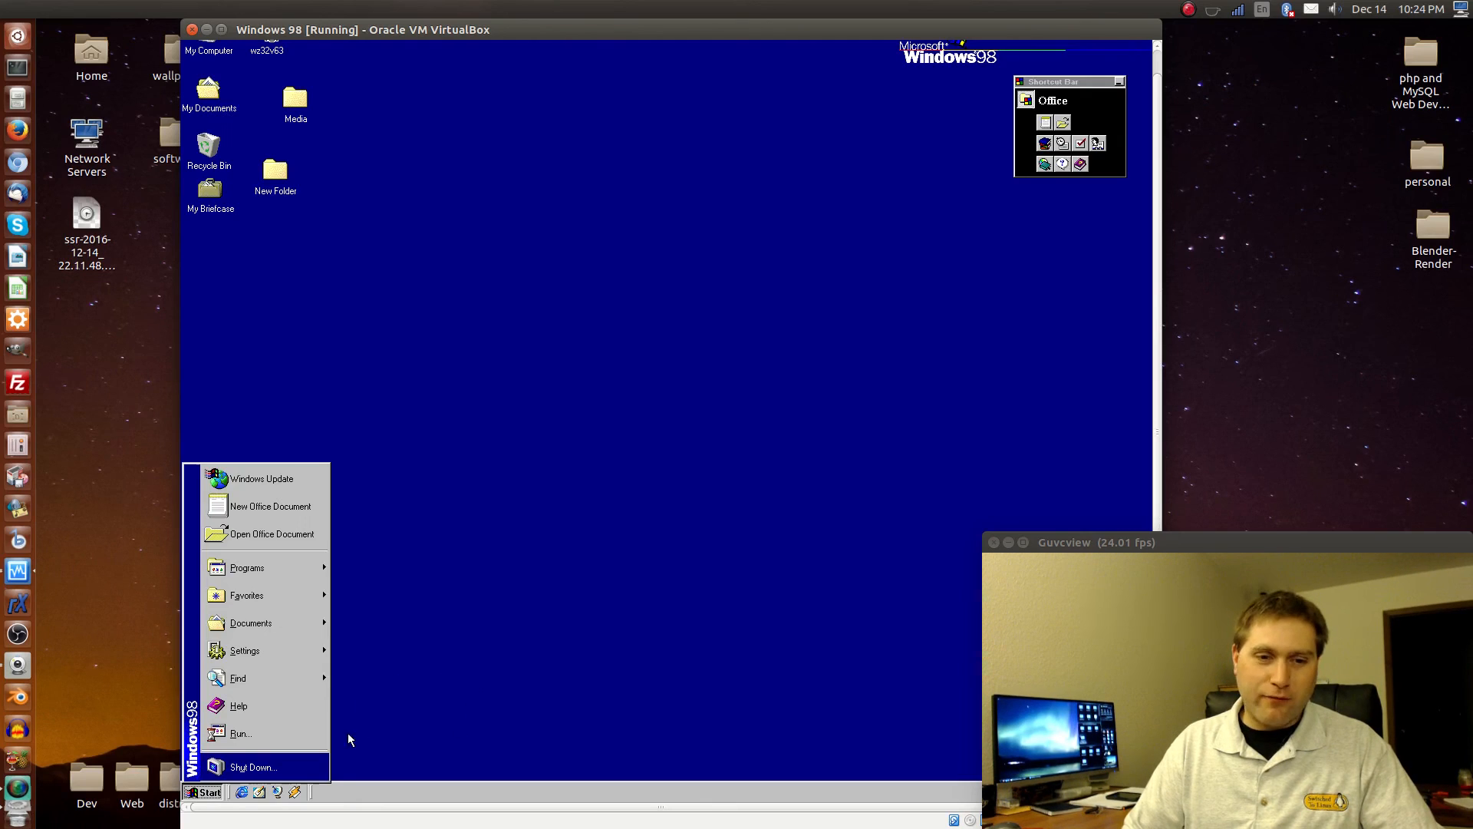
pyautogui.click(281, 770)
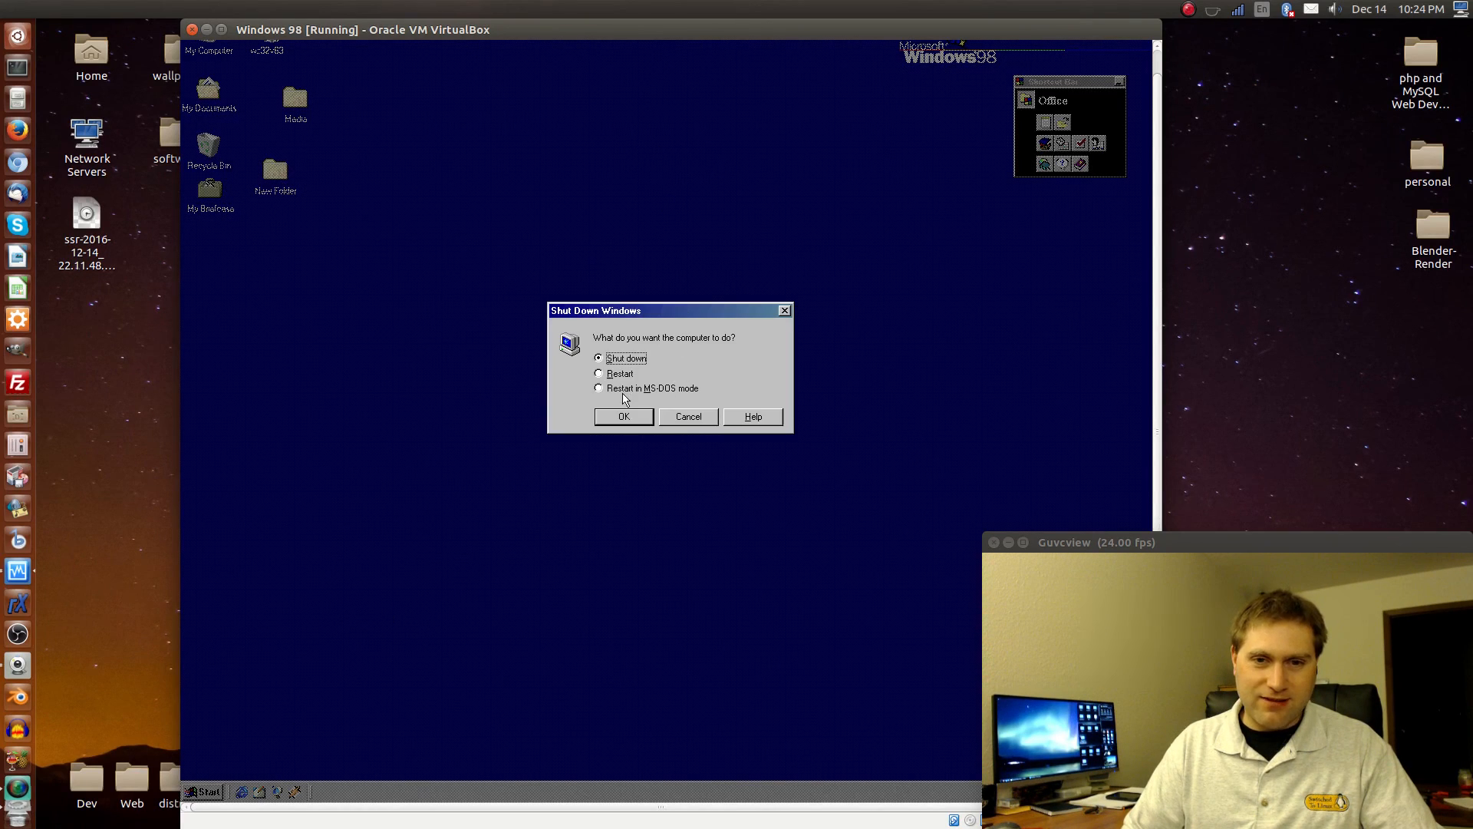
pyautogui.click(645, 419)
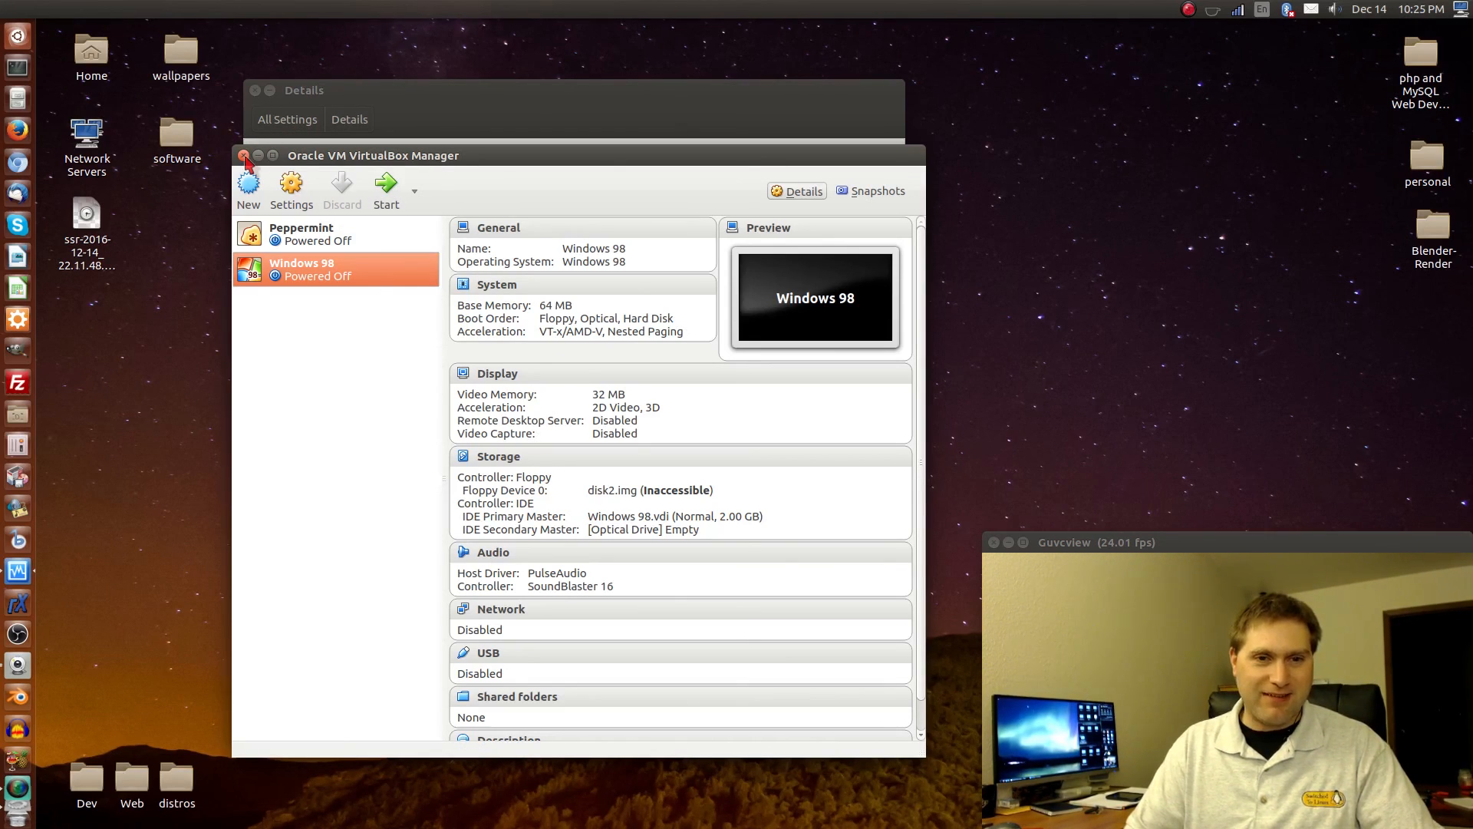
# Select the Peppermint virtual machine, close VirtualBox Manager, and reposition the Details window on the Ubuntu desktop
pyautogui.press('Up')
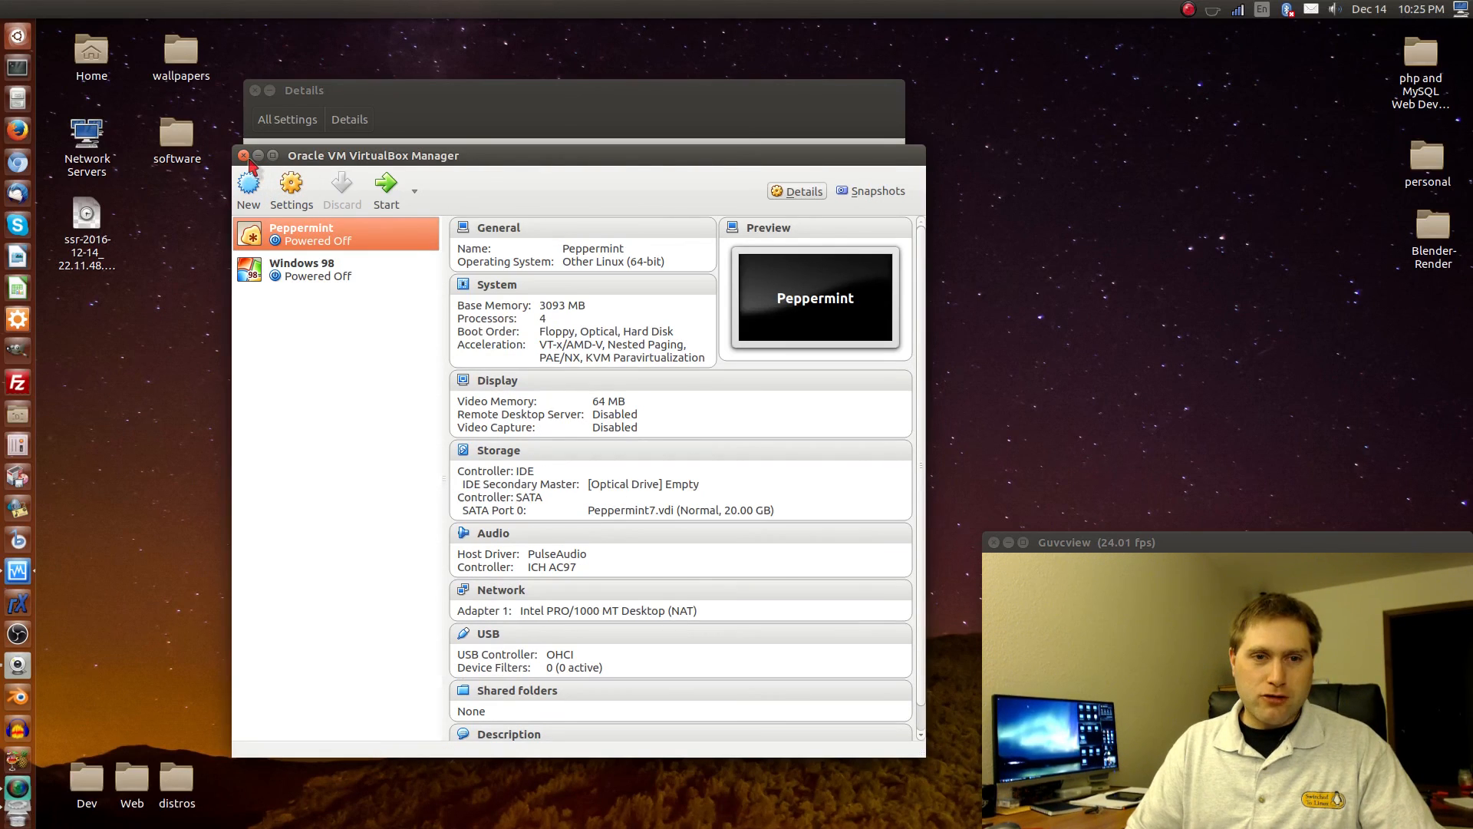
pyautogui.click(244, 157)
pyautogui.moveTo(438, 97); pyautogui.dragTo(376, 89)
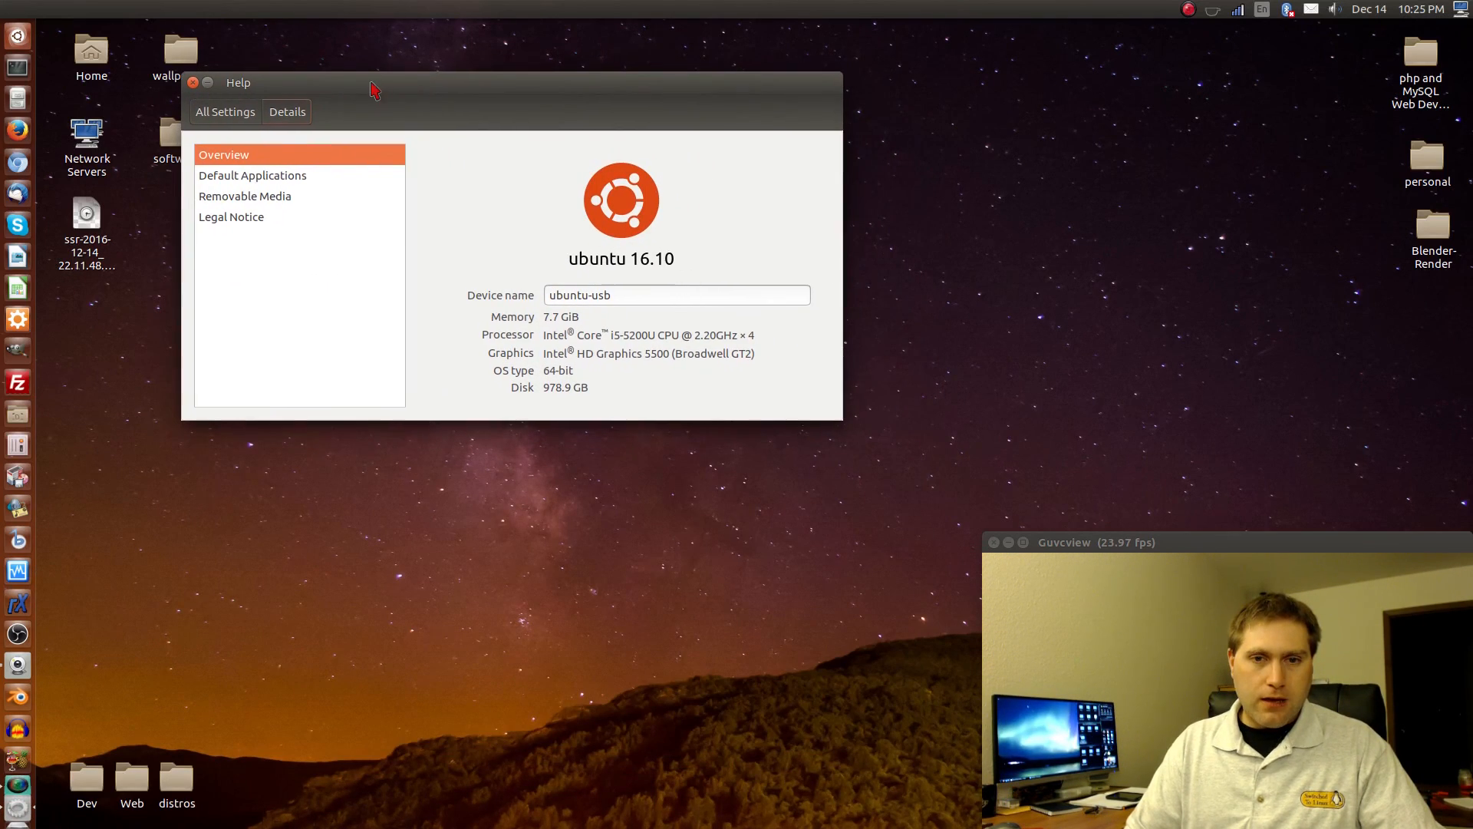
# Return to the overview of all system settings, search the Dash for "bras", and close the Dash
pyautogui.click(225, 112)
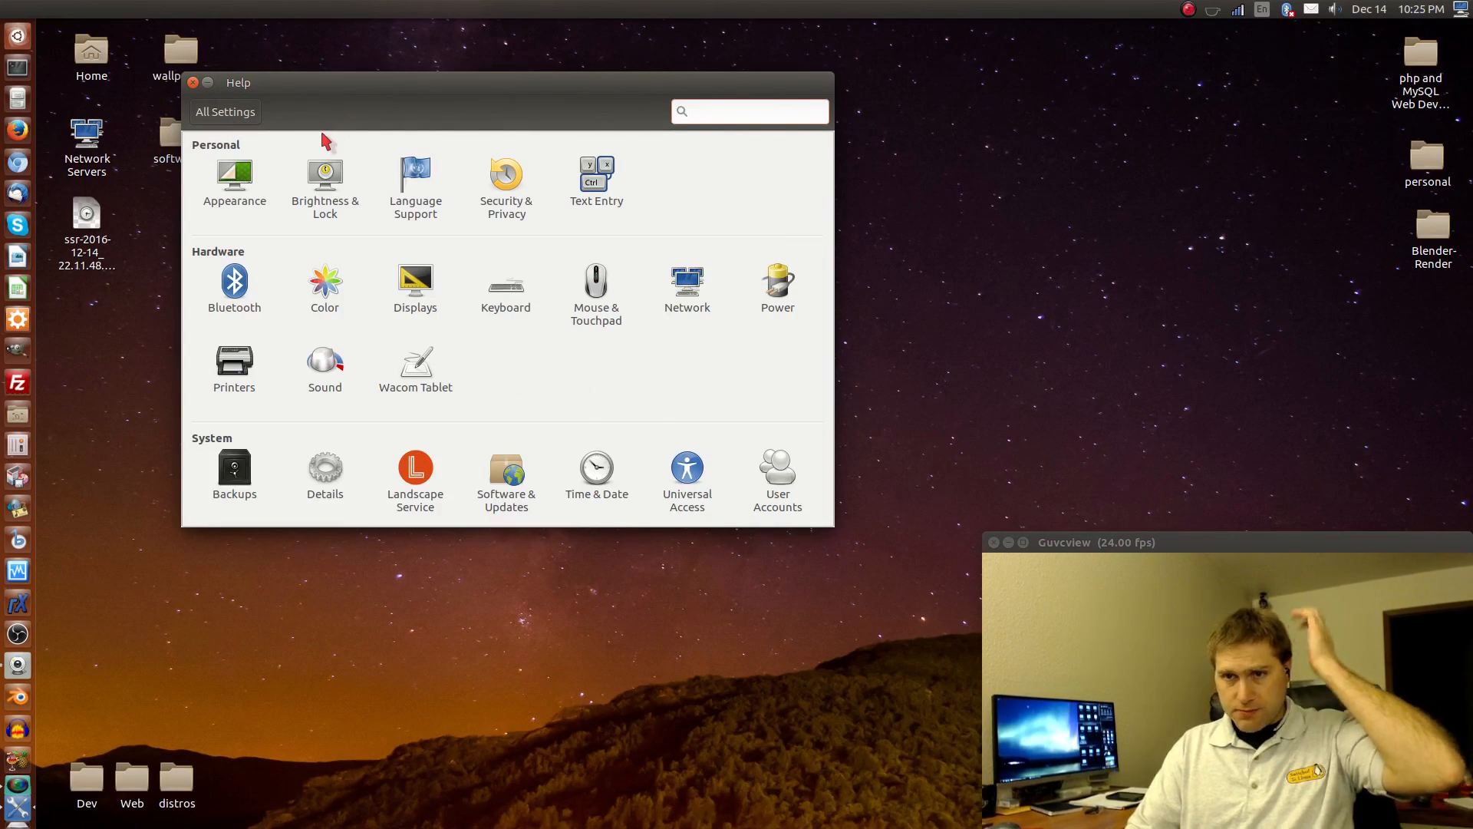
pyautogui.click(19, 36)
pyautogui.write('bras')
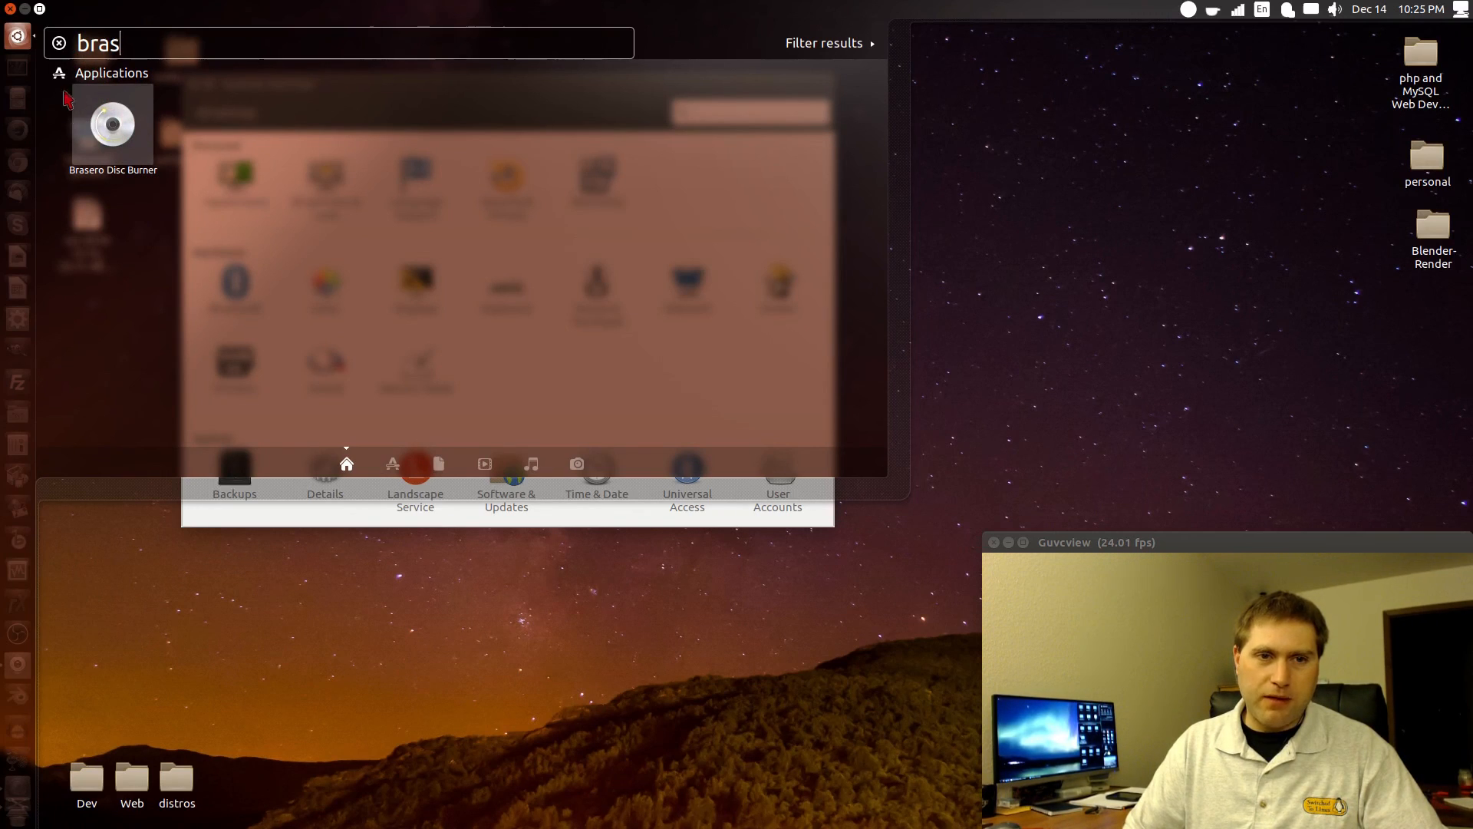
pyautogui.click(19, 36)
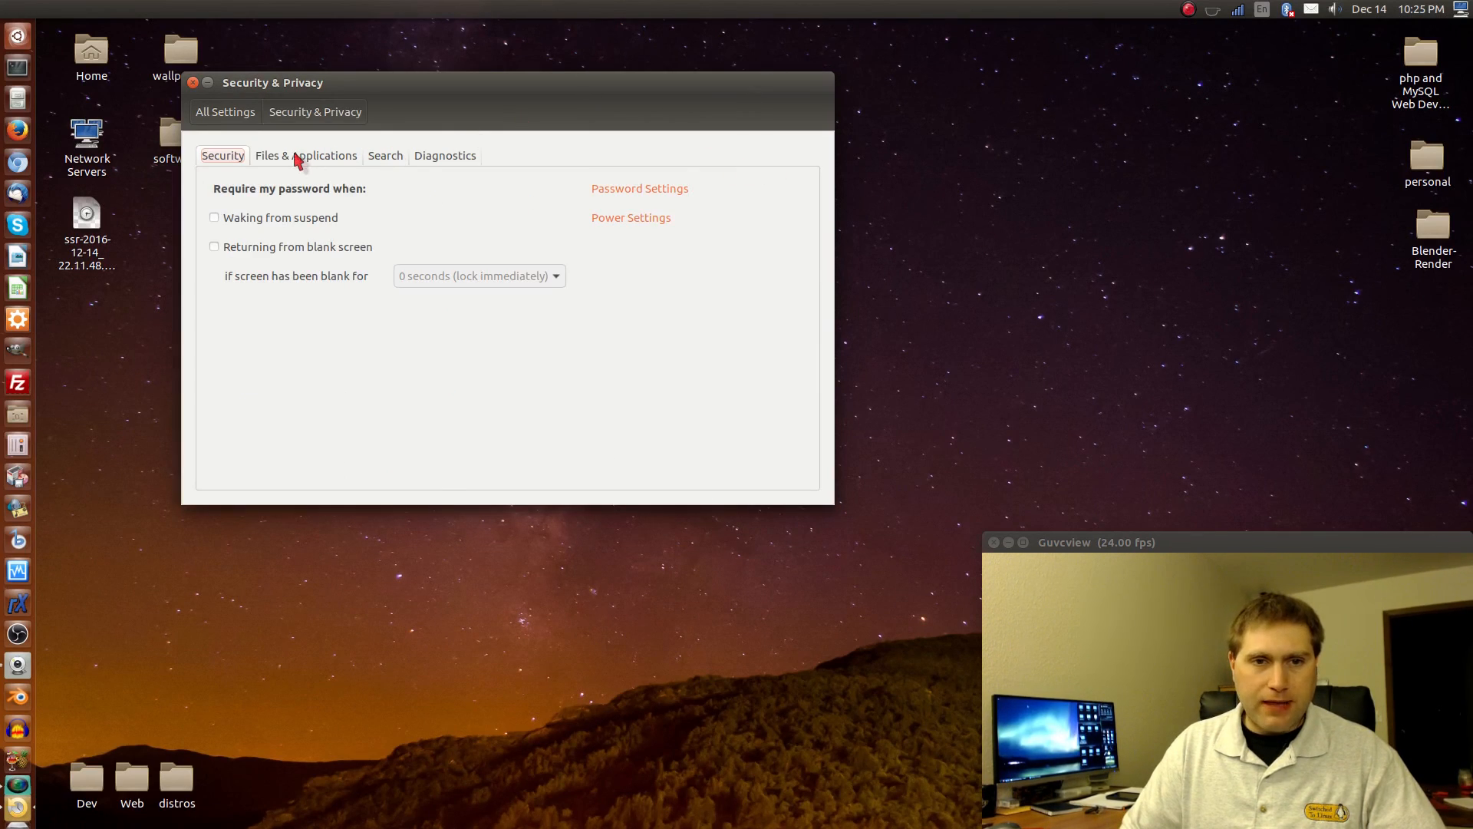
# Examine the Files & Applications, Search, Diagnostics and Security options in the Security & Privacy settings
pyautogui.click(297, 158)
pyautogui.click(401, 156)
pyautogui.click(435, 159)
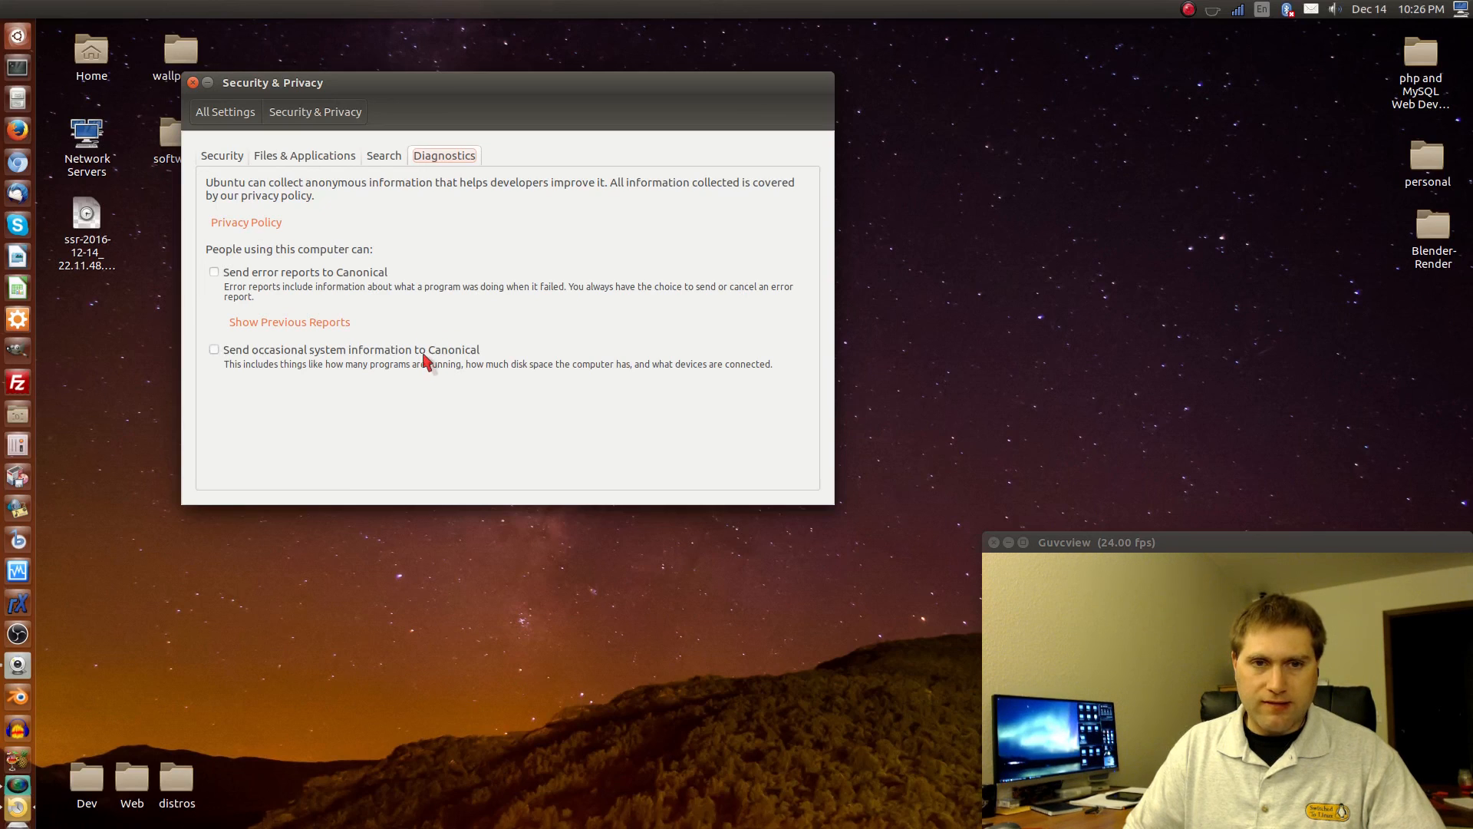
pyautogui.click(395, 156)
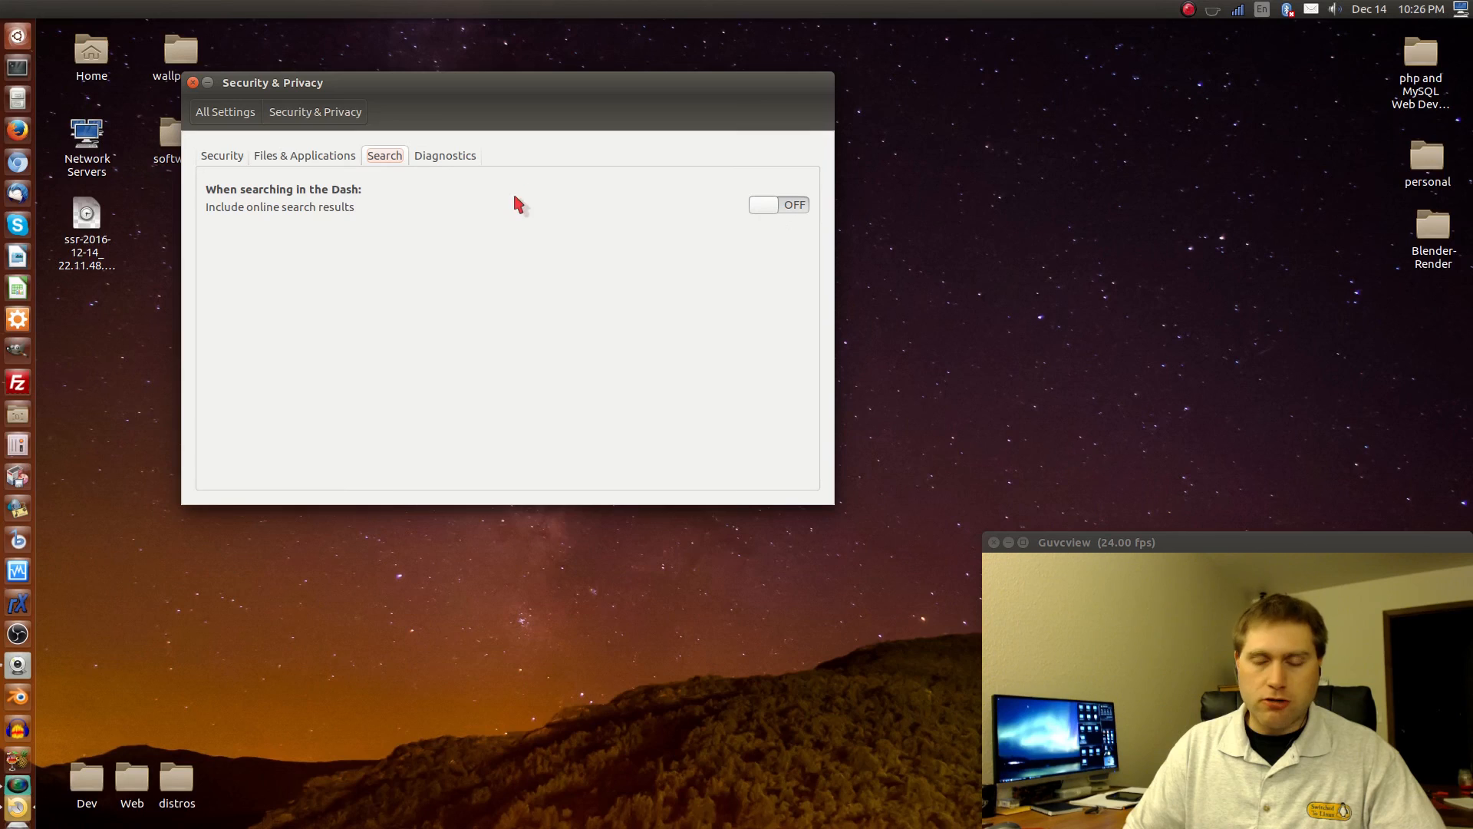
pyautogui.click(328, 160)
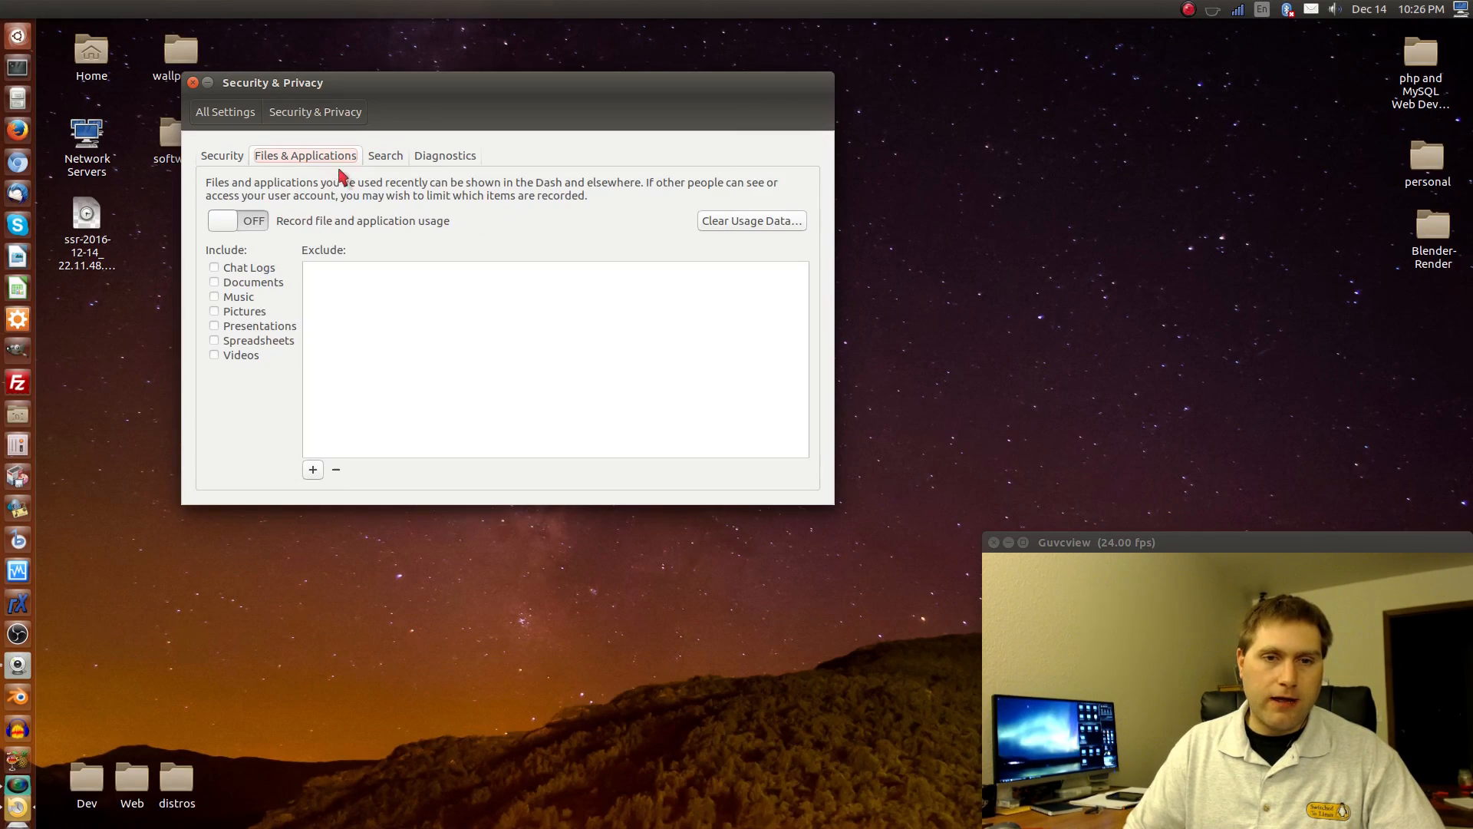
pyautogui.click(397, 155)
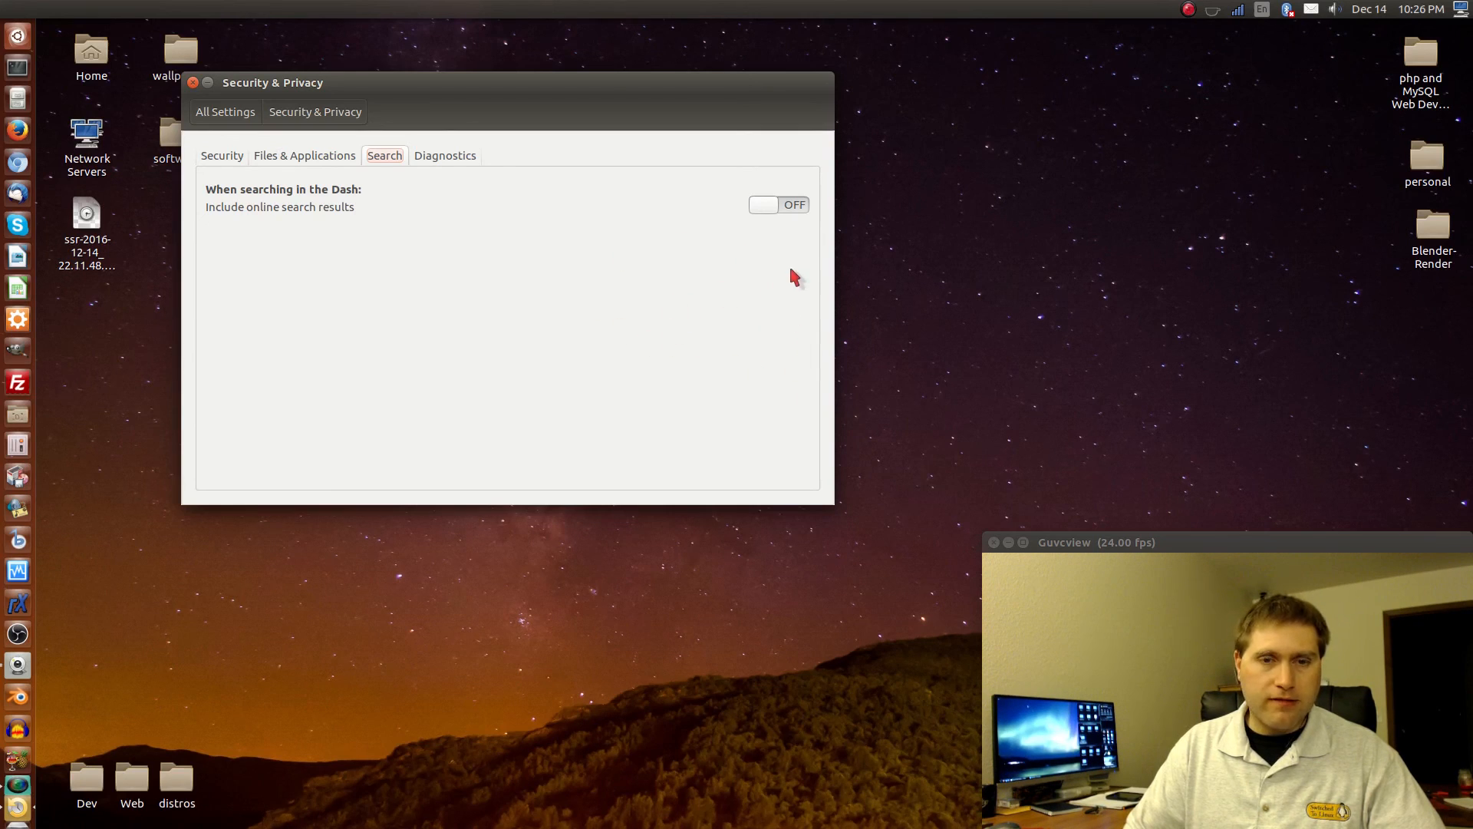
pyautogui.click(318, 154)
pyautogui.click(225, 157)
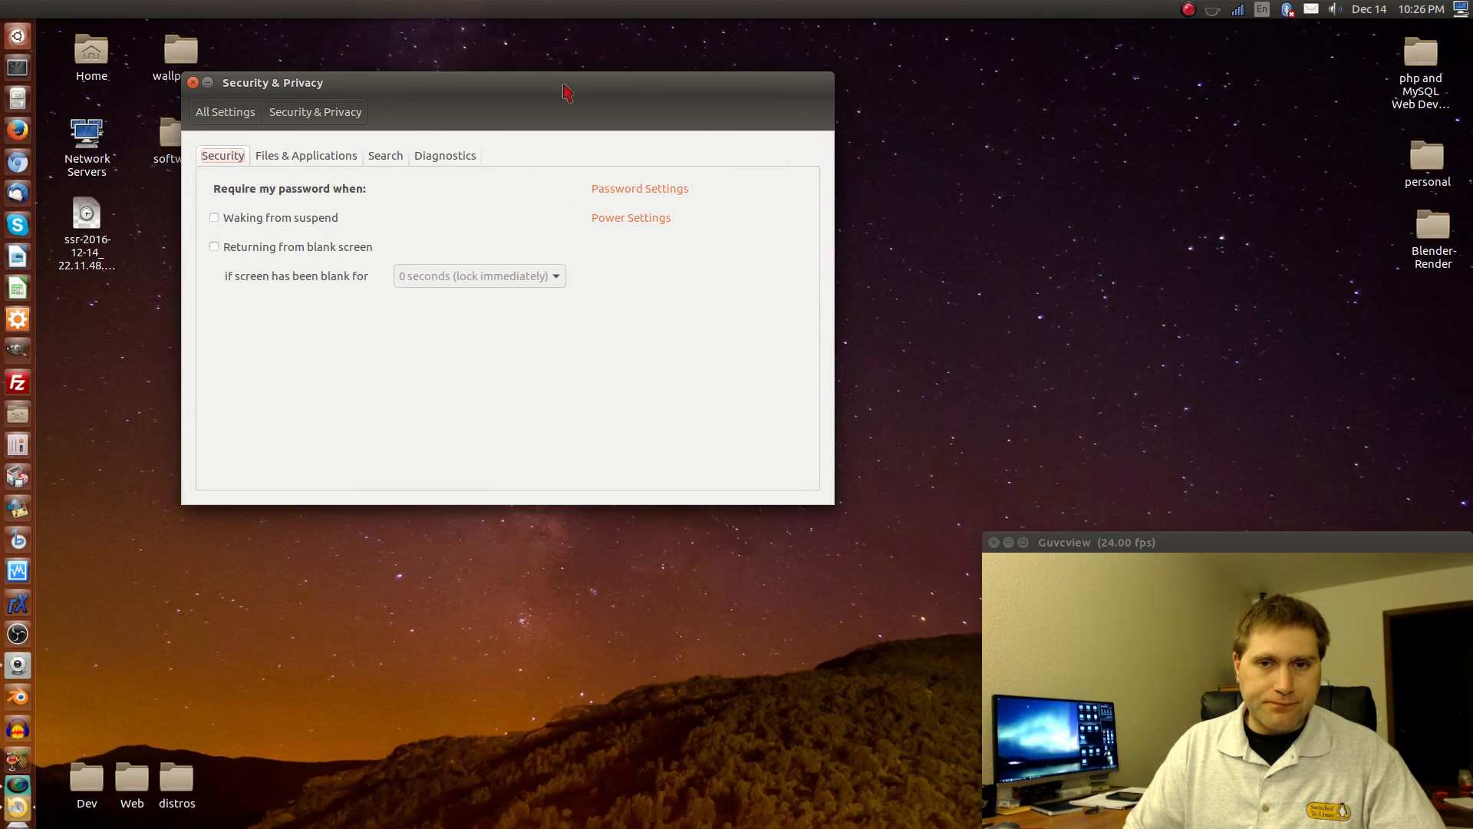
# Open Software & Updates from all settings, look through its pages from Other Software to Developer Options, and close it
pyautogui.click(227, 112)
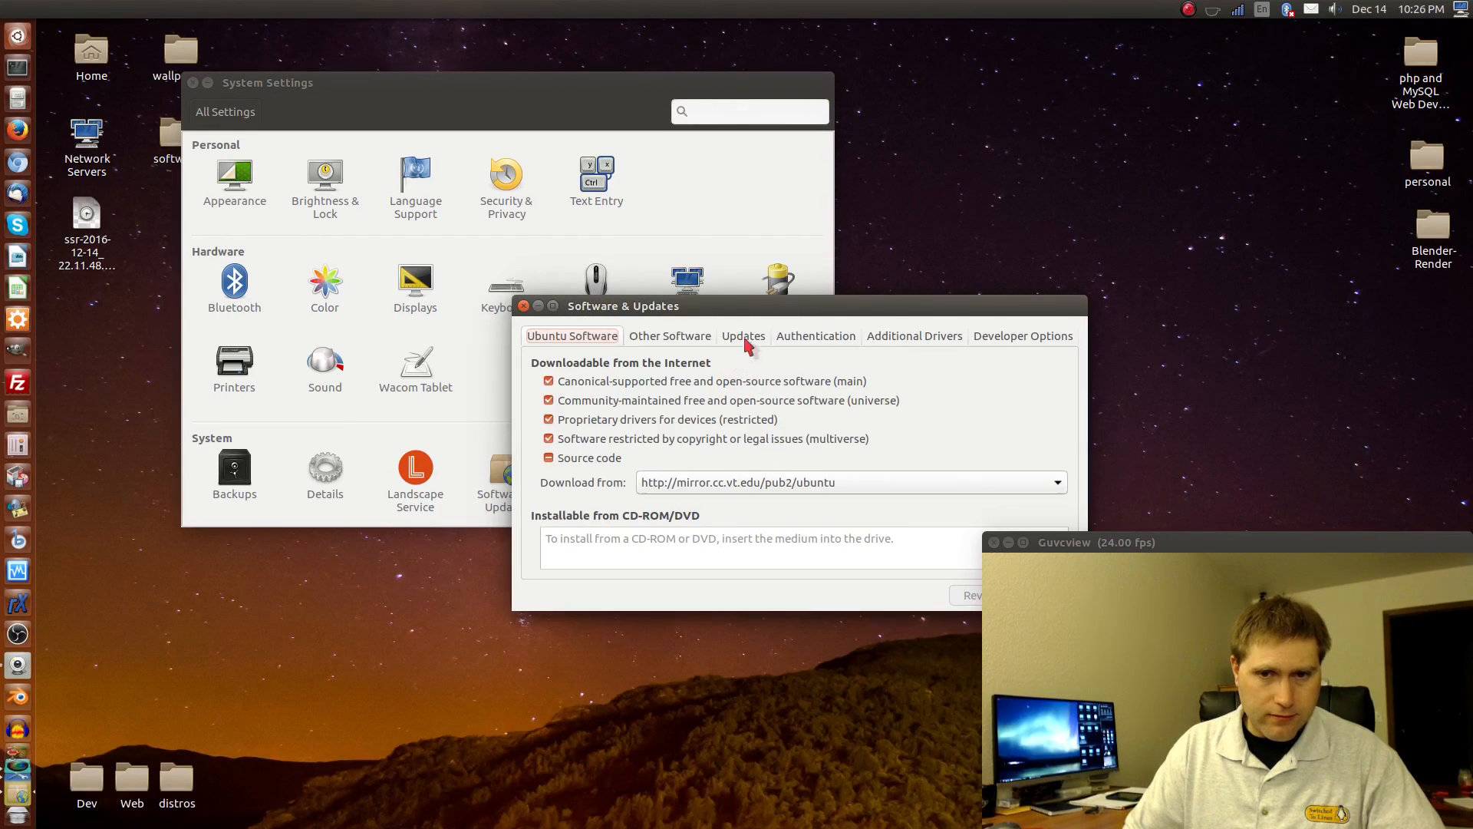
pyautogui.click(675, 336)
pyautogui.click(732, 338)
pyautogui.click(798, 338)
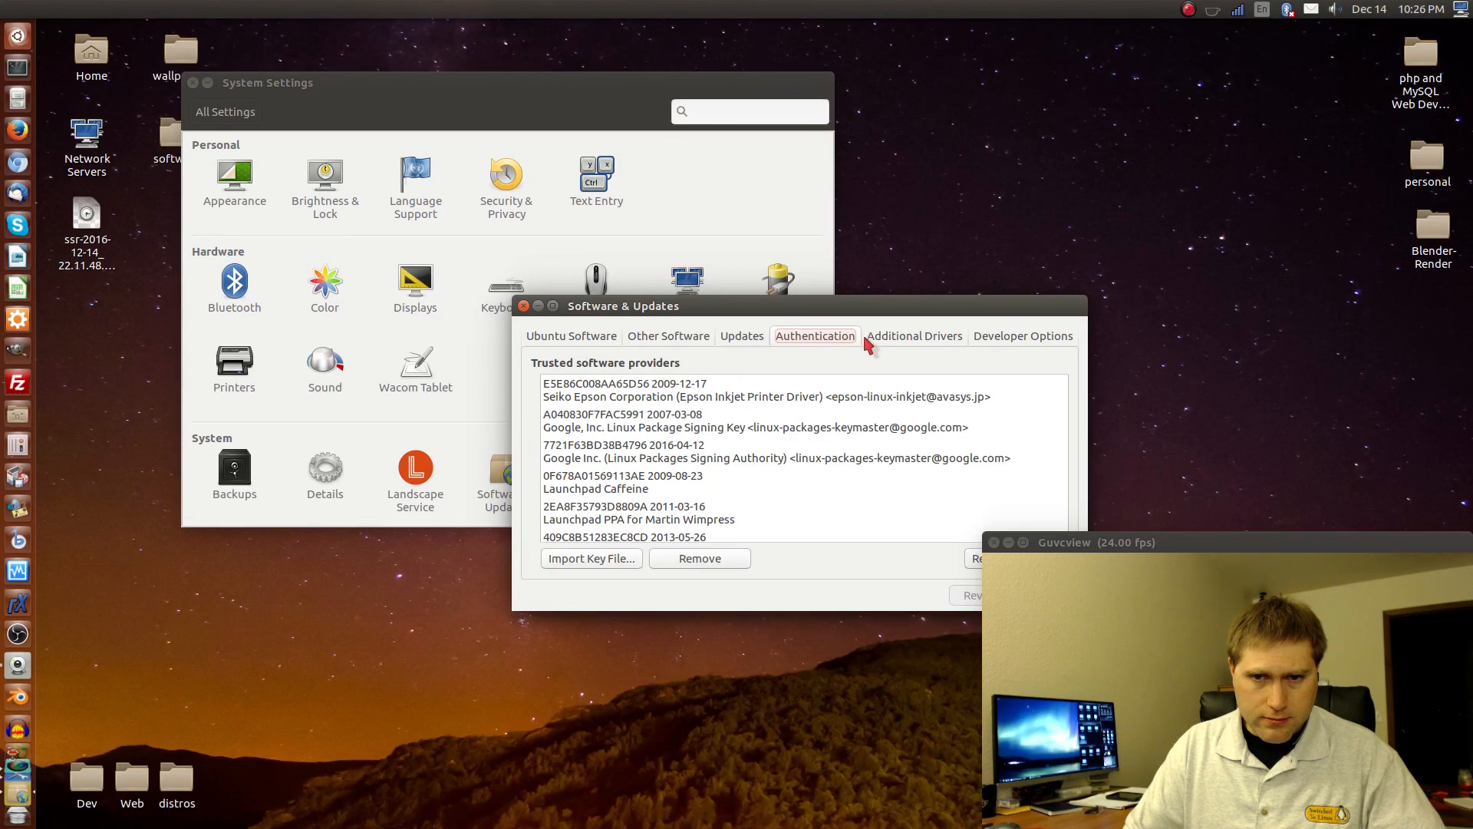
pyautogui.click(886, 338)
pyautogui.click(1001, 337)
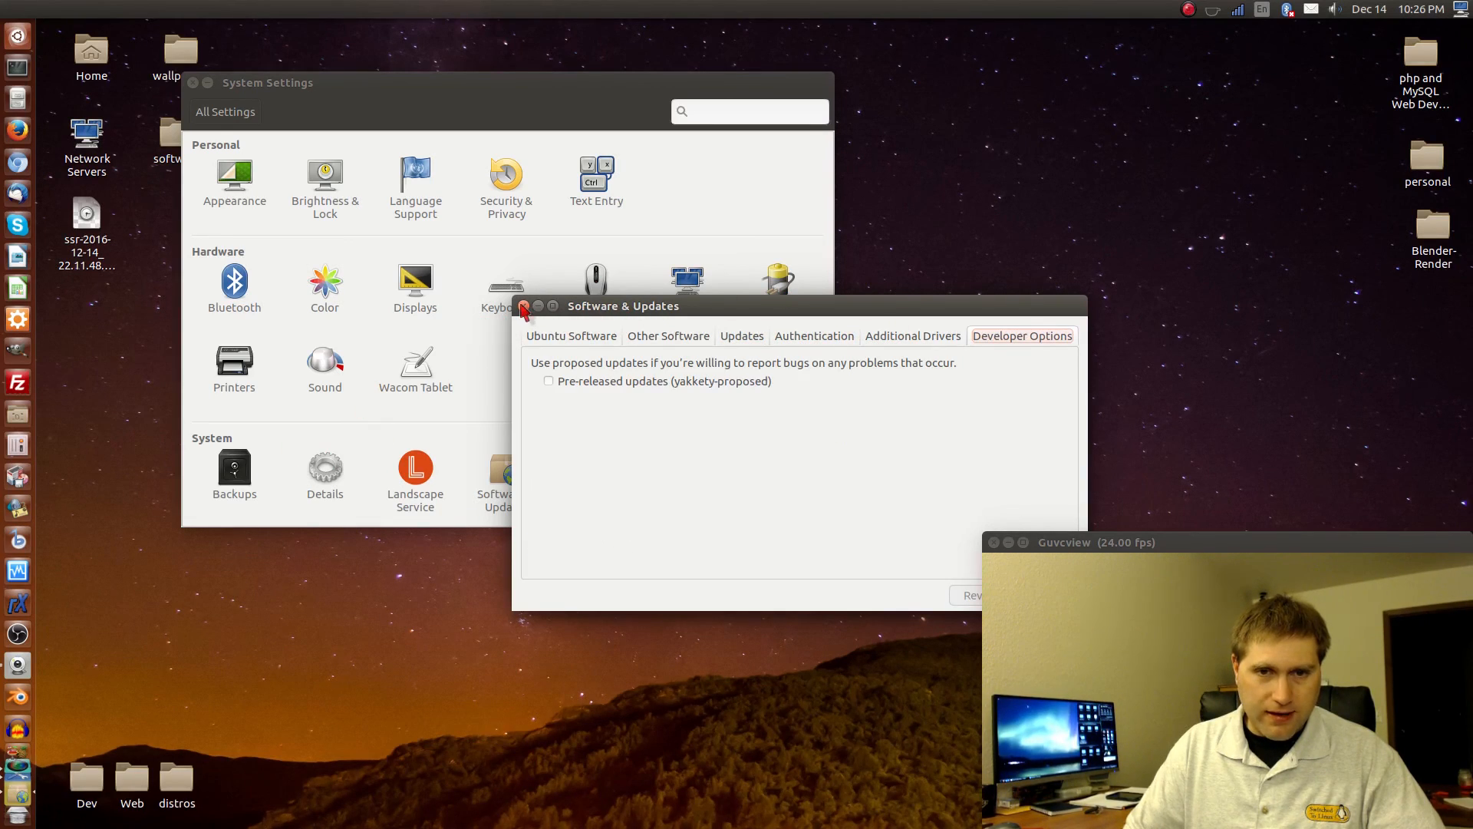
pyautogui.moveTo(795, 306); pyautogui.dragTo(1062, 126)
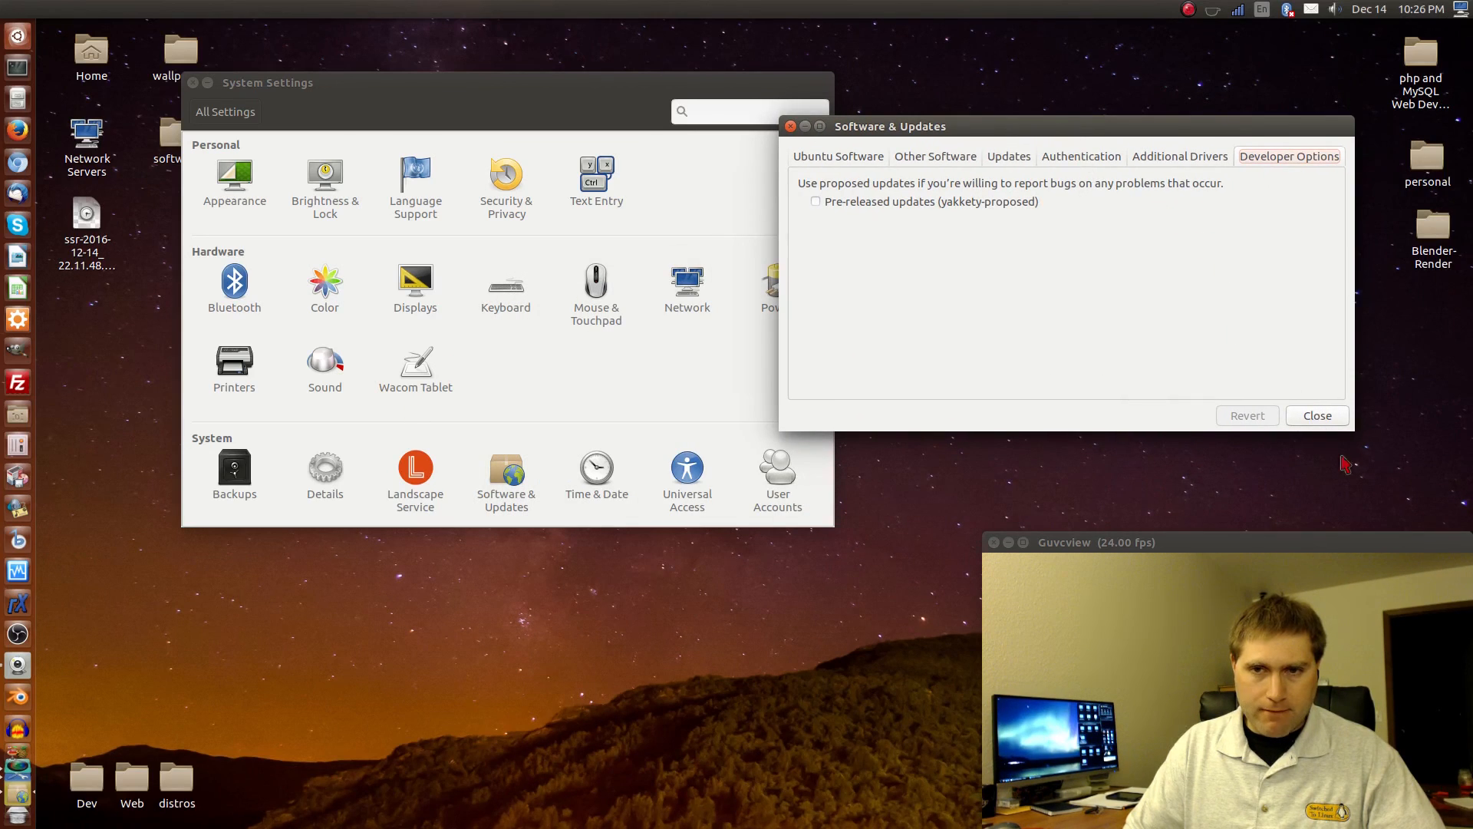
pyautogui.click(1317, 415)
# Open the Details settings from System Settings and view the default applications
pyautogui.click(317, 480)
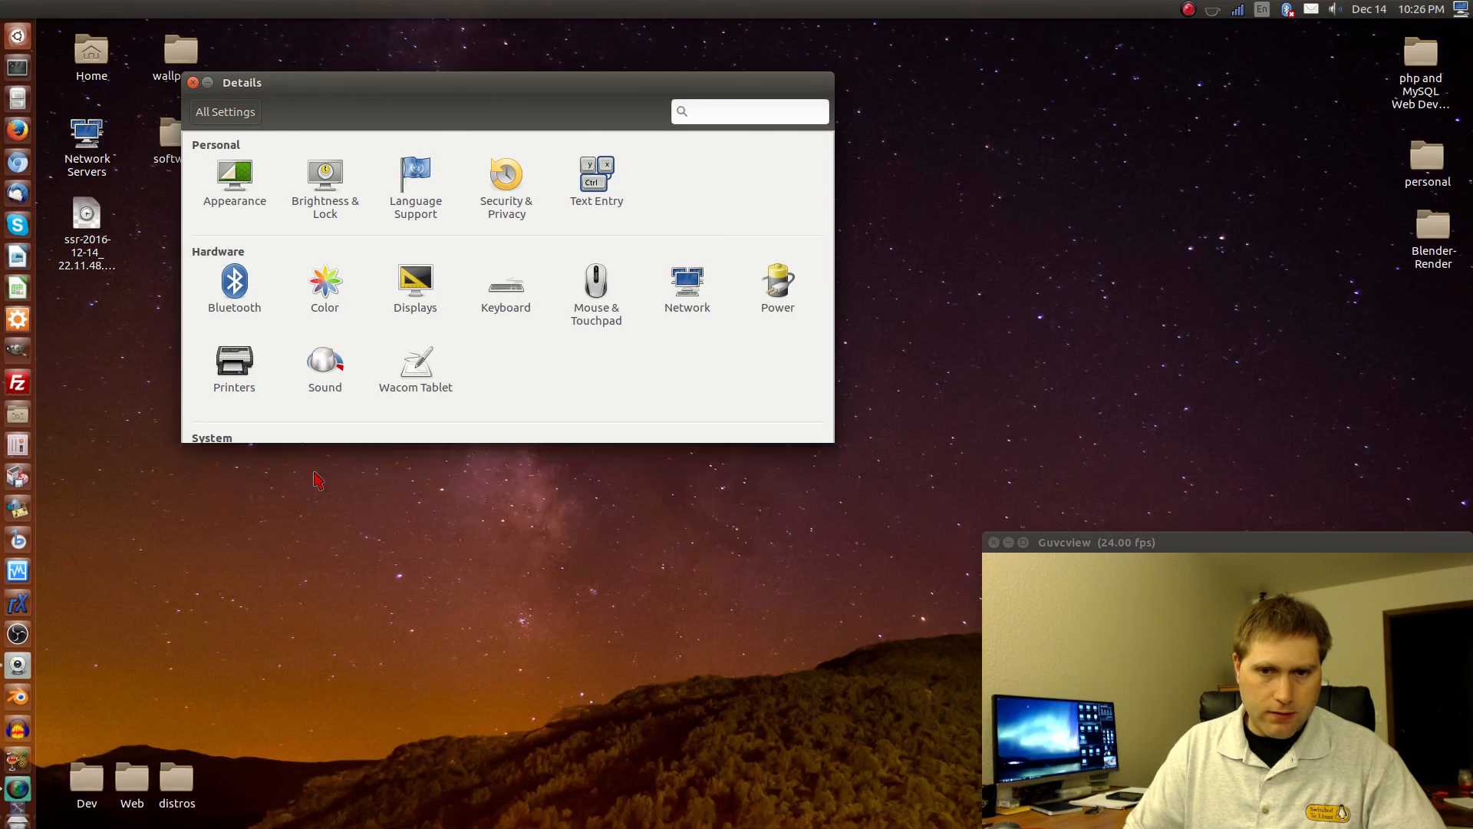
pyautogui.click(234, 175)
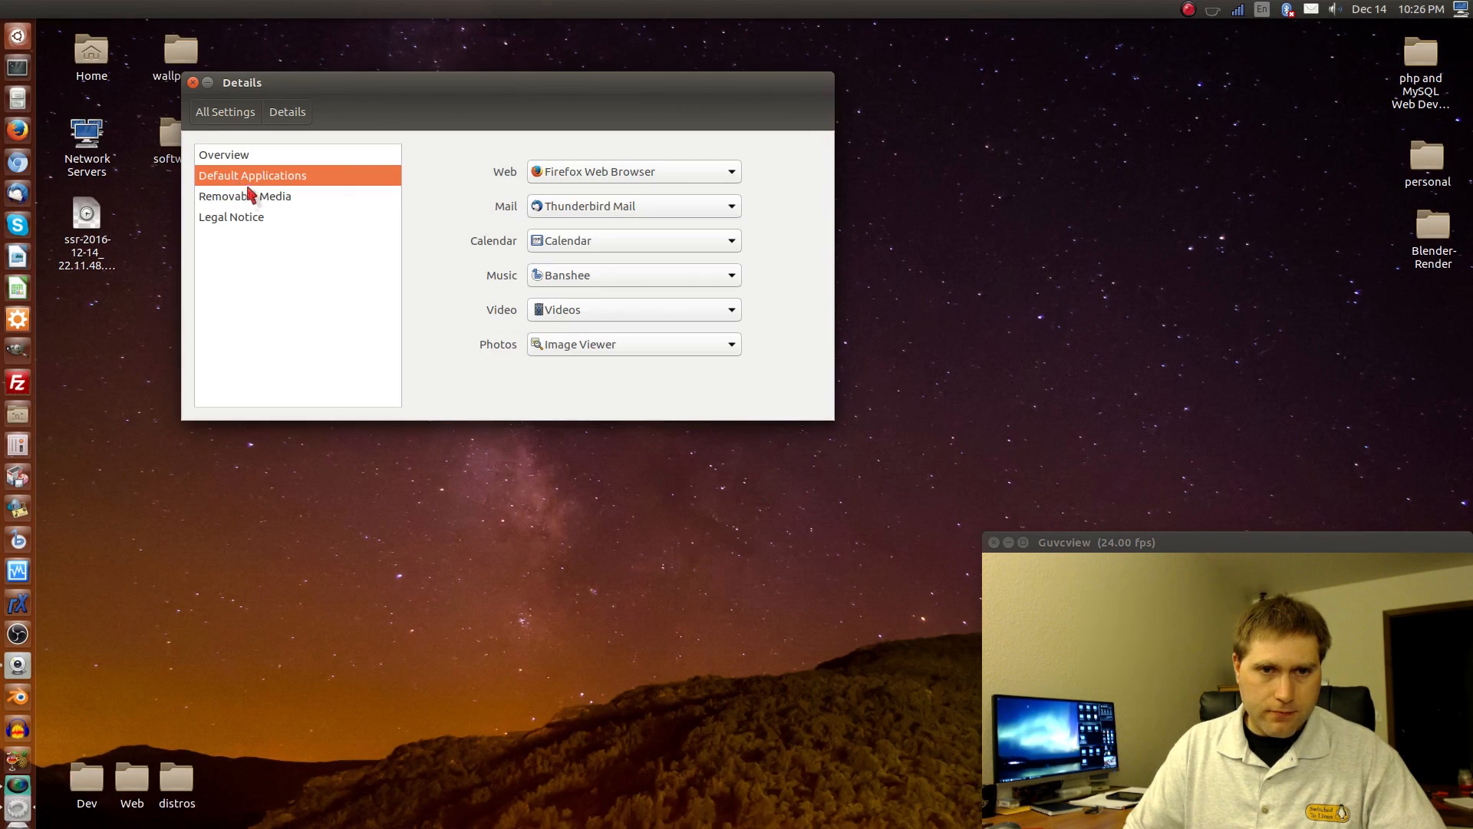
pyautogui.click(196, 159)
pyautogui.click(223, 177)
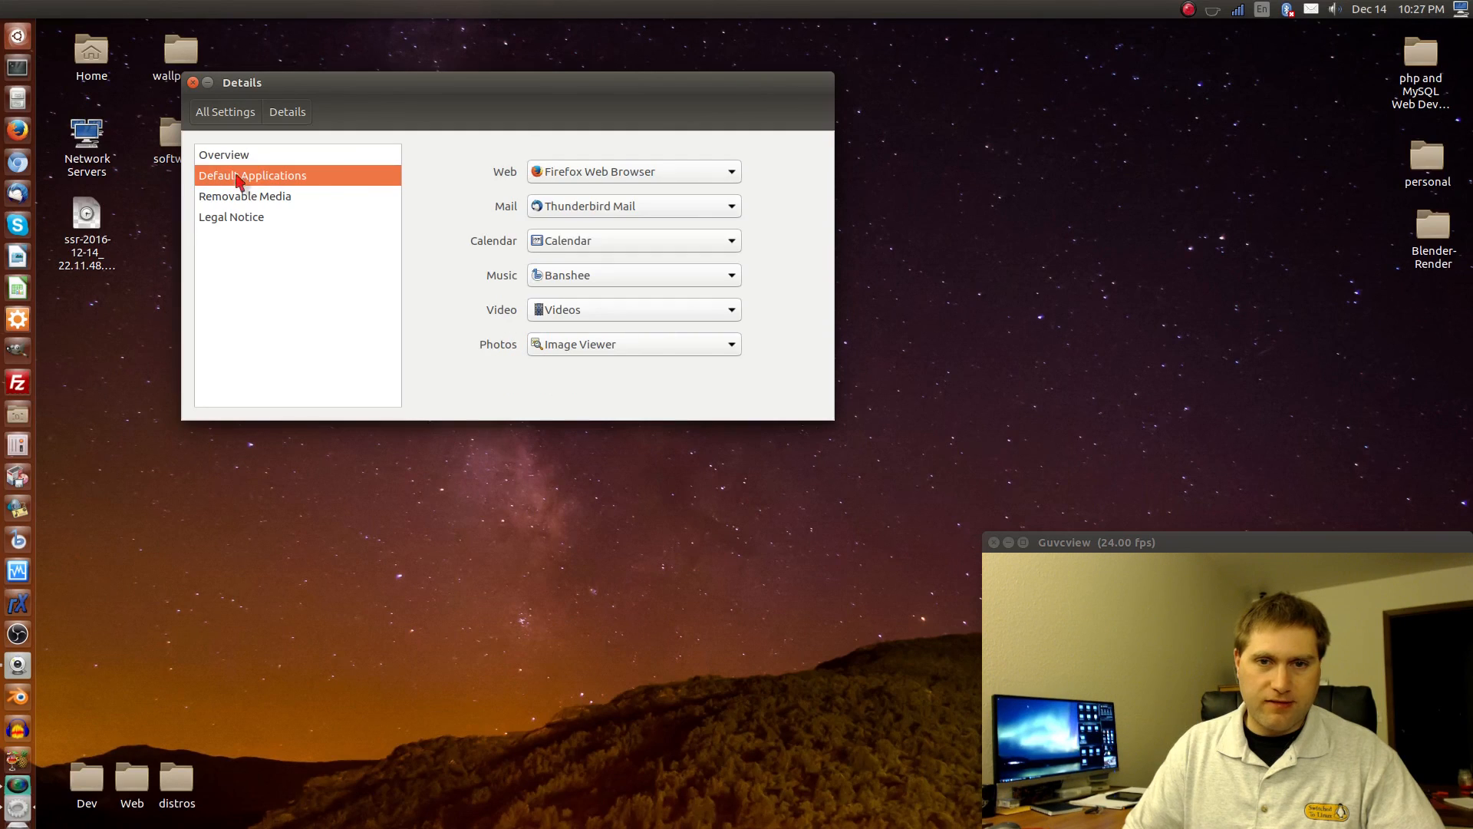
# Examine the available default applications for Web, Mail and Calendar, keeping Firefox Web Browser, Thunderbird Mail and Calendar
pyautogui.click(711, 175)
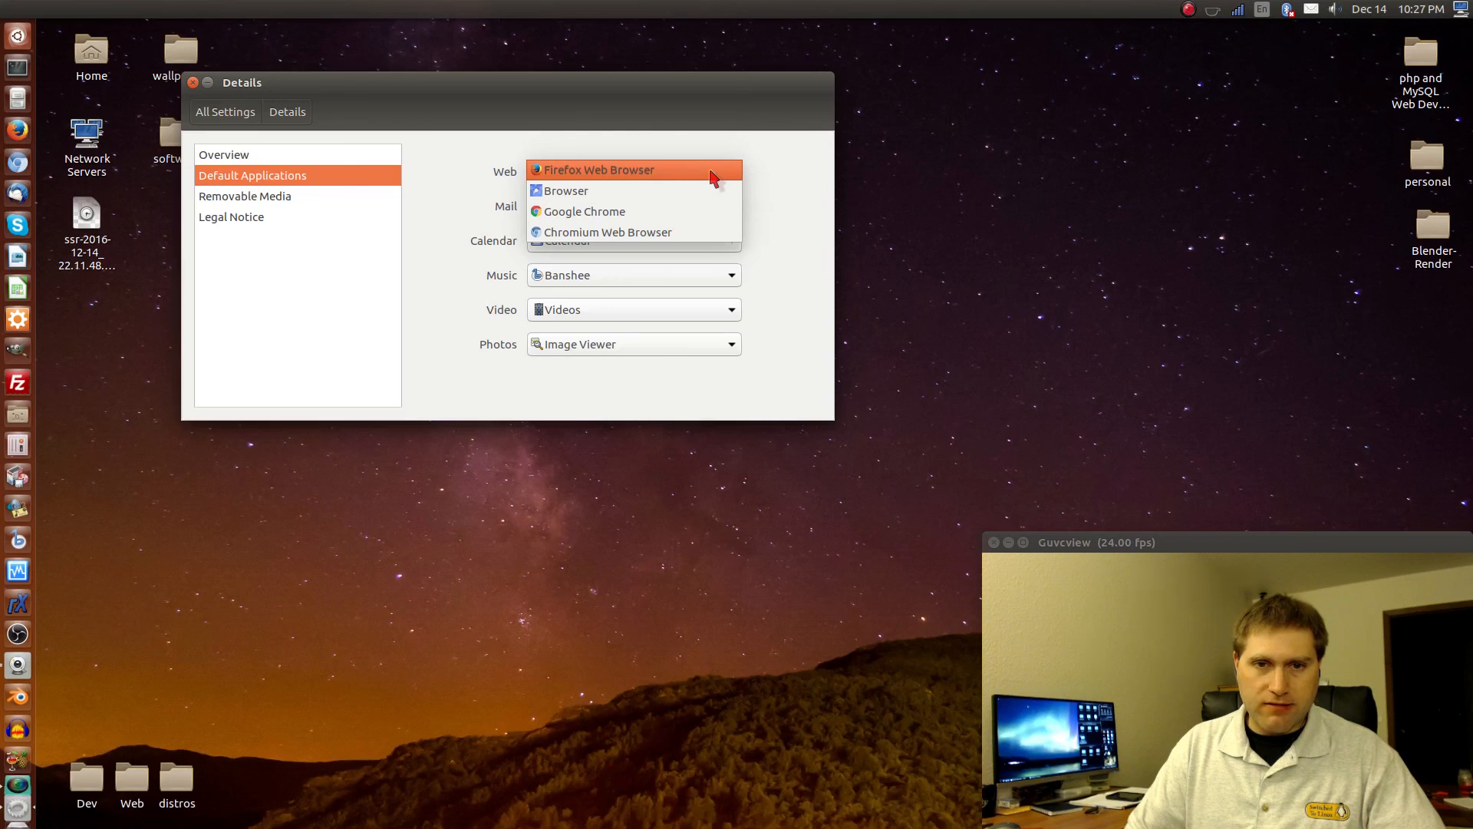
pyautogui.click(694, 170)
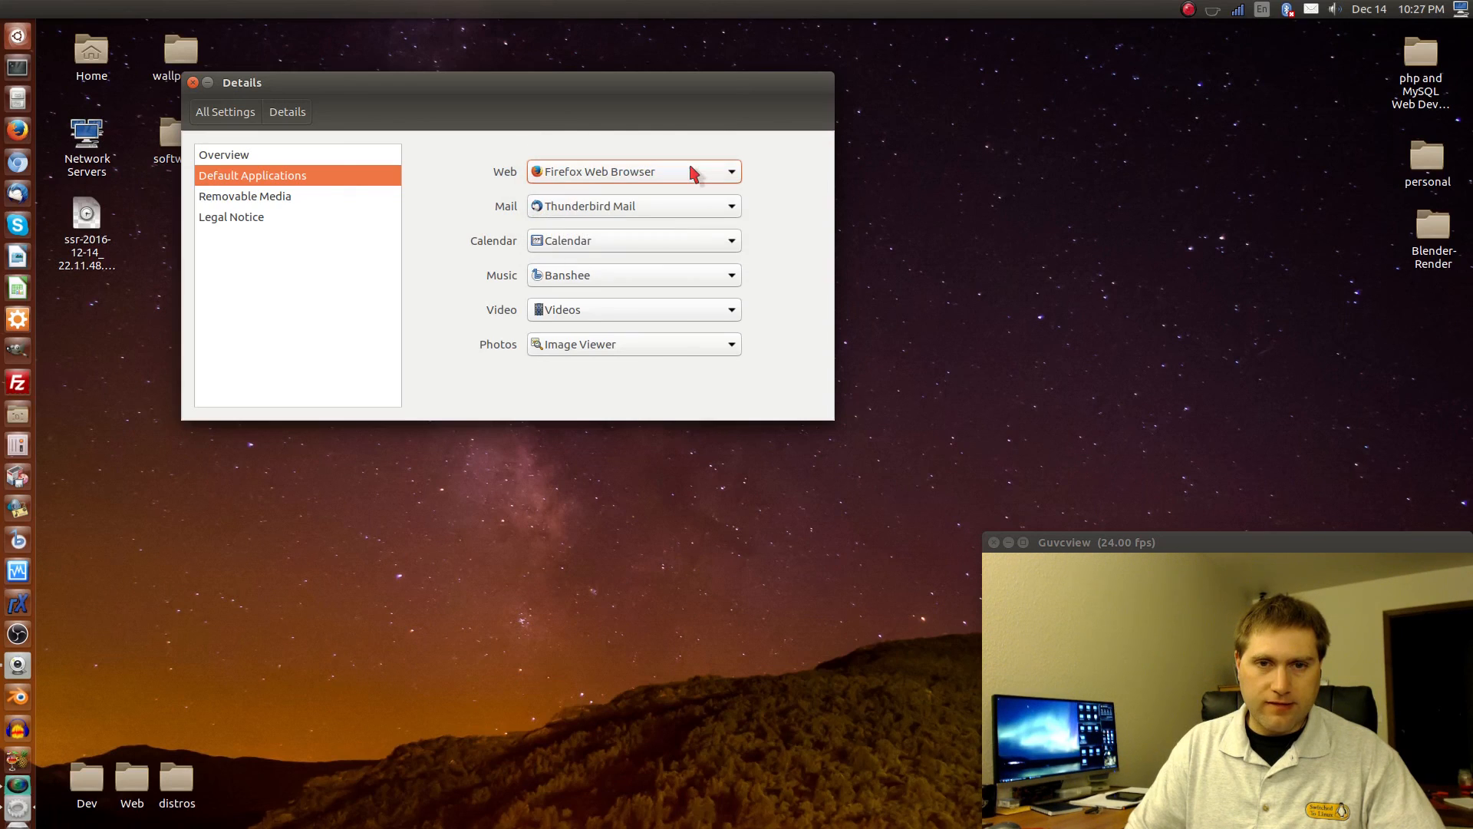
pyautogui.click(695, 171)
pyautogui.click(695, 170)
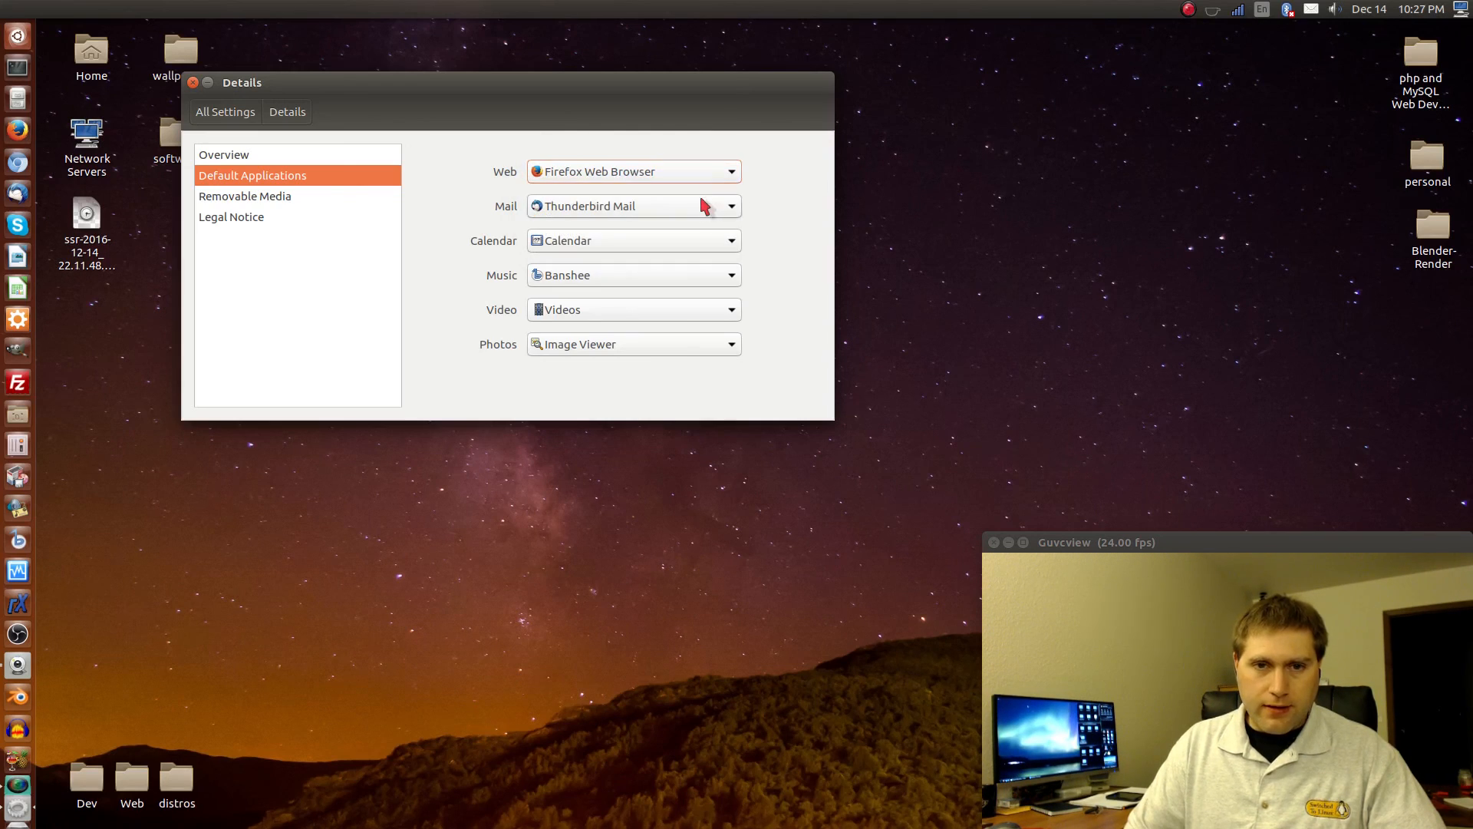
pyautogui.click(701, 206)
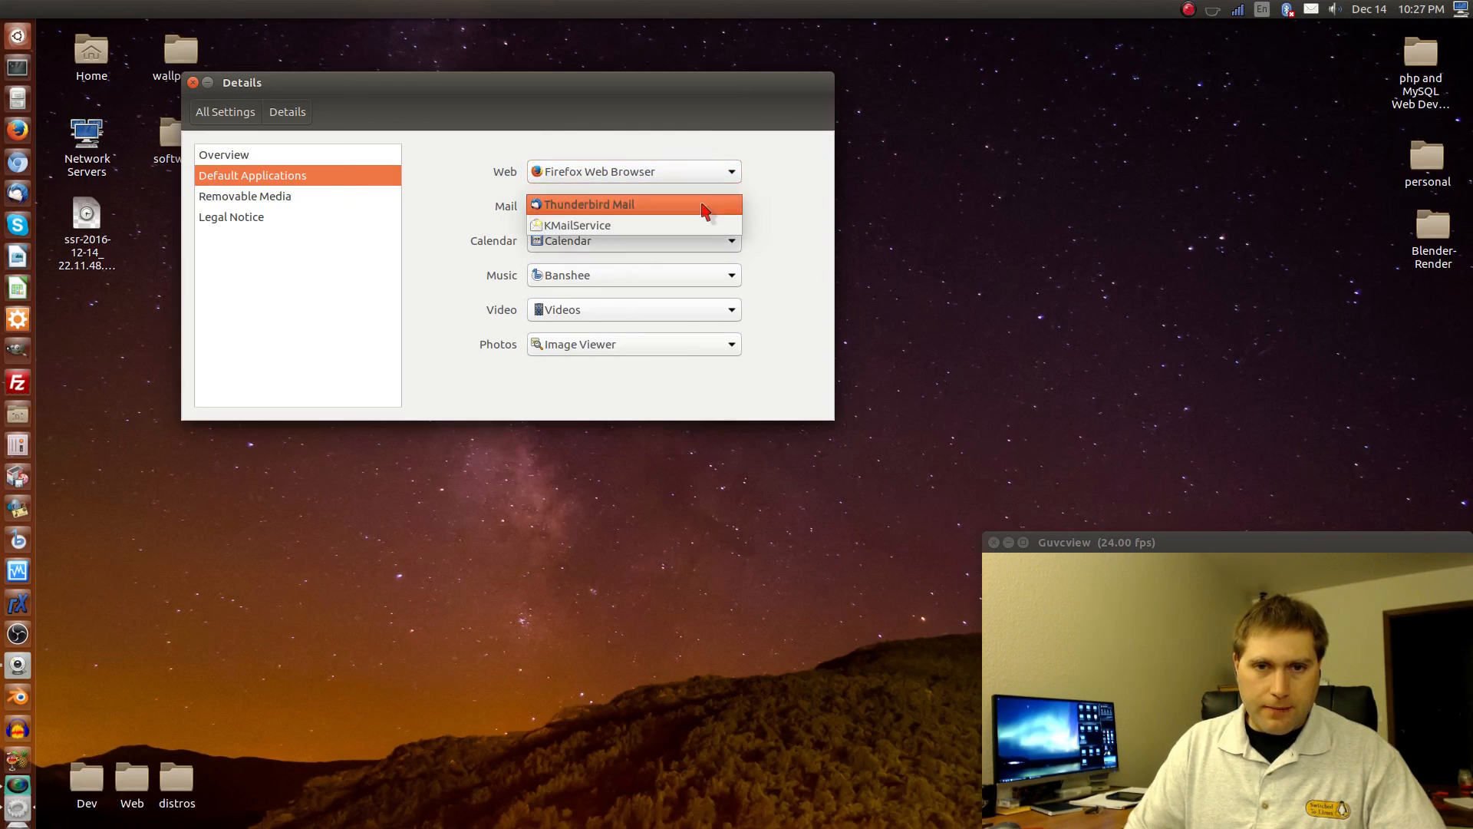
pyautogui.click(637, 204)
pyautogui.click(729, 241)
pyautogui.click(730, 240)
# Examine the available default applications for Music, Video and Photos, keeping Banshee, Videos and Image Viewer
pyautogui.click(727, 274)
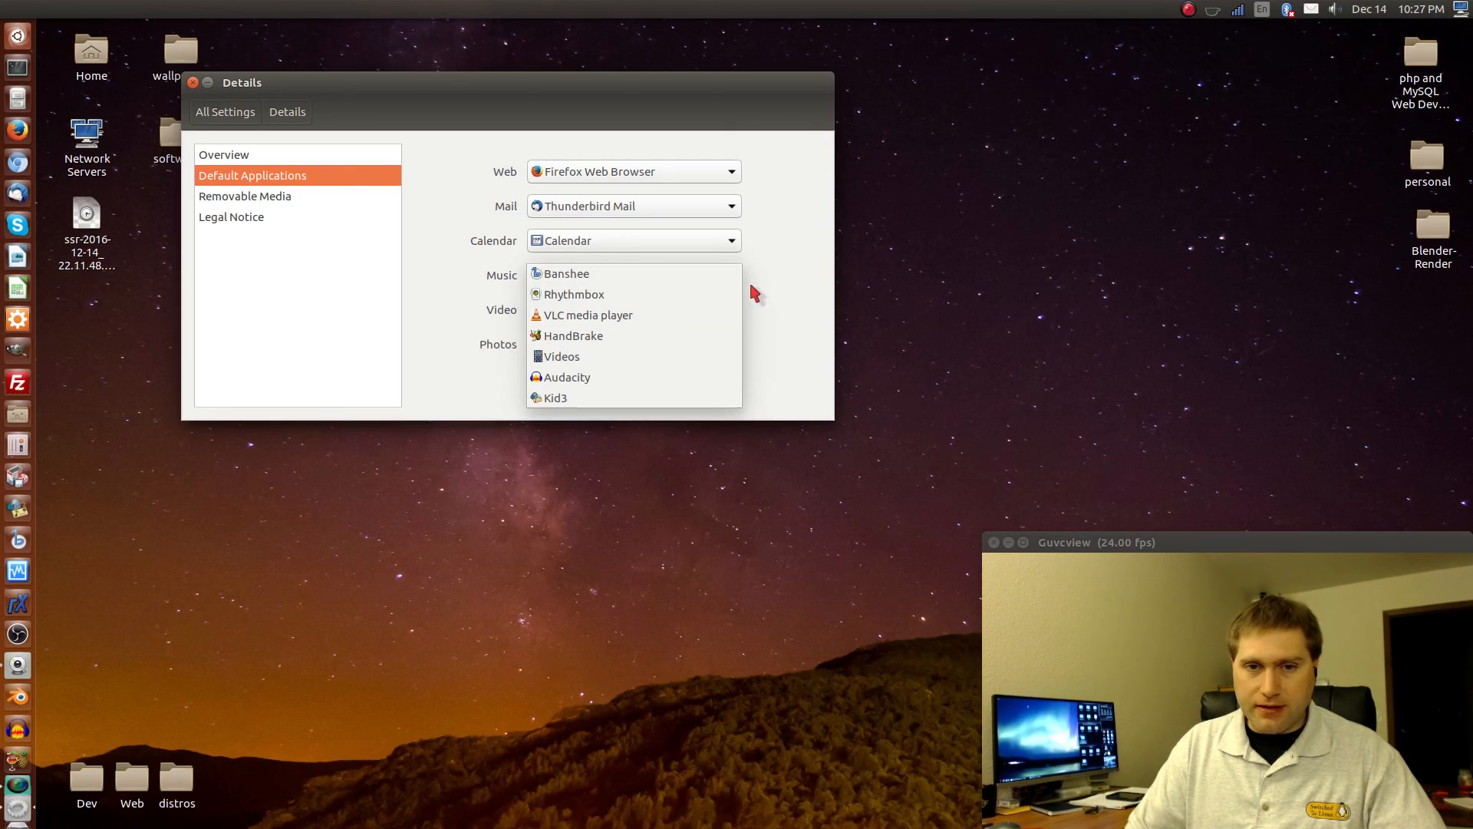
pyautogui.click(722, 279)
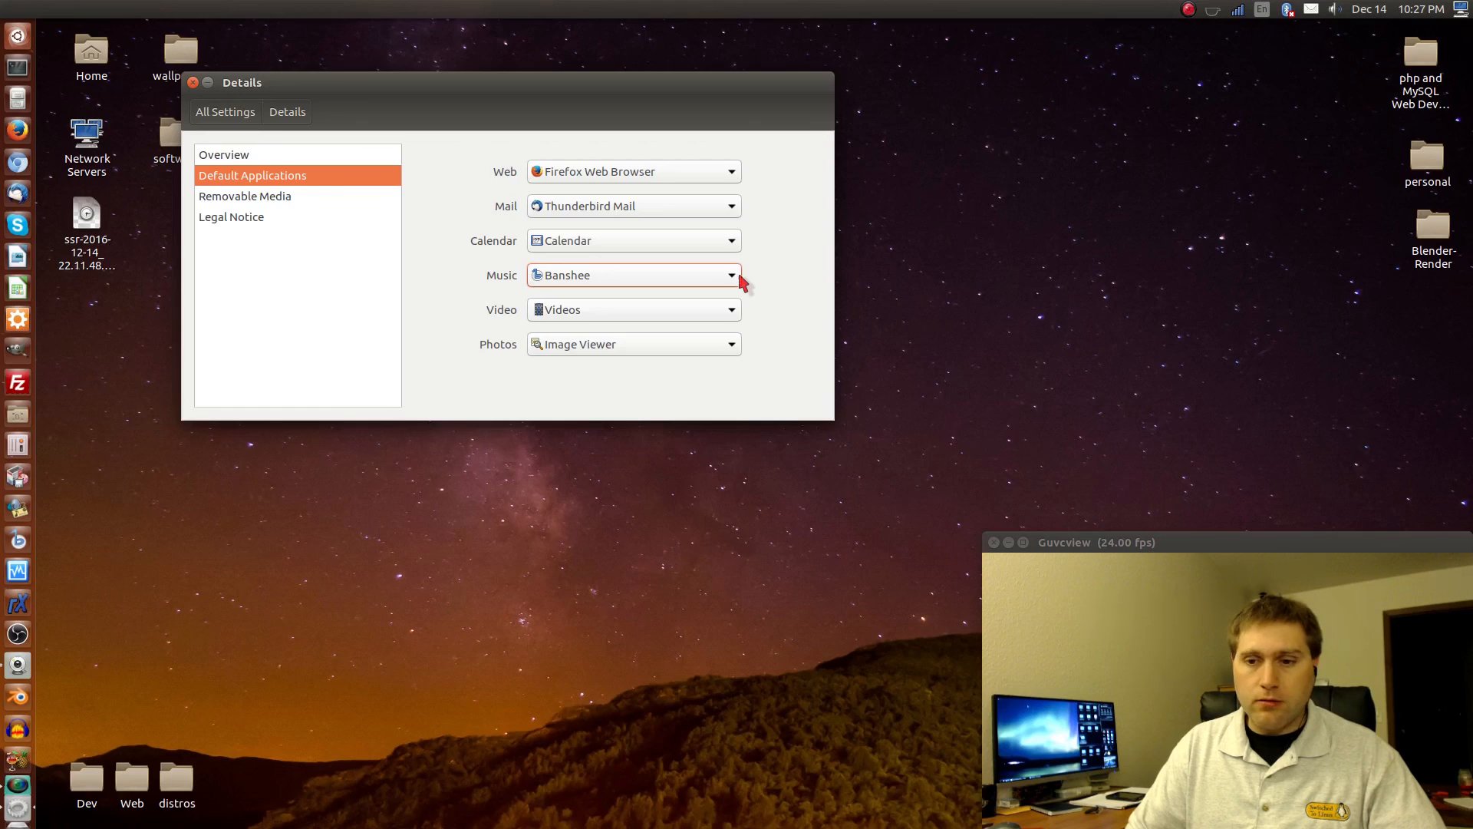
pyautogui.click(727, 316)
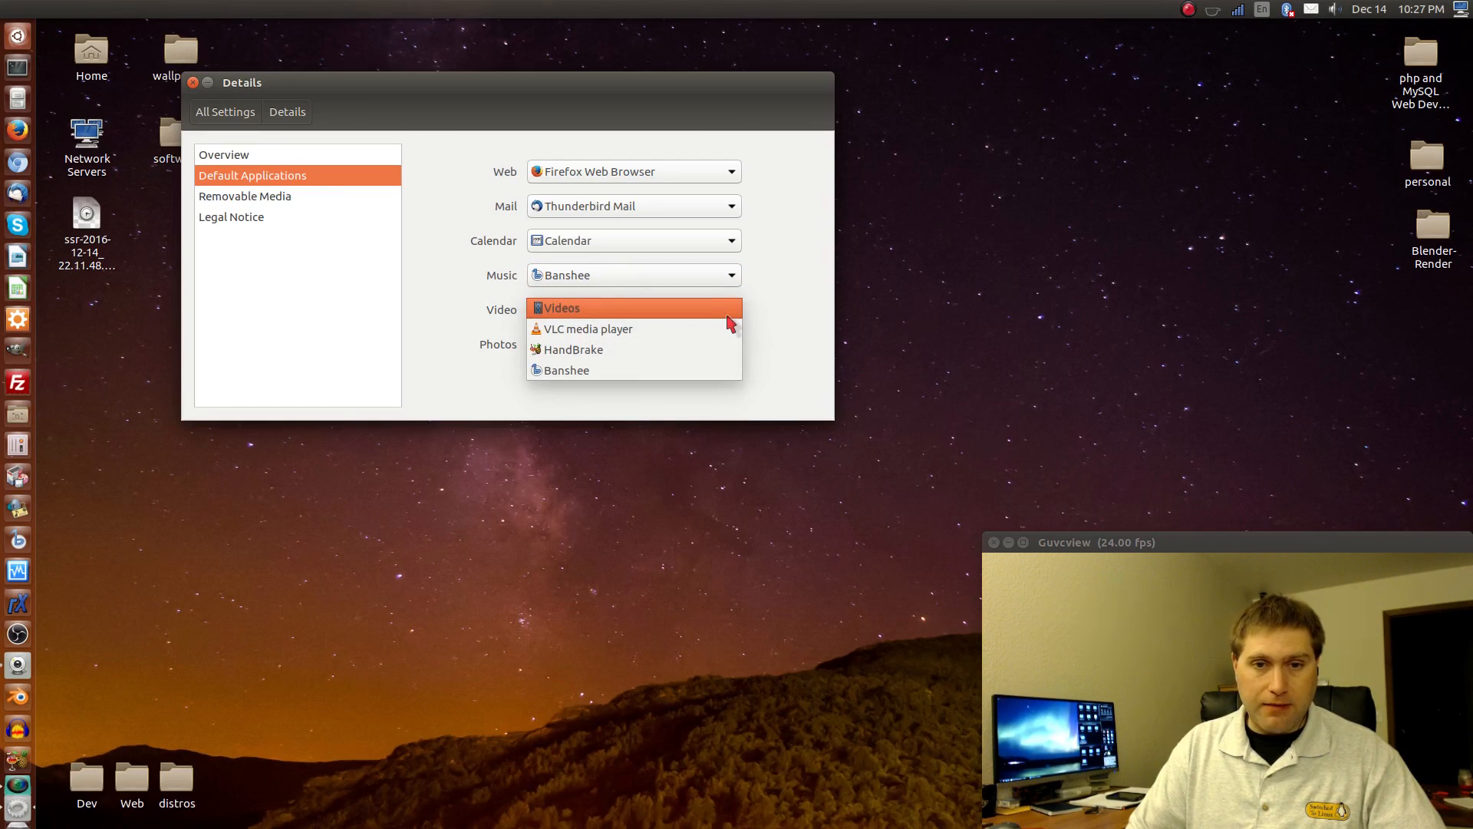
pyautogui.click(730, 315)
pyautogui.click(729, 345)
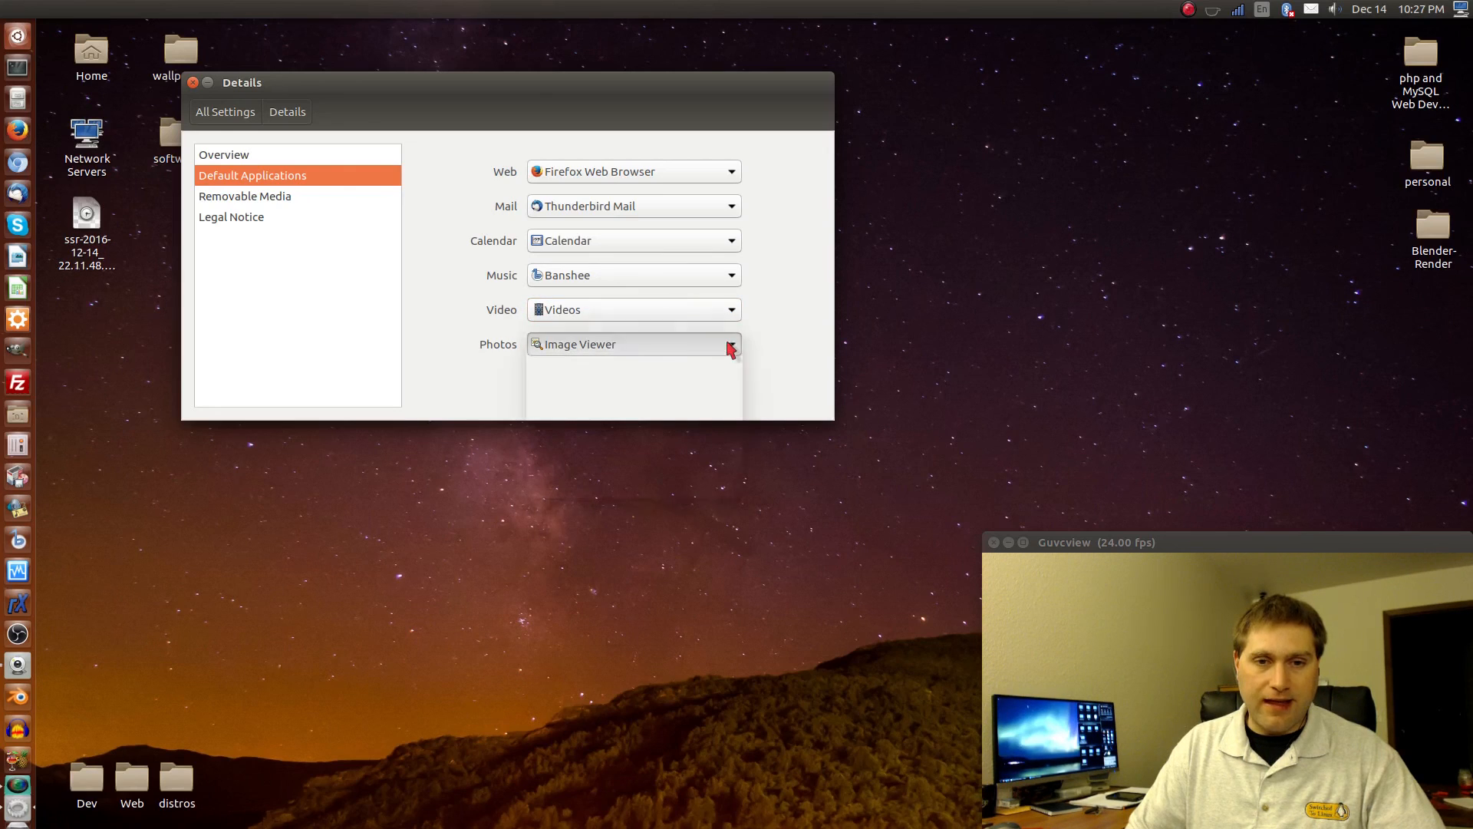
pyautogui.click(728, 346)
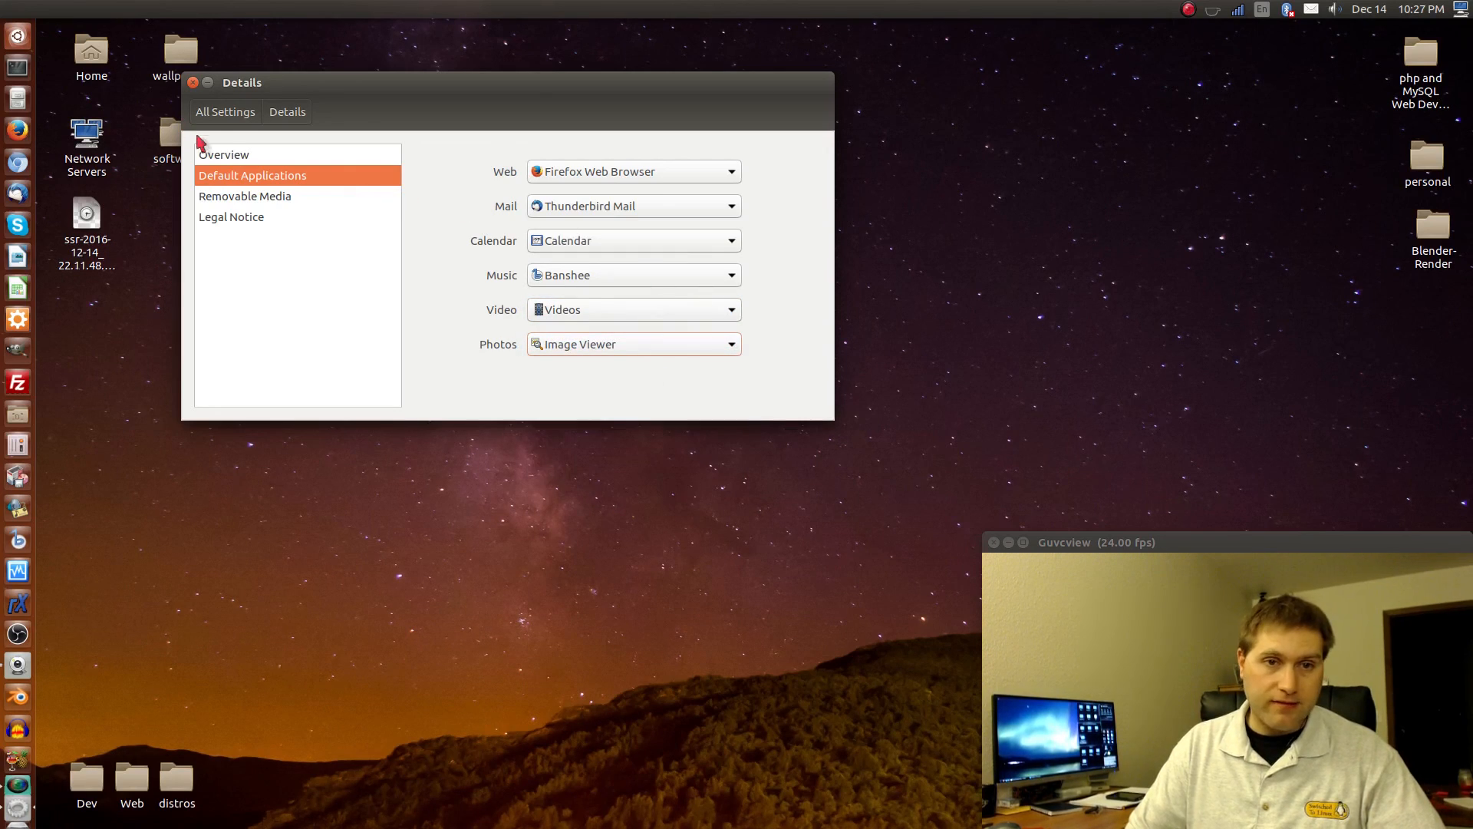
# View the Removable Media page, read through the Legal Notice, then return to all settings and close System Settings
pyautogui.click(234, 198)
pyautogui.click(233, 217)
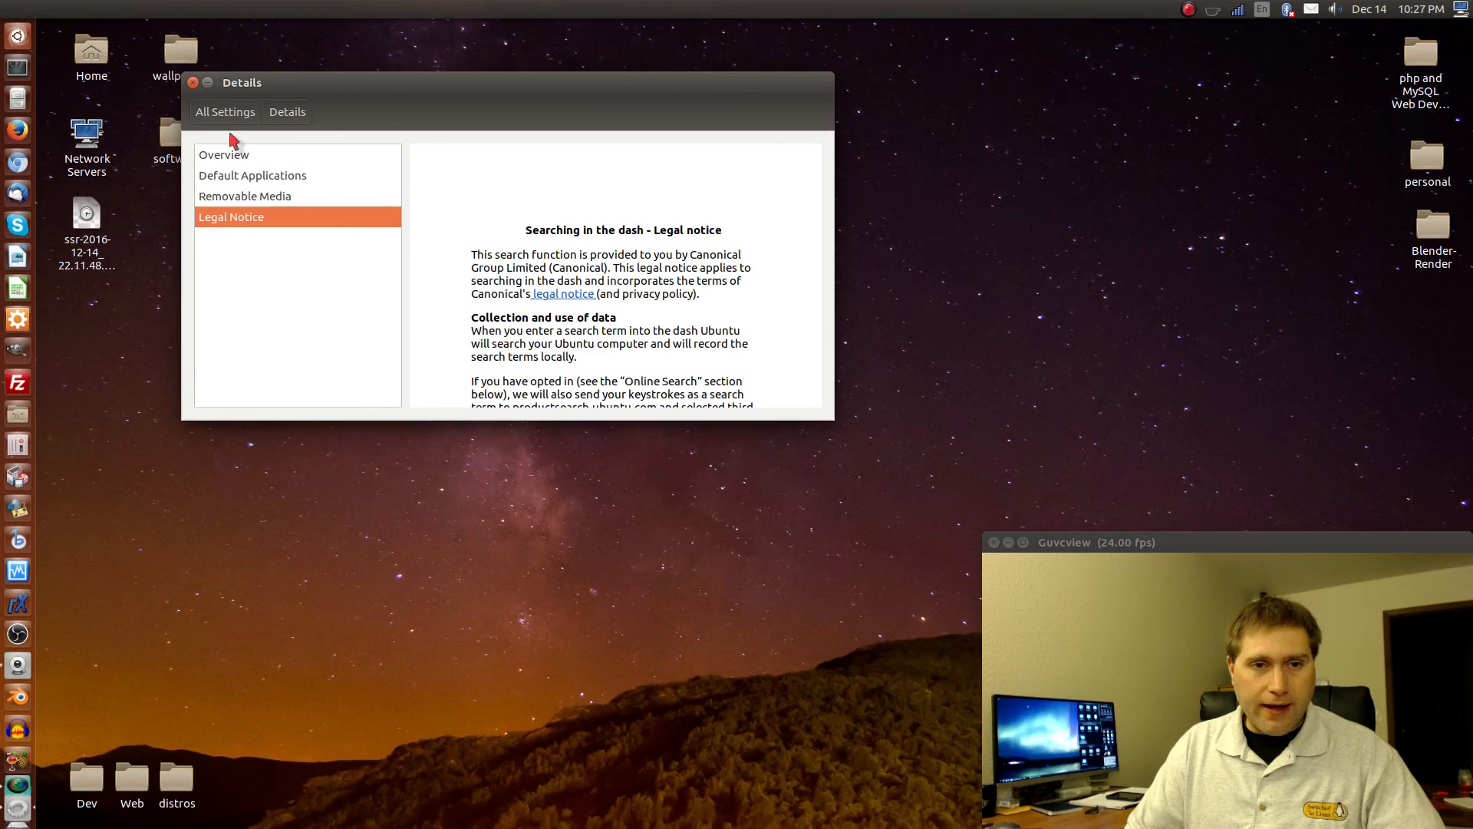
pyautogui.scroll(-3, 667, 268)
pyautogui.scroll(-10, 667, 269)
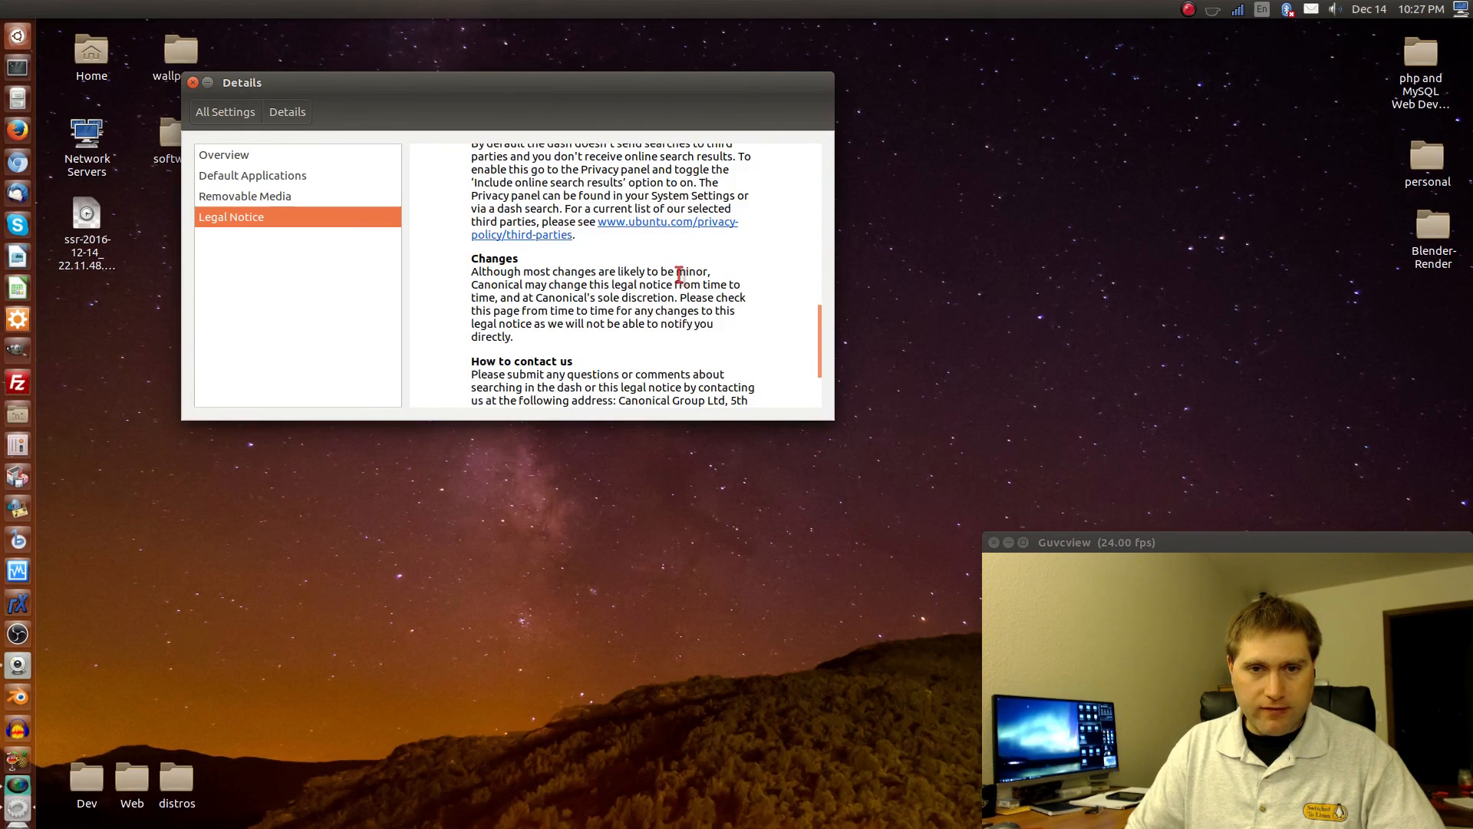
pyautogui.scroll(5, 694, 293)
pyautogui.scroll(6, 694, 292)
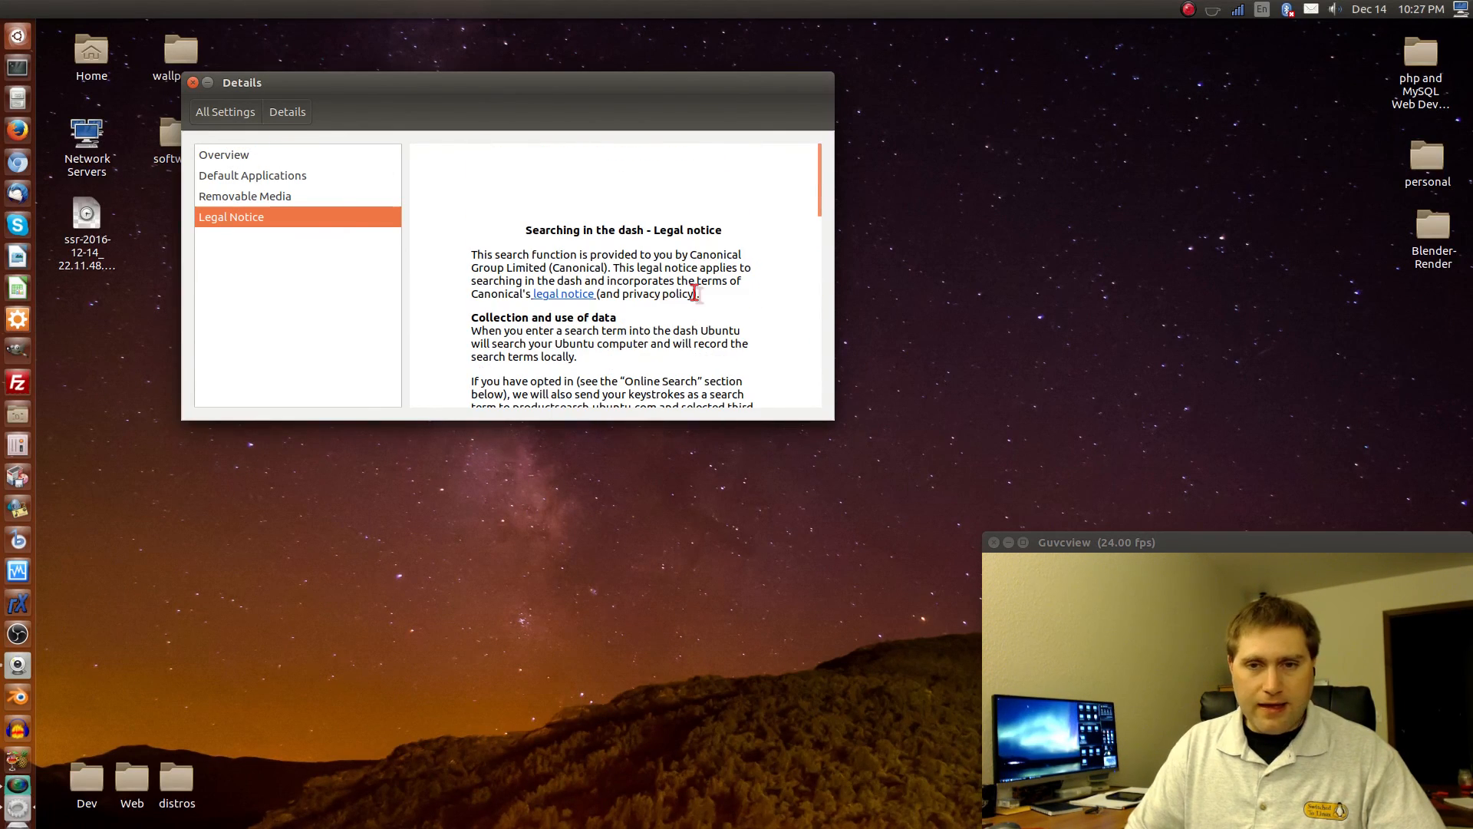
pyautogui.click(224, 111)
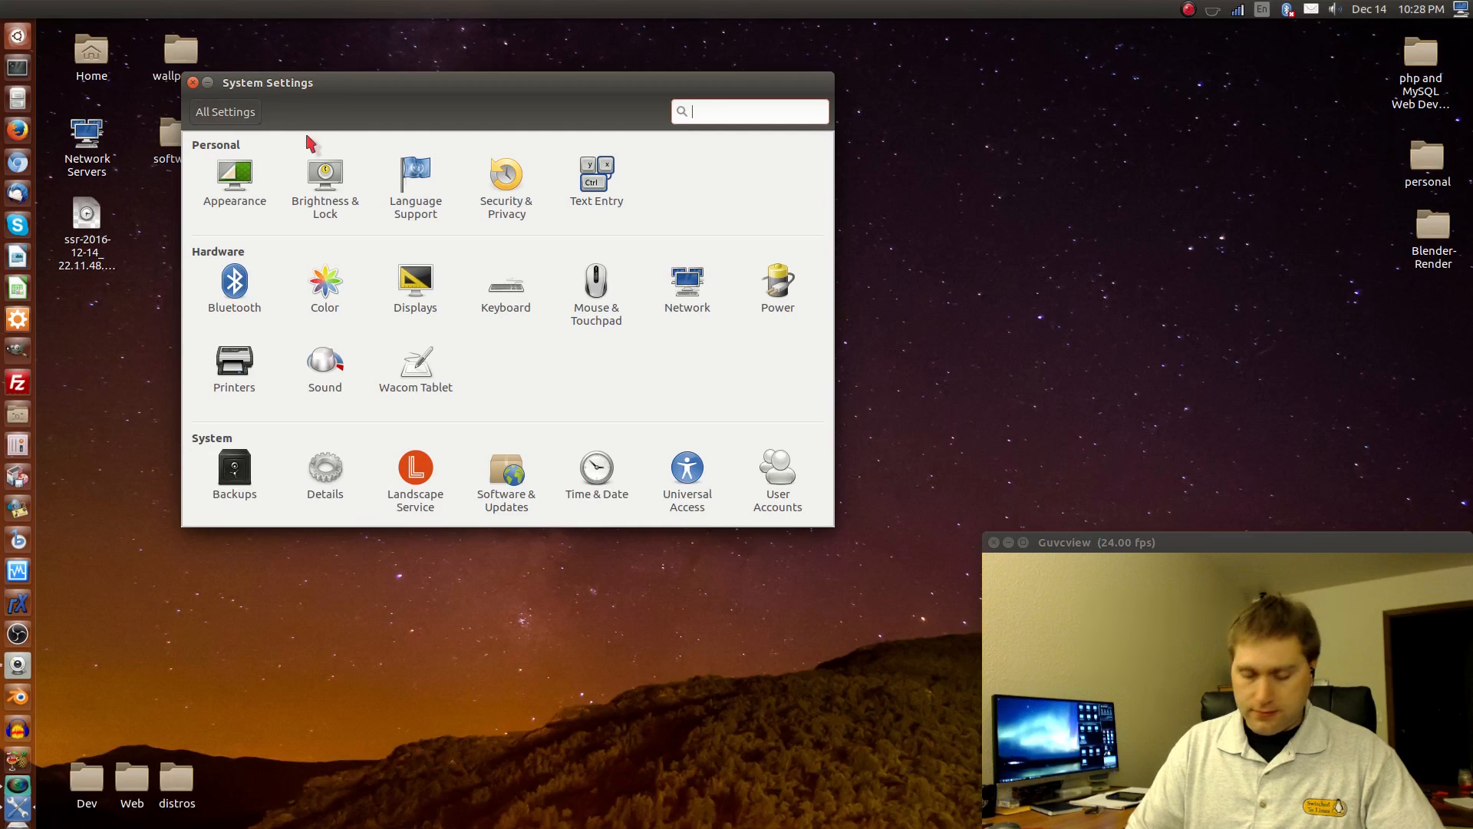
pyautogui.click(193, 83)
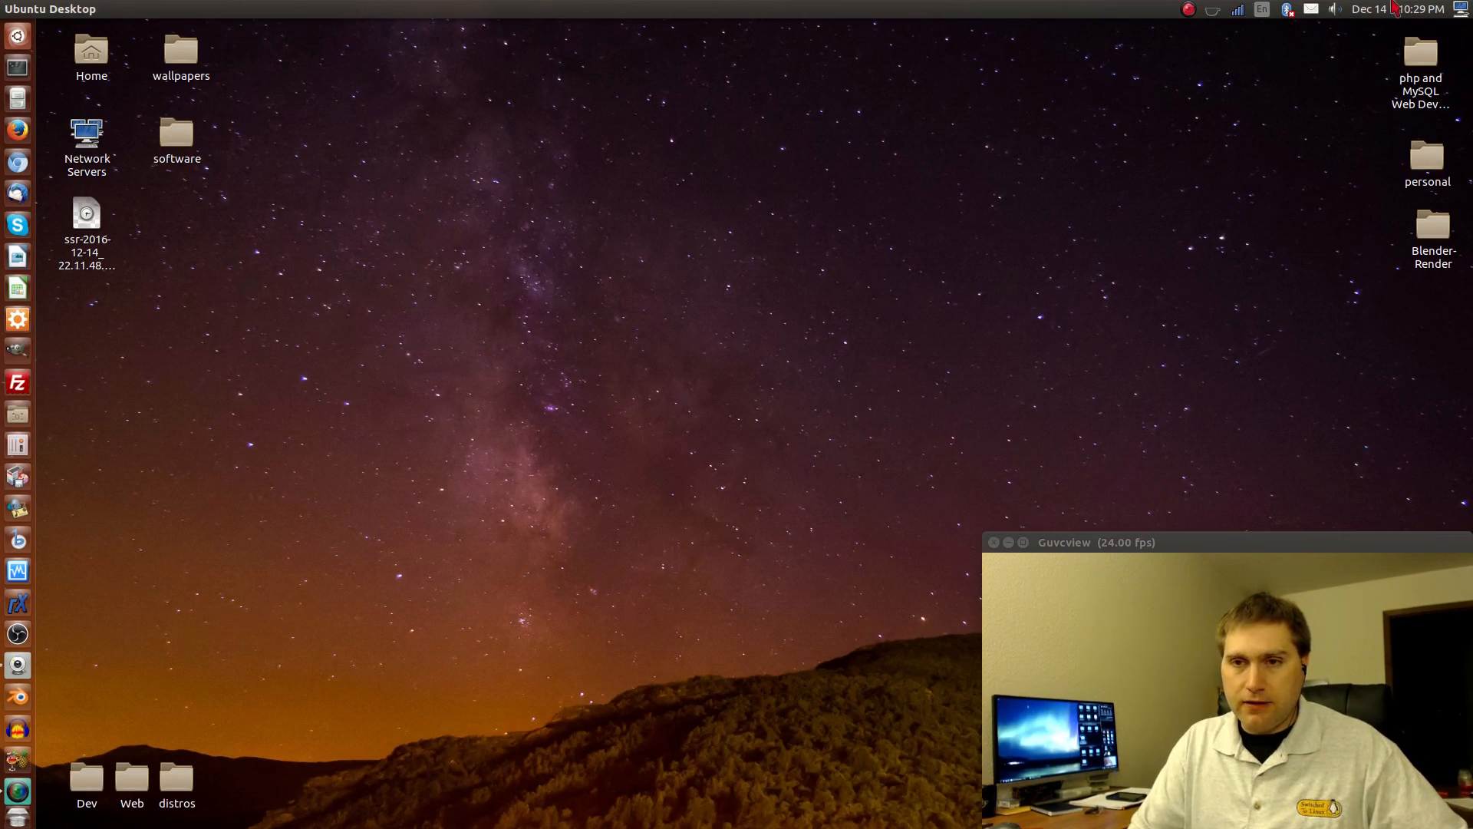
# Activate the coffee-cup indicator in the desktop's system tray
pyautogui.click(1209, 19)
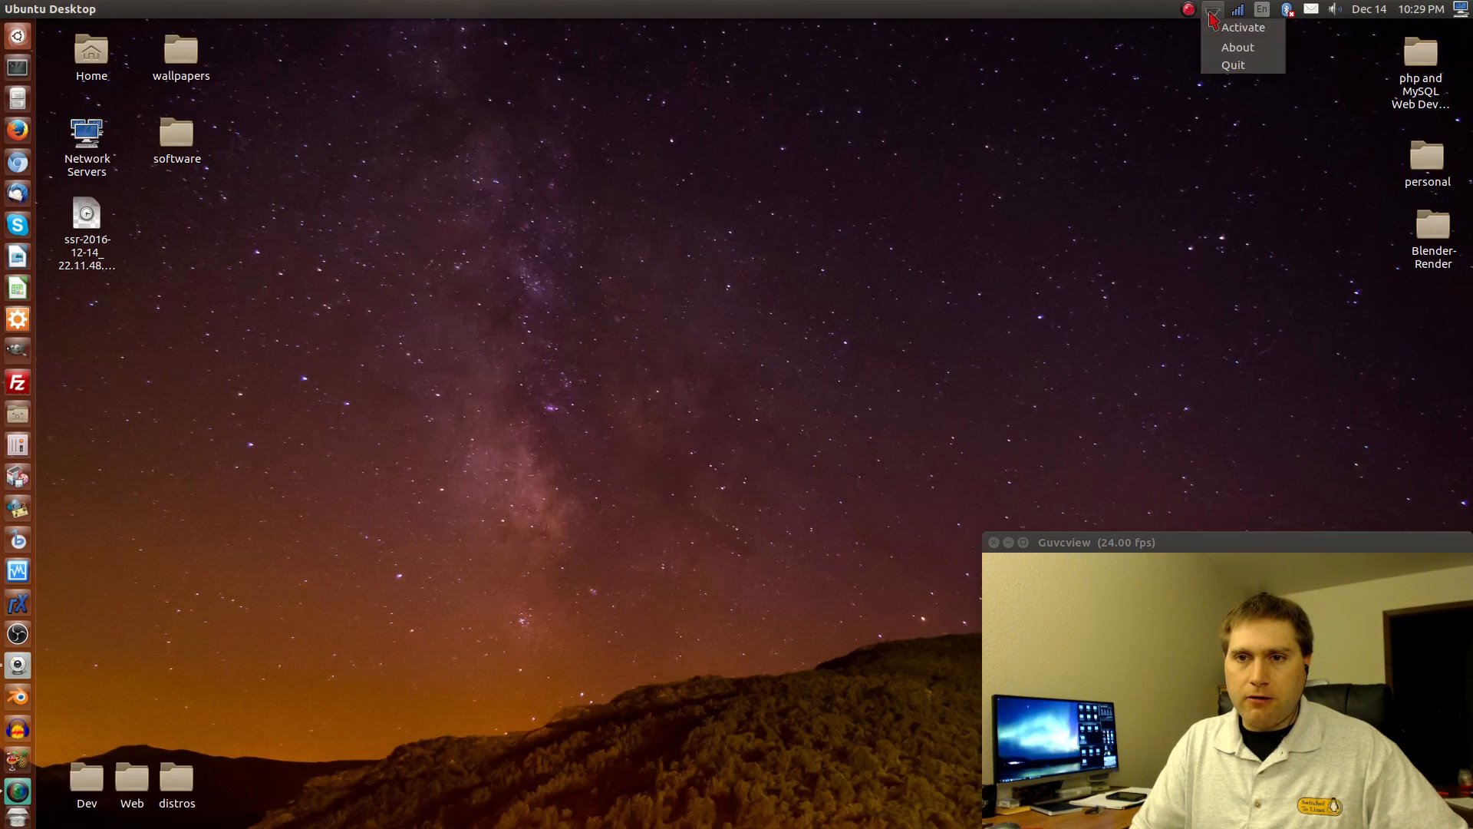
pyautogui.click(1226, 28)
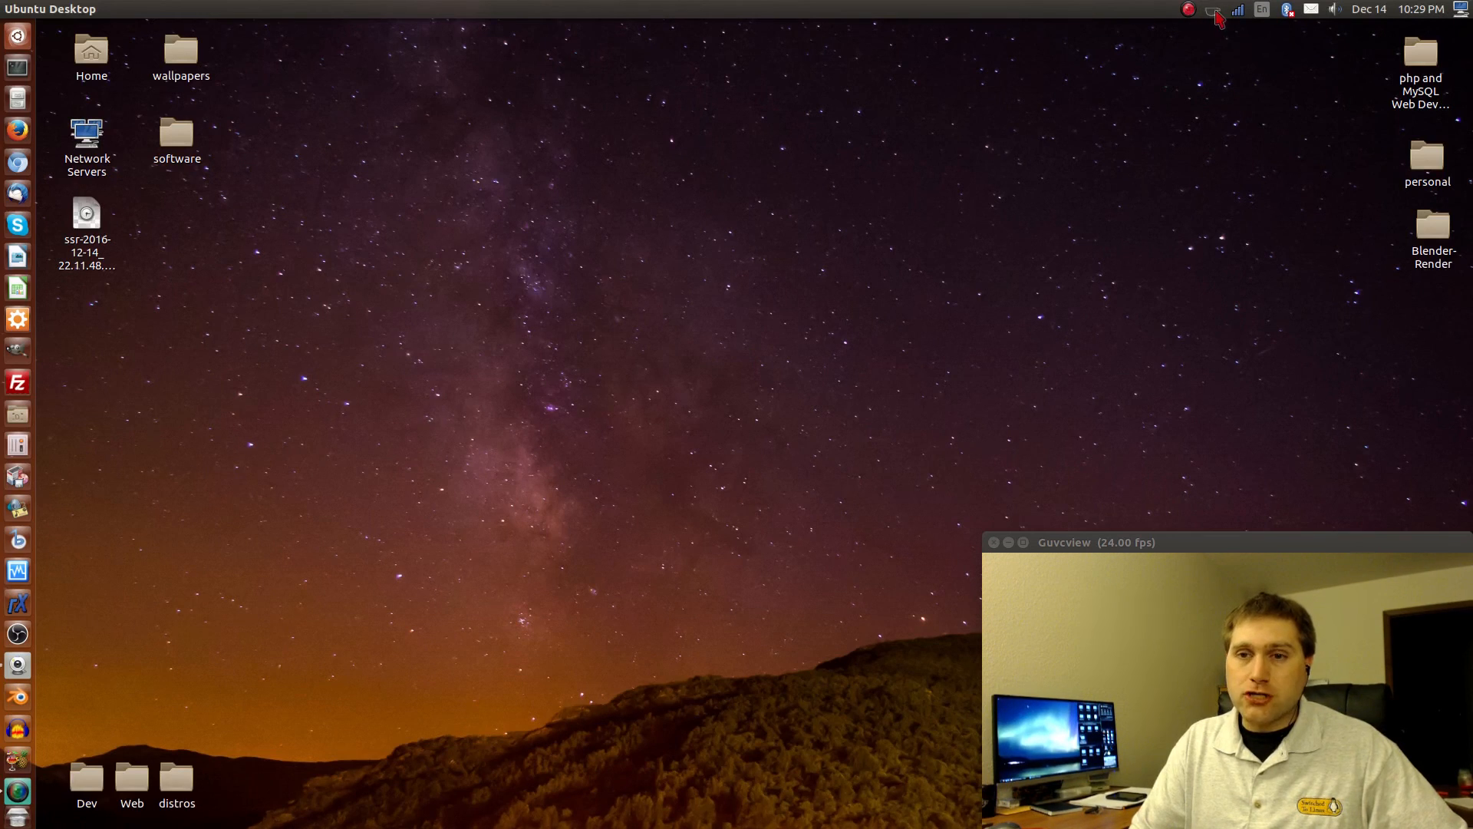